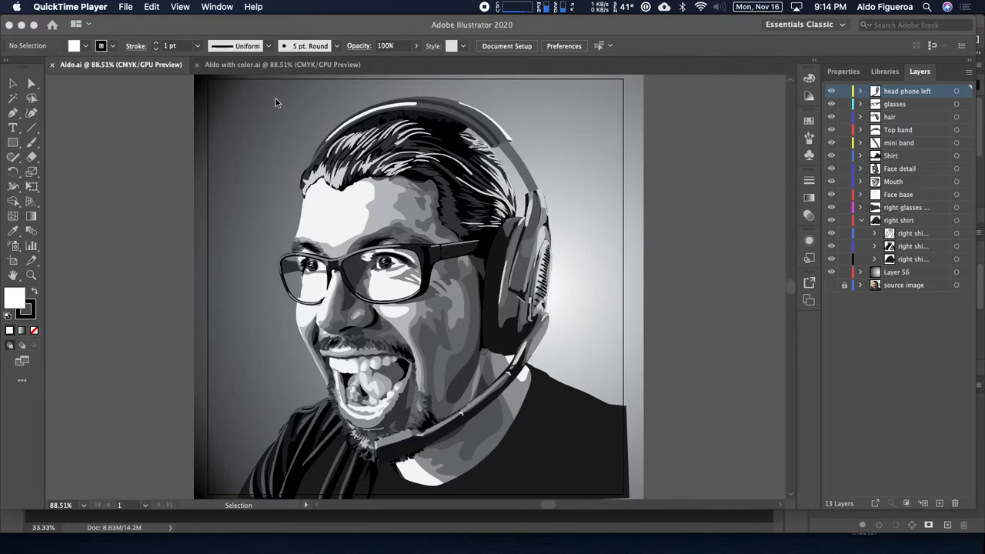
- View the colour version of the portrait in the other open document, and return to the grayscale version
{"action": "left_click", "coordinate": [250, 70]}
{"action": "left_click", "coordinate": [250, 65]}
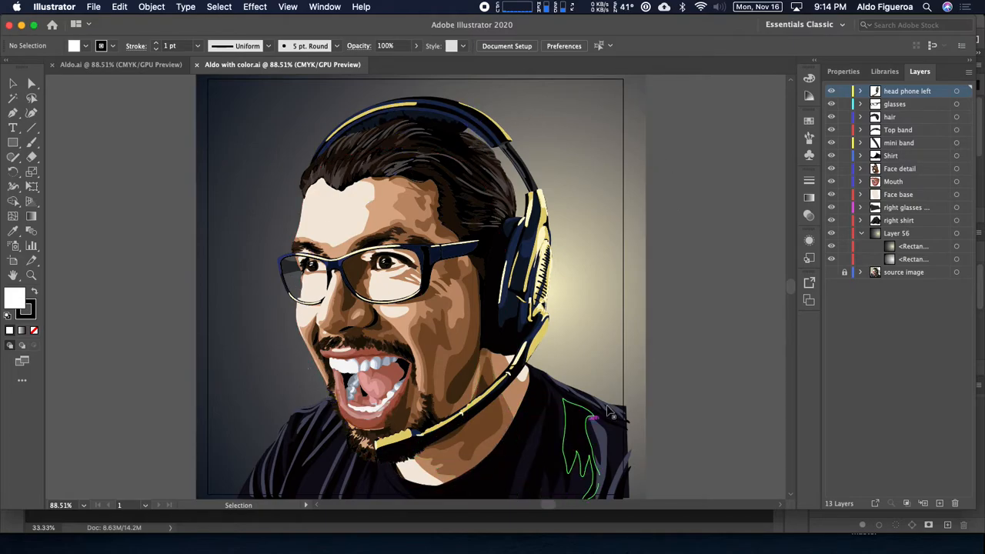
{"action": "left_click", "coordinate": [161, 67]}
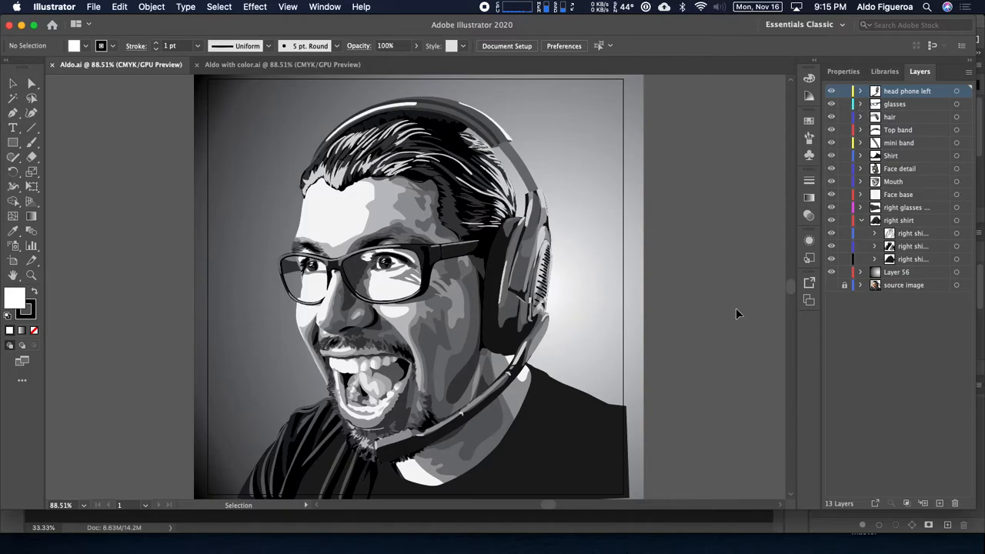
- Toggle the "head phone left" layer off and on repeatedly to see its artwork, and inspect its list of sublayers
{"action": "left_click", "coordinate": [831, 93]}
{"action": "left_click", "coordinate": [831, 94]}
{"action": "left_click", "coordinate": [831, 94]}
{"action": "left_click", "coordinate": [831, 94]}
{"action": "left_click", "coordinate": [830, 94]}
{"action": "left_click", "coordinate": [831, 94]}
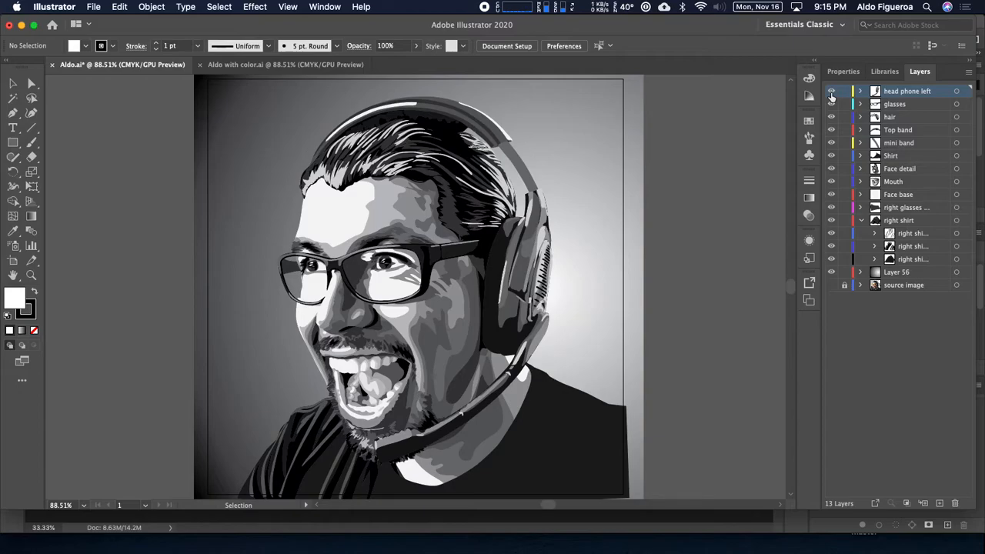
{"action": "left_click", "coordinate": [831, 93]}
{"action": "left_click", "coordinate": [830, 93]}
{"action": "left_click", "coordinate": [830, 92]}
{"action": "left_click", "coordinate": [831, 93]}
{"action": "left_click", "coordinate": [830, 92]}
{"action": "left_click", "coordinate": [831, 92]}
{"action": "left_click", "coordinate": [831, 93]}
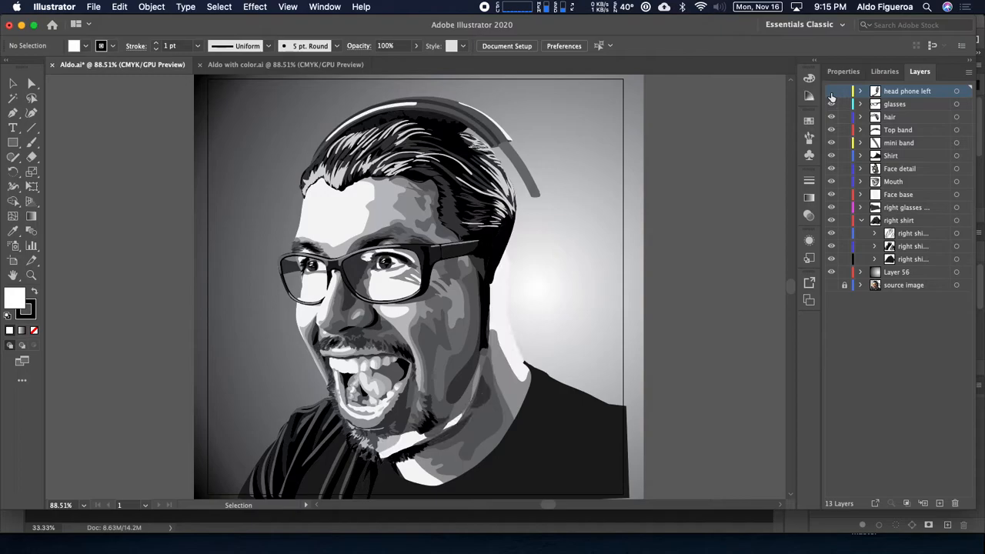
{"action": "left_click", "coordinate": [831, 92]}
{"action": "left_click", "coordinate": [860, 91]}
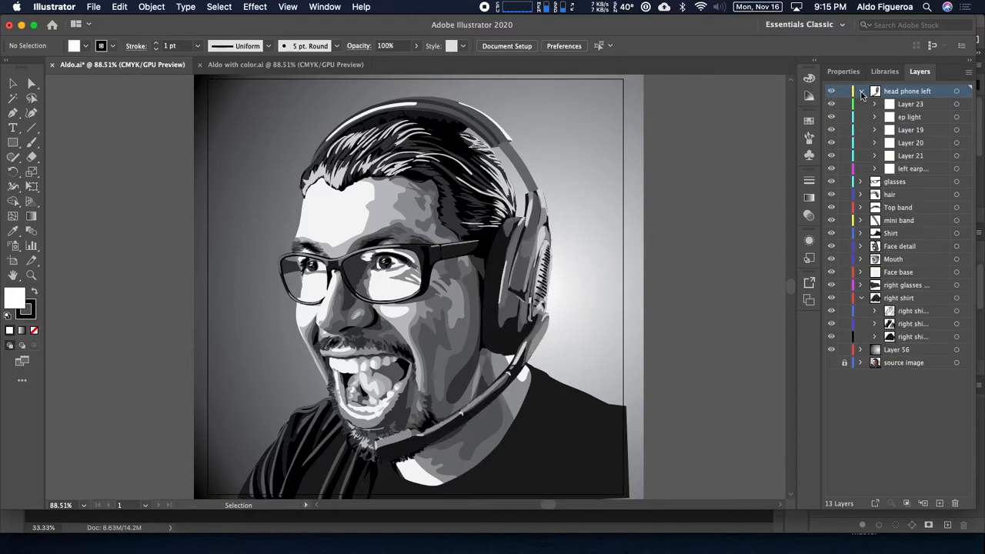
{"action": "left_click", "coordinate": [861, 91]}
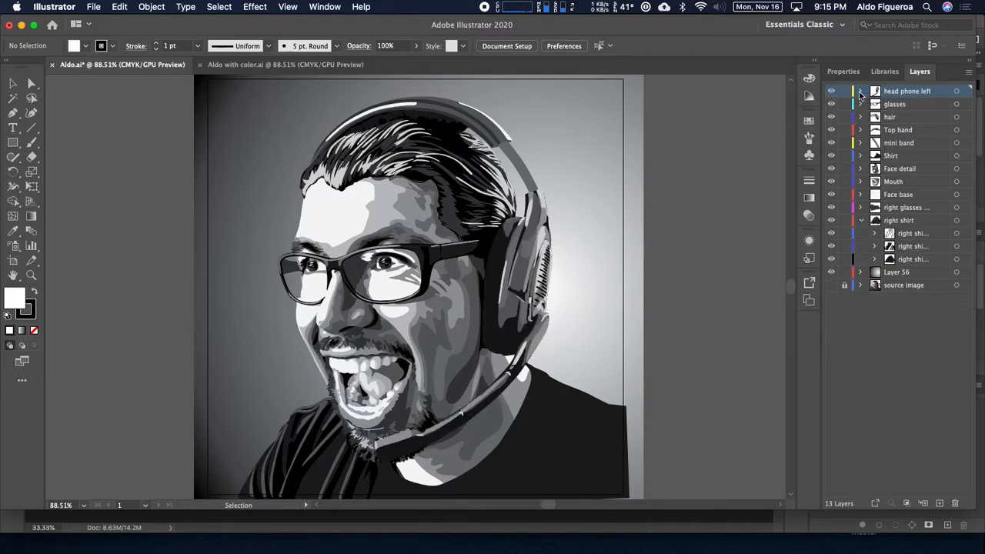
- Hide the "head phone left" and "glasses" layers, flashing the glasses off and on to show what the layer contains
{"action": "left_click", "coordinate": [831, 92]}
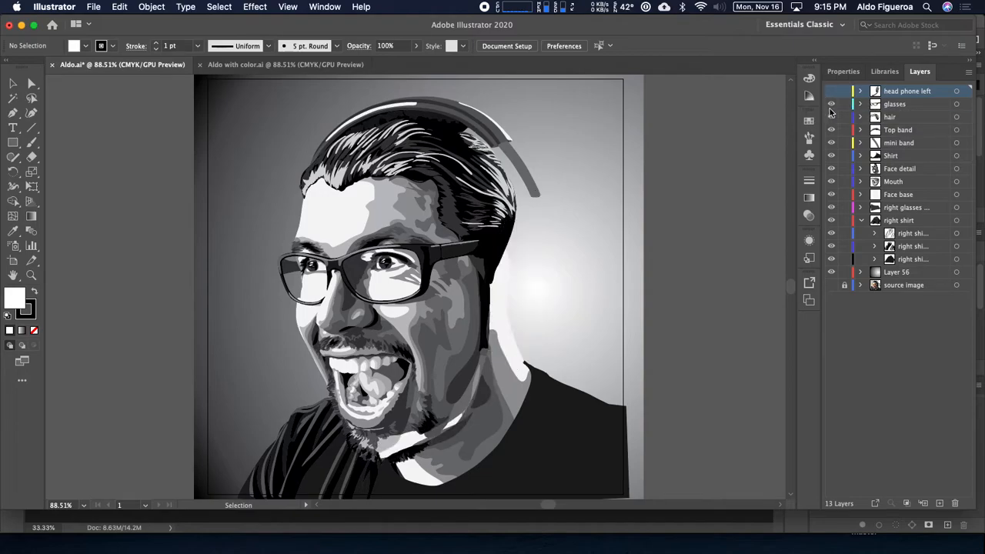
{"action": "left_click", "coordinate": [831, 105]}
{"action": "left_click", "coordinate": [831, 104]}
{"action": "left_click", "coordinate": [831, 104]}
{"action": "left_click", "coordinate": [830, 104]}
{"action": "left_click", "coordinate": [831, 105]}
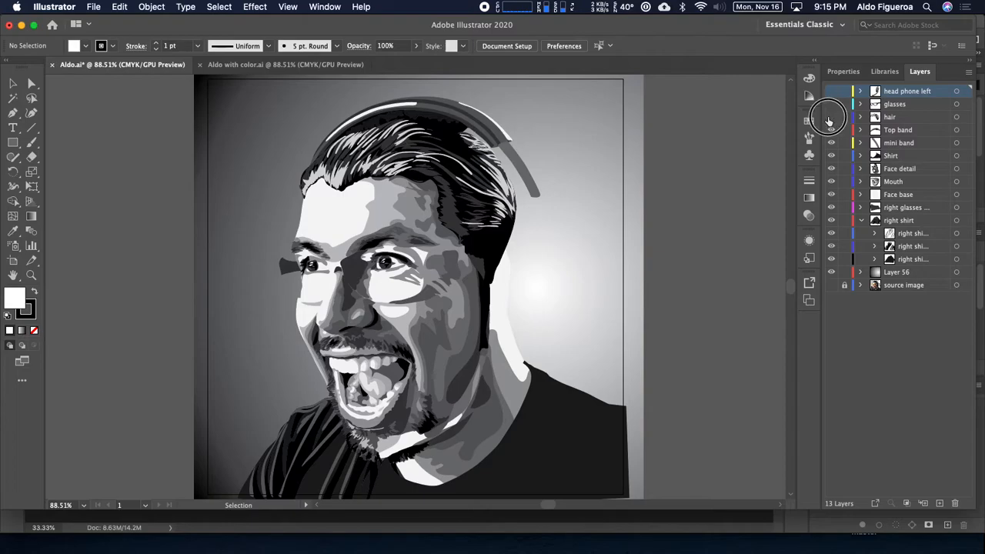
- Hide the "hair" layer, flashing it off and on to show its artwork
{"action": "left_click", "coordinate": [830, 117]}
{"action": "left_click", "coordinate": [830, 117]}
{"action": "left_click", "coordinate": [830, 117]}
{"action": "left_click", "coordinate": [830, 117]}
{"action": "left_click", "coordinate": [830, 117]}
{"action": "left_click", "coordinate": [830, 117]}
{"action": "left_click", "coordinate": [830, 116]}
- Hide the "Top band" layer, flashing it off and on to show the headphone band
{"action": "left_click", "coordinate": [834, 130]}
{"action": "left_click", "coordinate": [834, 131]}
{"action": "left_click", "coordinate": [834, 130]}
{"action": "left_click", "coordinate": [834, 131]}
{"action": "left_click", "coordinate": [833, 131]}
{"action": "left_click", "coordinate": [833, 130]}
{"action": "left_click", "coordinate": [833, 130]}
{"action": "left_click", "coordinate": [834, 131]}
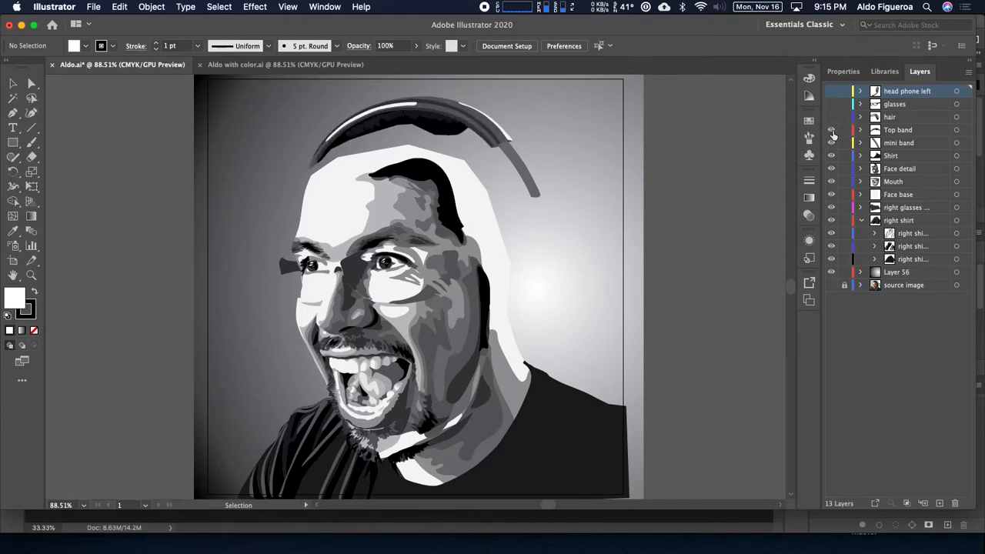
{"action": "left_click", "coordinate": [833, 131]}
- Hide the "mini band" and "Shirt" layers, flashing each off and on to show its artwork
{"action": "left_click", "coordinate": [831, 143]}
{"action": "left_click", "coordinate": [832, 143]}
{"action": "left_click", "coordinate": [832, 143]}
{"action": "left_click", "coordinate": [831, 143]}
{"action": "left_click", "coordinate": [832, 143]}
{"action": "left_click", "coordinate": [832, 155]}
{"action": "left_click", "coordinate": [832, 155]}
{"action": "left_click", "coordinate": [832, 155]}
{"action": "left_click", "coordinate": [832, 155]}
{"action": "left_click", "coordinate": [833, 155]}
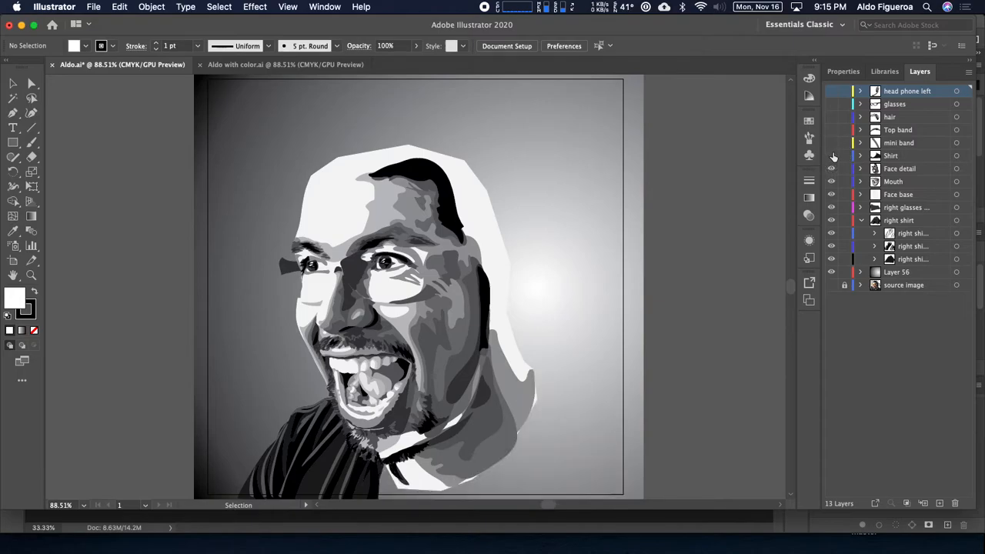
- Hide the "Face detail" and "Mouth" layers, flashing the face detail off and on first
{"action": "left_click", "coordinate": [832, 169]}
{"action": "left_click", "coordinate": [832, 170]}
{"action": "left_click", "coordinate": [832, 169]}
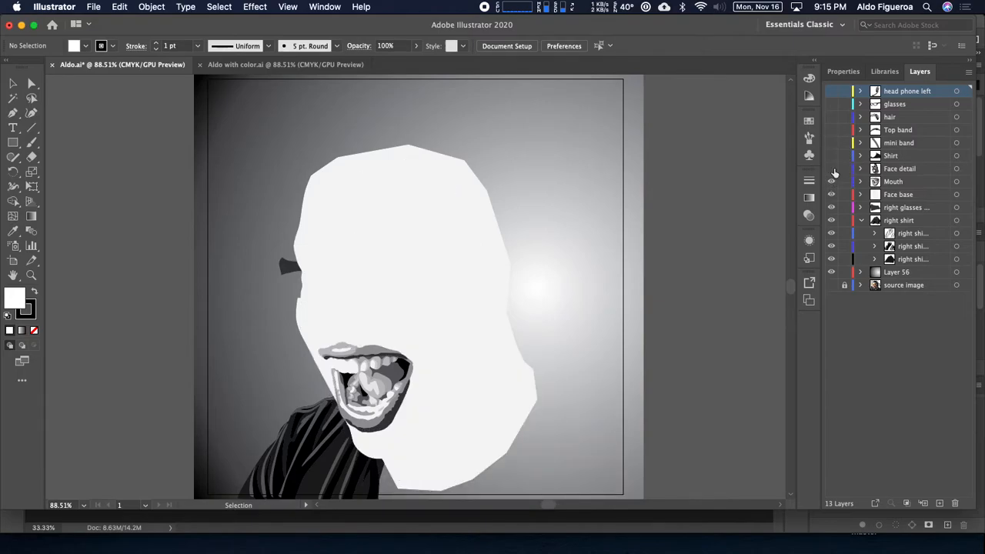
{"action": "left_click", "coordinate": [833, 169]}
{"action": "left_click", "coordinate": [833, 169]}
{"action": "left_click", "coordinate": [830, 182]}
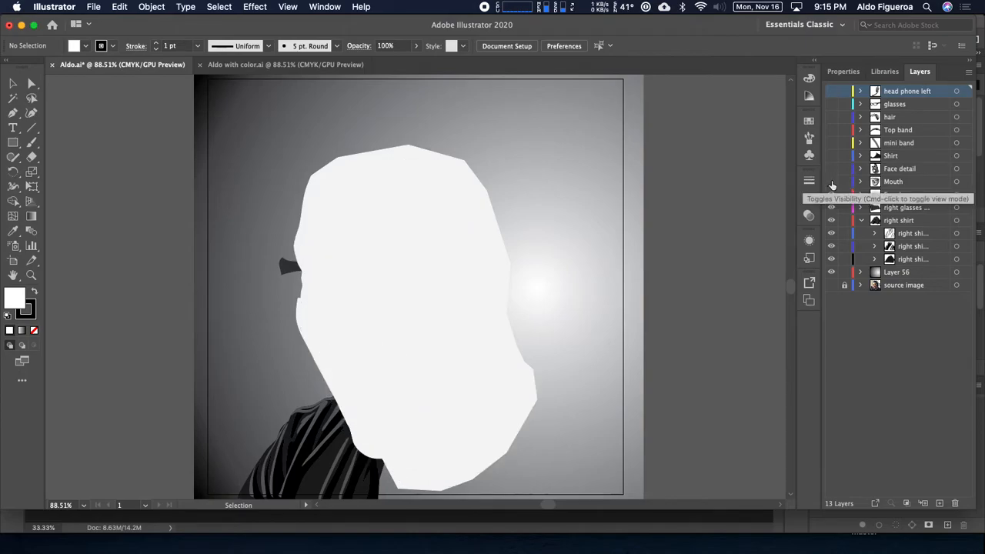
- Hide the "Face base" and "right glasses" layers, flashing each off and on to show its shape
{"action": "left_click", "coordinate": [831, 195]}
{"action": "left_click", "coordinate": [831, 195]}
{"action": "left_click", "coordinate": [832, 196]}
{"action": "left_click", "coordinate": [831, 195]}
{"action": "left_click", "coordinate": [832, 195]}
{"action": "left_click", "coordinate": [832, 207]}
{"action": "left_click", "coordinate": [832, 208]}
{"action": "left_click", "coordinate": [833, 208]}
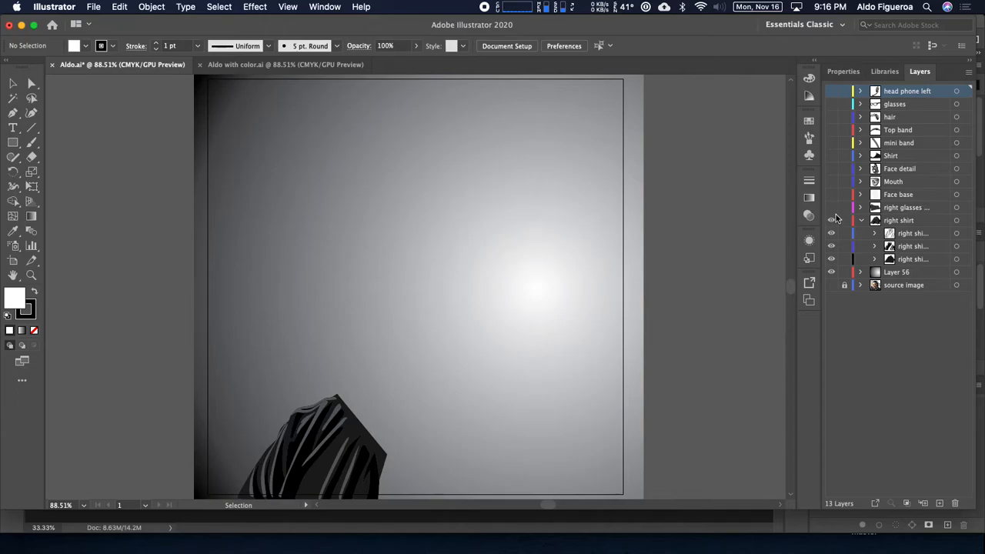
- Hide the "right shirt" and "Layer 56" layers, and show the "source image" layer alone for viewing before hiding it again
{"action": "left_click", "coordinate": [831, 221]}
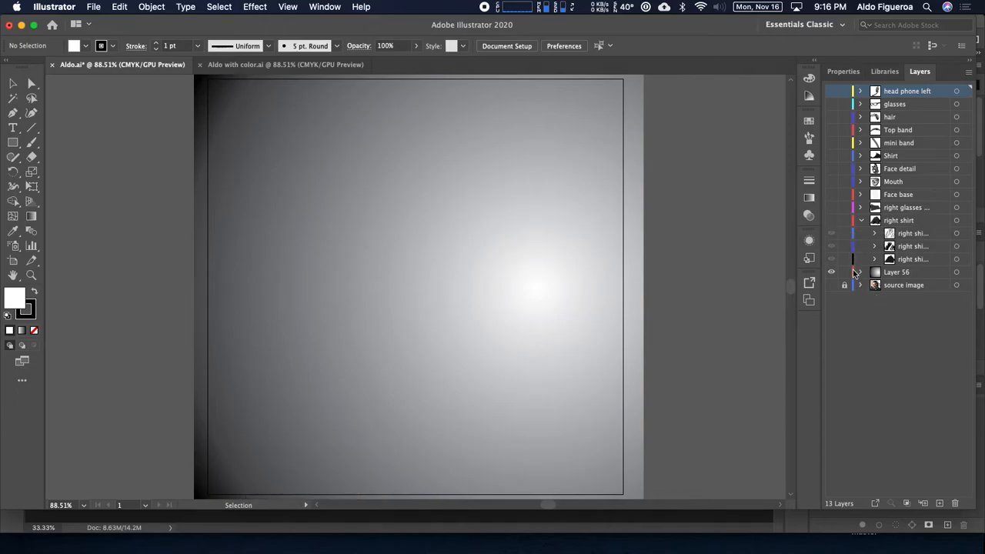
{"action": "left_click", "coordinate": [863, 222]}
{"action": "key", "text": "super+y"}
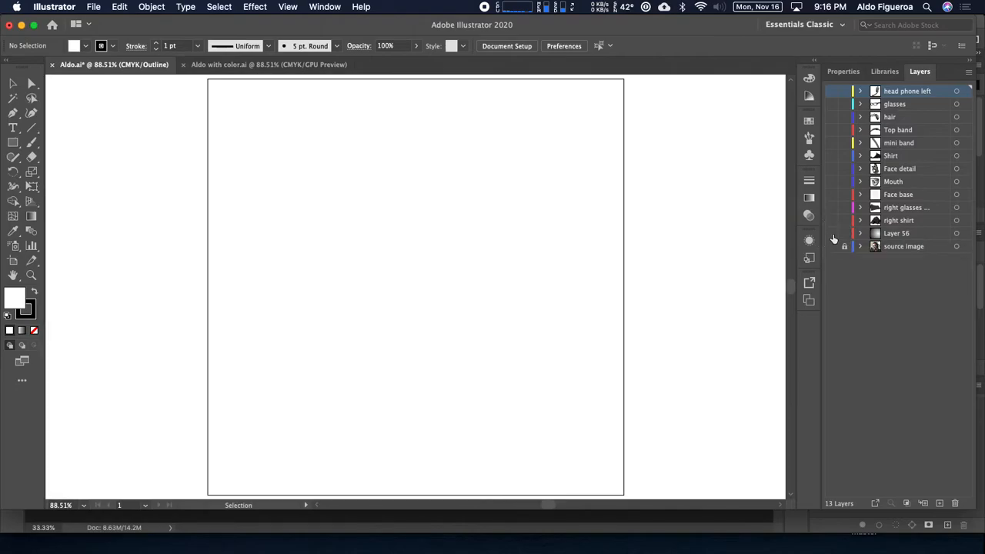
{"action": "left_click", "coordinate": [832, 246]}
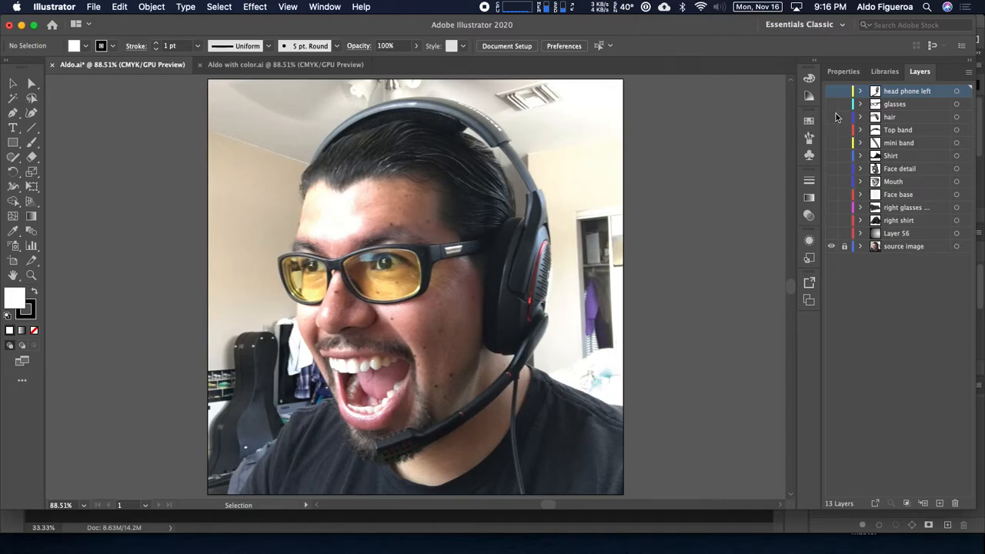
{"action": "left_click", "coordinate": [832, 246]}
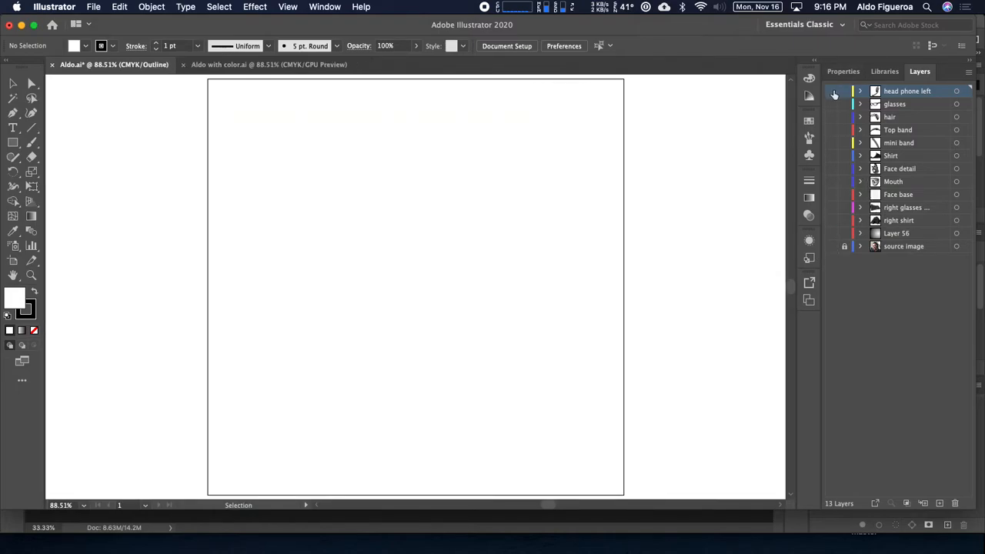
- Show and expand the "head phone left" layer, and hide its sublayers ep light, Layer 19, Layer 20 and Layer 21
{"action": "left_click", "coordinate": [830, 90]}
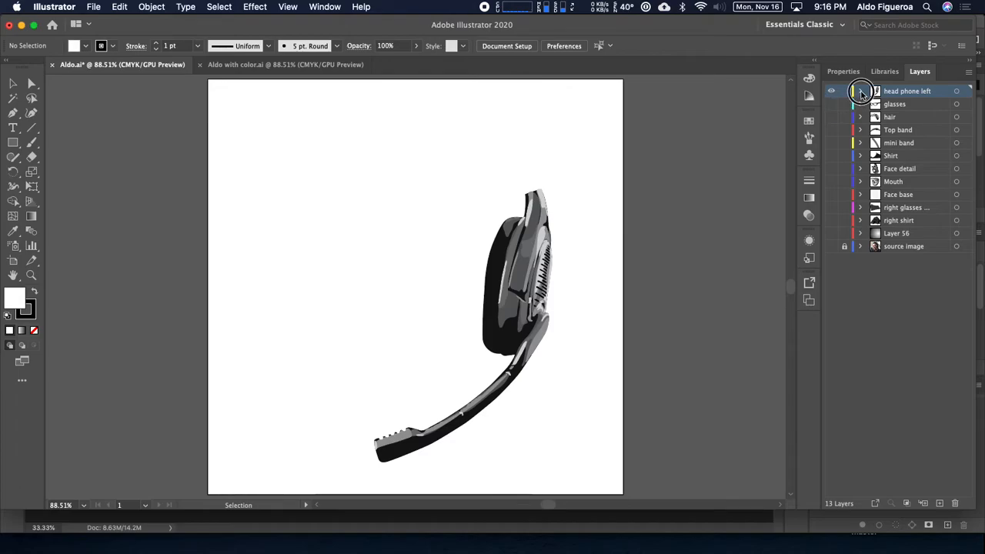
{"action": "left_click", "coordinate": [860, 91]}
{"action": "left_click_drag", "start_coordinate": [831, 156], "coordinate": [831, 110]}
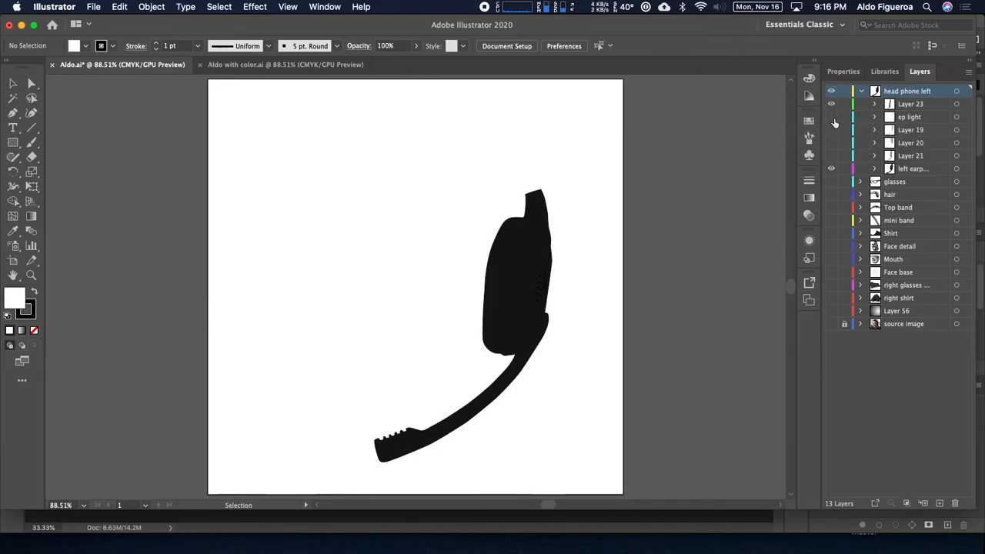
- Show the headphone sublayers ep light, Layer 19, Layer 20 and Layer 21 again, one at a time
{"action": "left_click", "coordinate": [831, 118]}
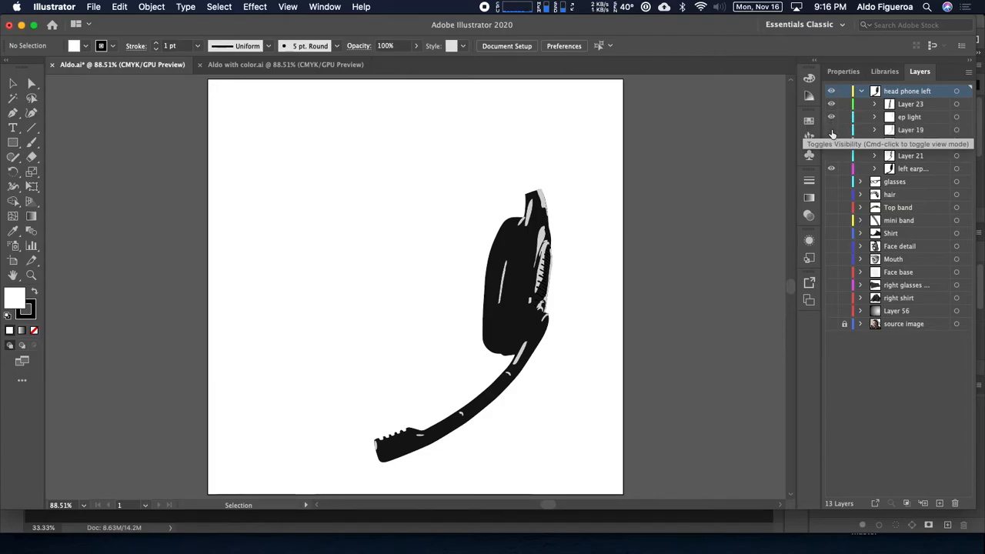
{"action": "left_click", "coordinate": [831, 130]}
{"action": "left_click", "coordinate": [831, 143]}
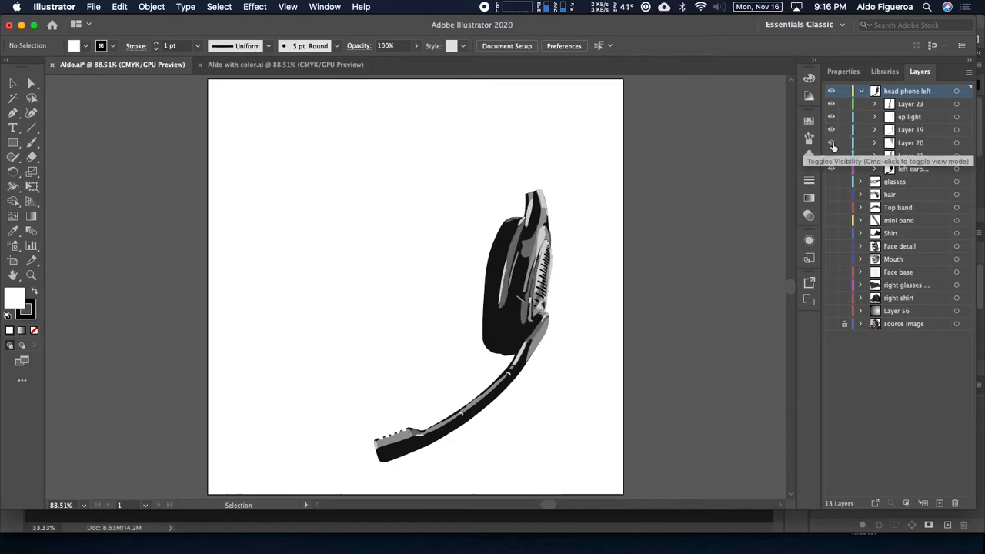
{"action": "left_click", "coordinate": [832, 156]}
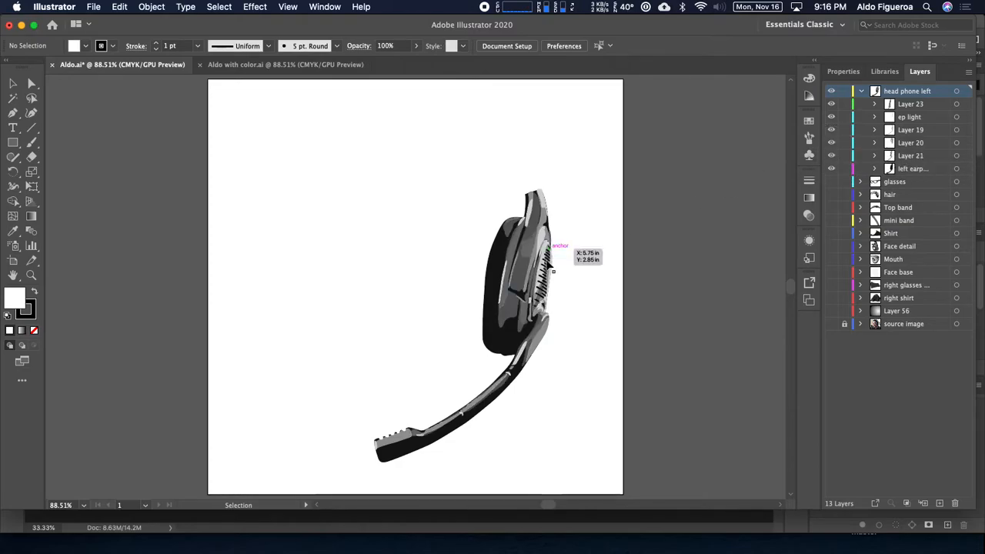
- Show and expand the "glasses" layer, and hide its sublayers Layer 24, Layer 25 and Layer 26
{"action": "left_click", "coordinate": [860, 182]}
{"action": "left_click", "coordinate": [834, 187]}
{"action": "left_click_drag", "start_coordinate": [833, 197], "coordinate": [833, 223]}
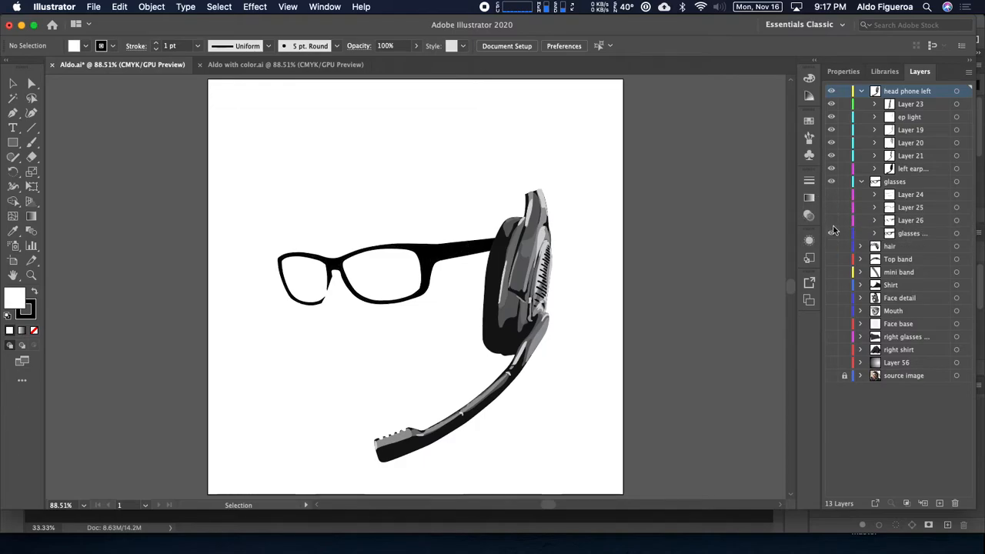
- Show the glasses sublayers Layer 24, Layer 25 and Layer 26 again one by one, and collapse the glasses and headphone layers
{"action": "left_click", "coordinate": [832, 195]}
{"action": "left_click", "coordinate": [832, 195]}
{"action": "left_click", "coordinate": [832, 195]}
{"action": "left_click", "coordinate": [832, 208]}
{"action": "left_click", "coordinate": [831, 208]}
{"action": "left_click", "coordinate": [831, 208]}
{"action": "left_click", "coordinate": [831, 207]}
{"action": "left_click", "coordinate": [831, 208]}
{"action": "left_click", "coordinate": [831, 220]}
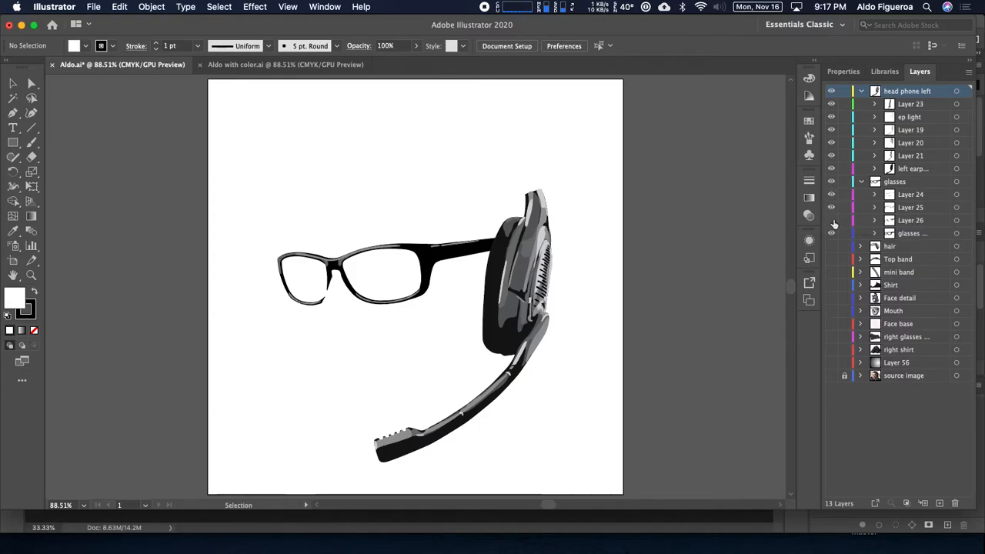
{"action": "left_click", "coordinate": [865, 181]}
{"action": "left_click", "coordinate": [861, 91]}
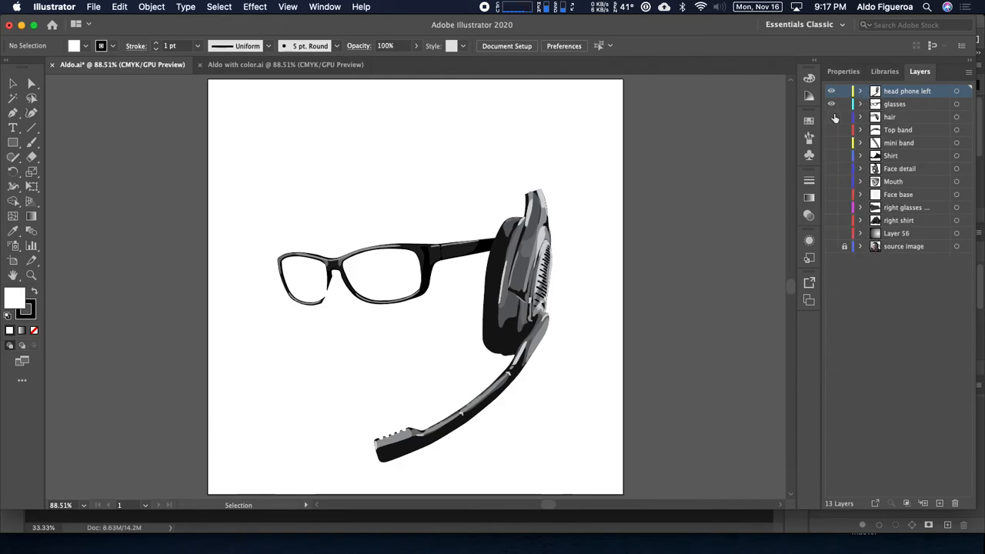
- Show and expand the "hair" layer, and hide Layer 28 and Layer 29 to leave only the hair base
{"action": "left_click", "coordinate": [860, 117]}
{"action": "left_click", "coordinate": [832, 118]}
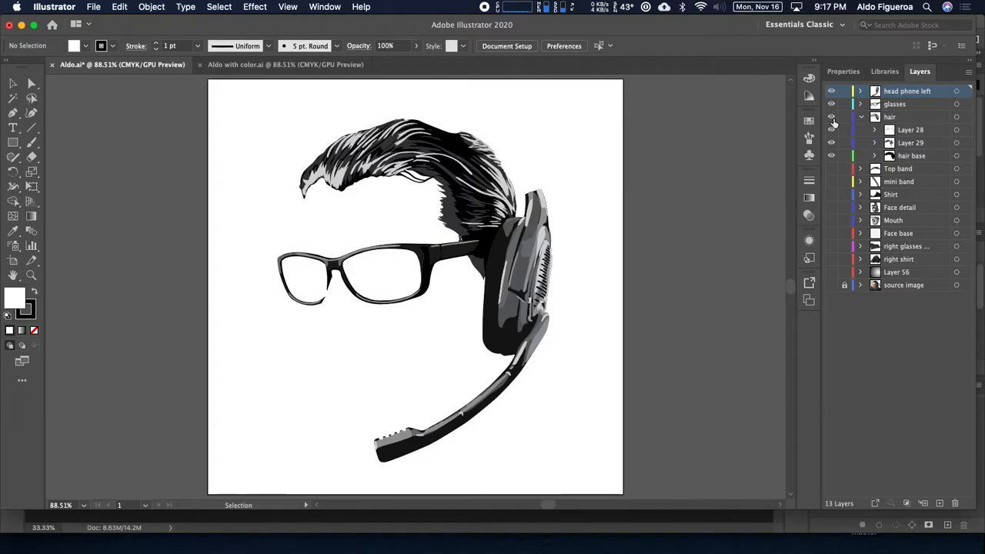
{"action": "left_click", "coordinate": [830, 130]}
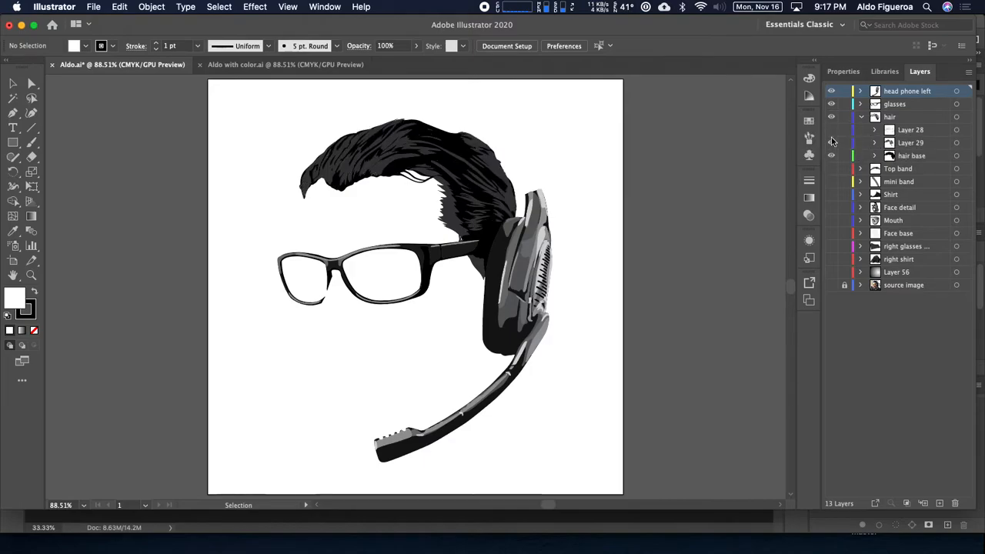
{"action": "left_click", "coordinate": [832, 143]}
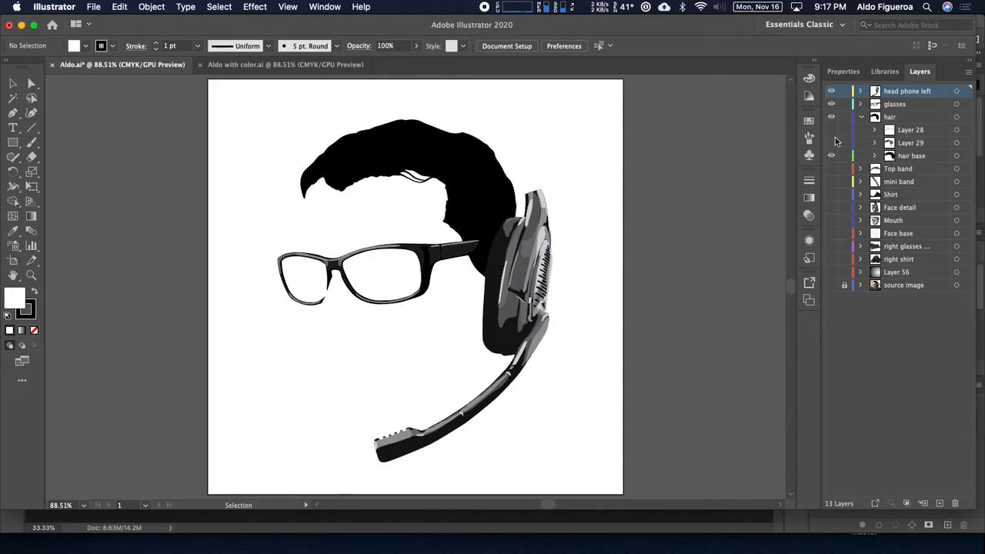
- Show Layer 28 and Layer 29 of the hair again, and collapse the hair layer
{"action": "left_click_drag", "start_coordinate": [830, 129], "coordinate": [832, 140]}
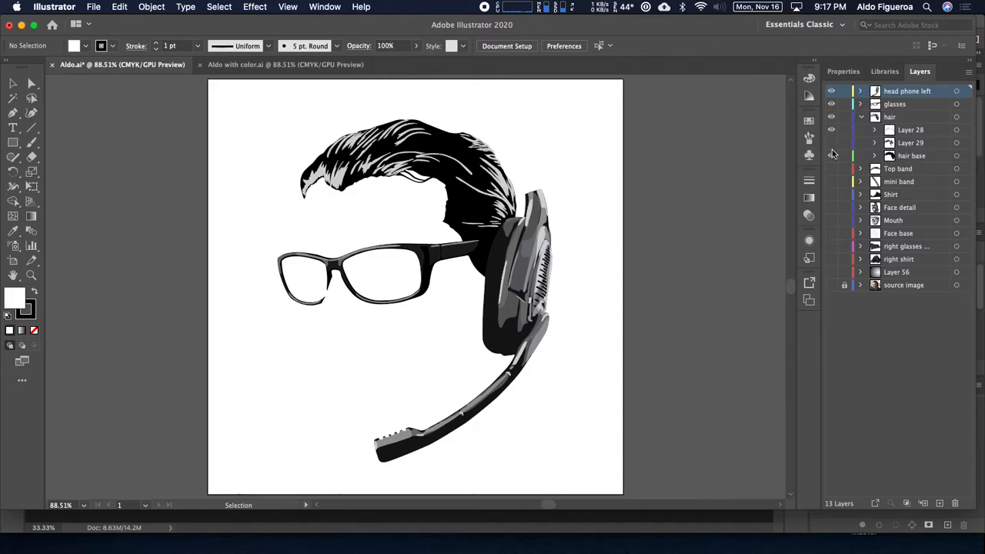
{"action": "left_click", "coordinate": [832, 142]}
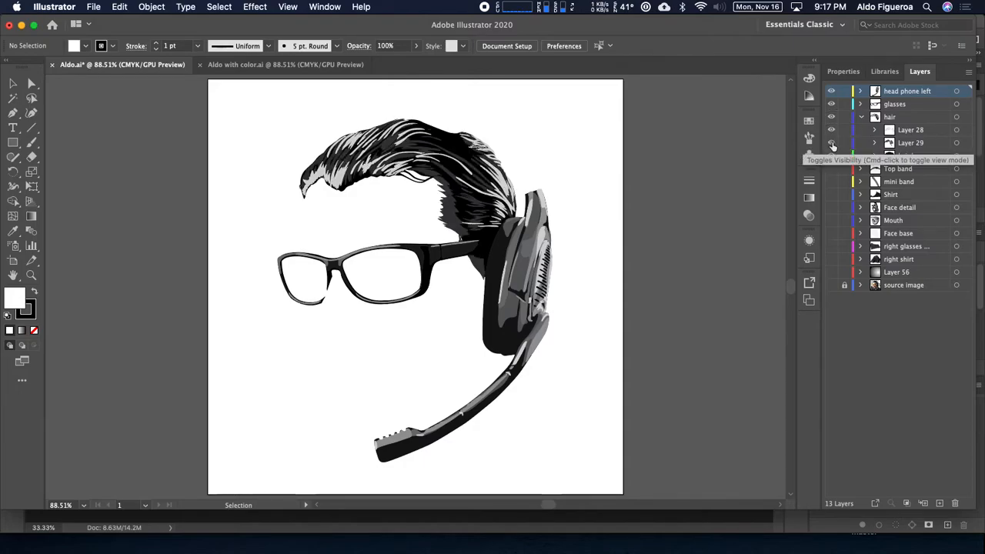
{"action": "left_click", "coordinate": [861, 116]}
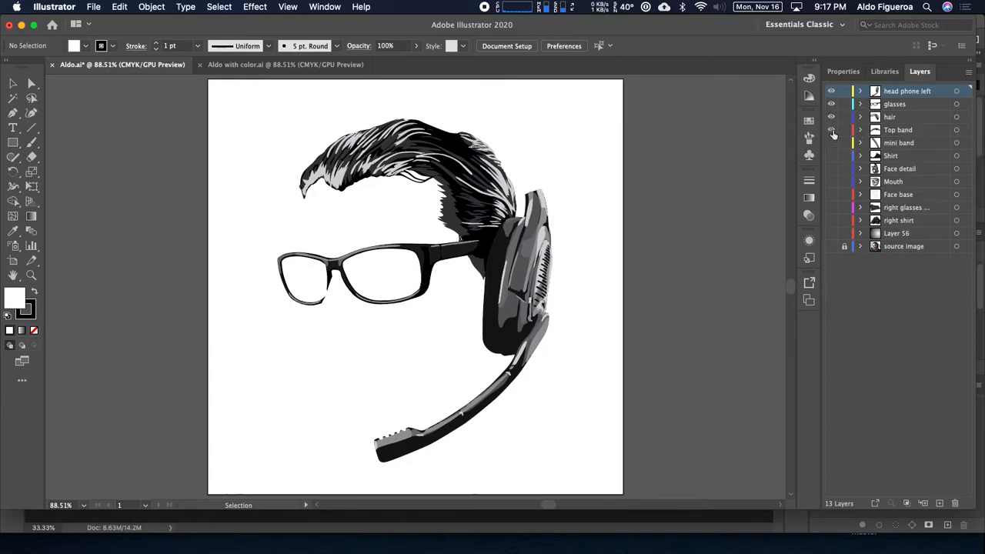
- Show the "Top band" layer, and briefly expand it to check its sublayers
{"action": "left_click", "coordinate": [831, 131]}
{"action": "left_click", "coordinate": [861, 130]}
{"action": "left_click", "coordinate": [862, 130]}
- Show the "mini band" layer with all its sublayers, and move its loose path to the top of that layer
{"action": "left_click", "coordinate": [832, 143]}
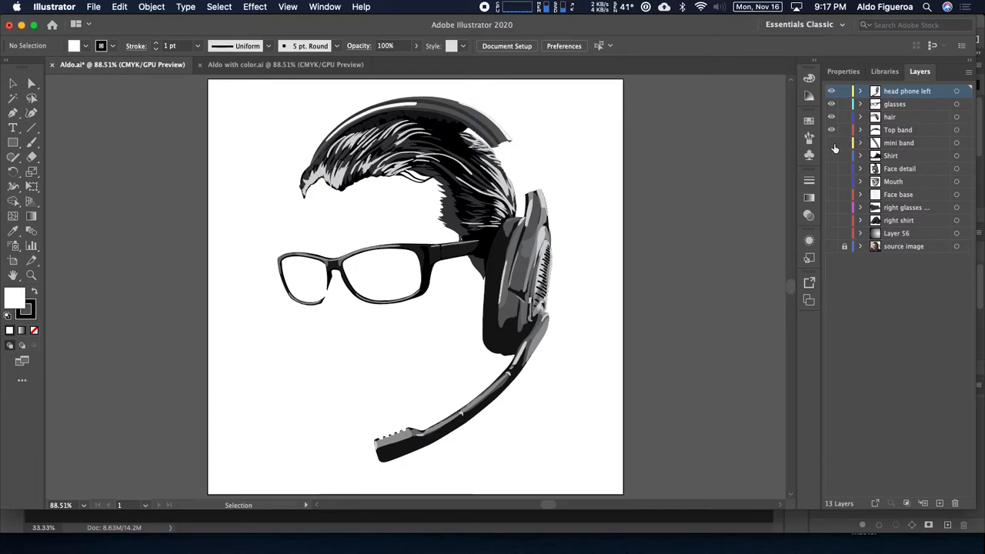
{"action": "left_click", "coordinate": [860, 143]}
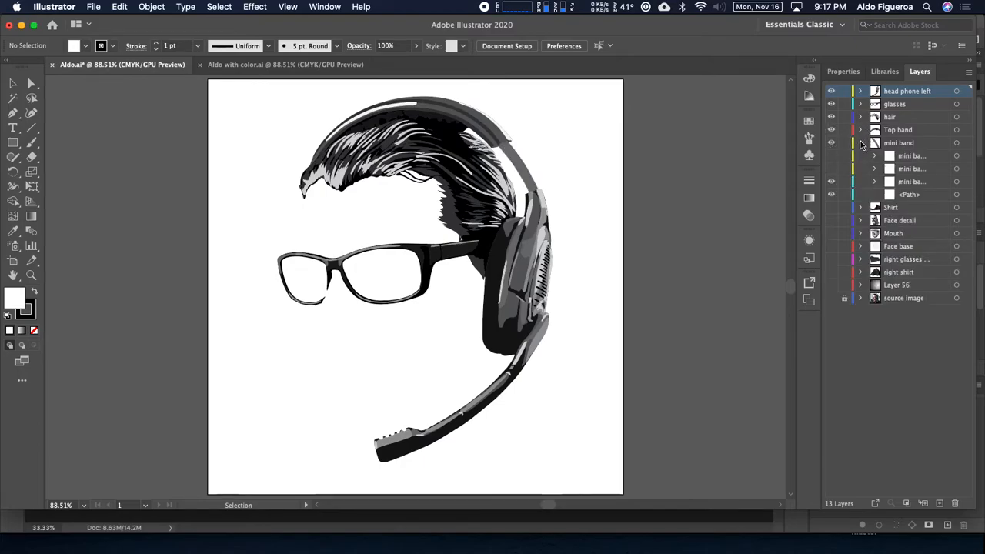
{"action": "left_click", "coordinate": [831, 156]}
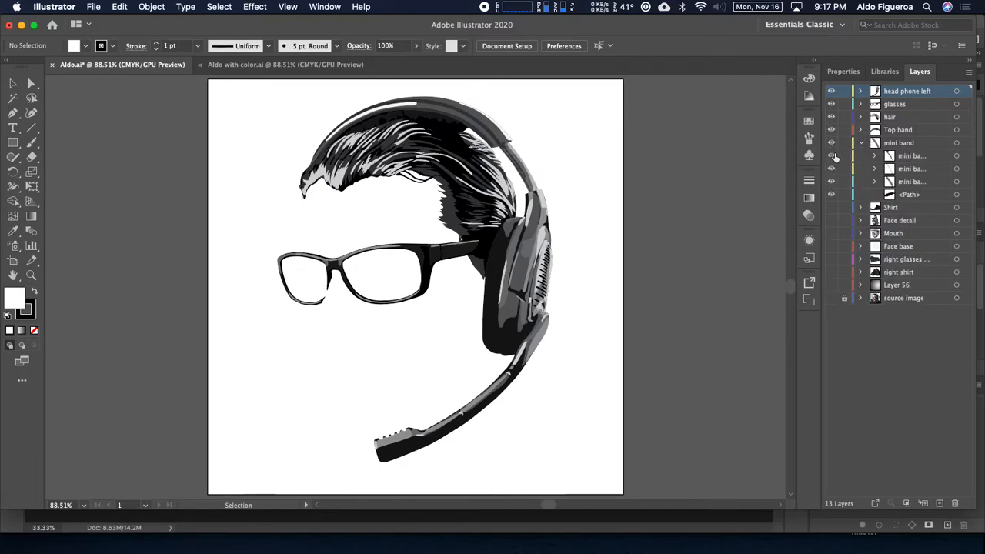
{"action": "left_click_drag", "start_coordinate": [908, 197], "coordinate": [910, 155]}
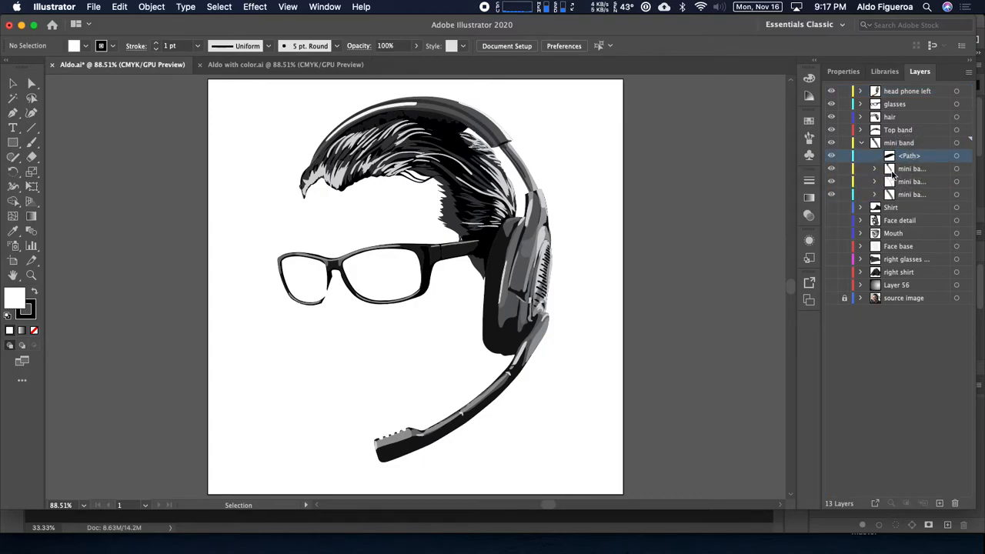
- Collapse the "mini band" layer and show the "Shirt" layer, switching its visibility off and on a few times to compare
{"action": "left_click", "coordinate": [860, 143]}
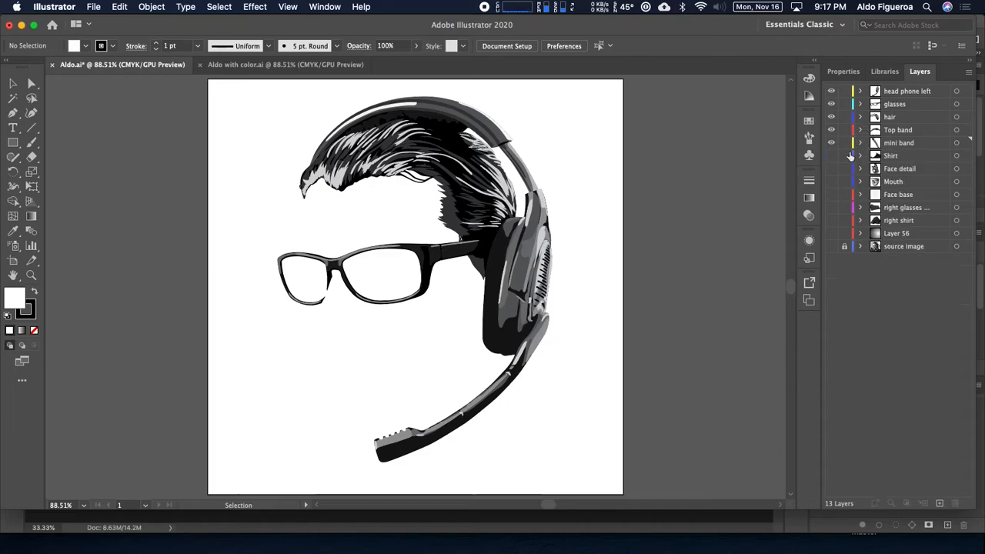
{"action": "left_click", "coordinate": [831, 156]}
{"action": "left_click", "coordinate": [831, 156]}
{"action": "left_click", "coordinate": [831, 156]}
{"action": "left_click", "coordinate": [831, 157]}
{"action": "left_click", "coordinate": [830, 156]}
- Expand the "Shirt" layer, show its two hidden upper left-shirt sublayers, and collapse it again
{"action": "left_click", "coordinate": [860, 156]}
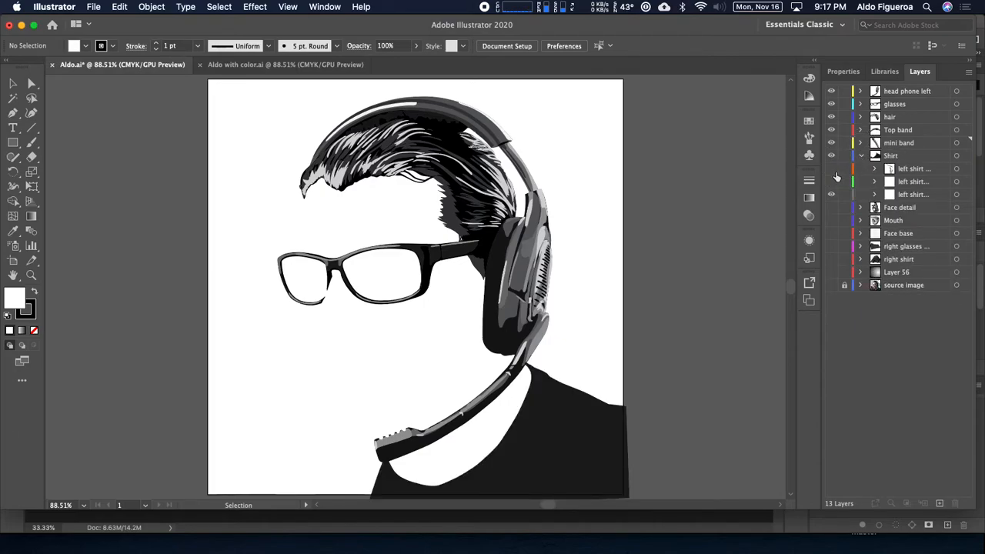
{"action": "left_click", "coordinate": [830, 169]}
{"action": "left_click", "coordinate": [831, 182]}
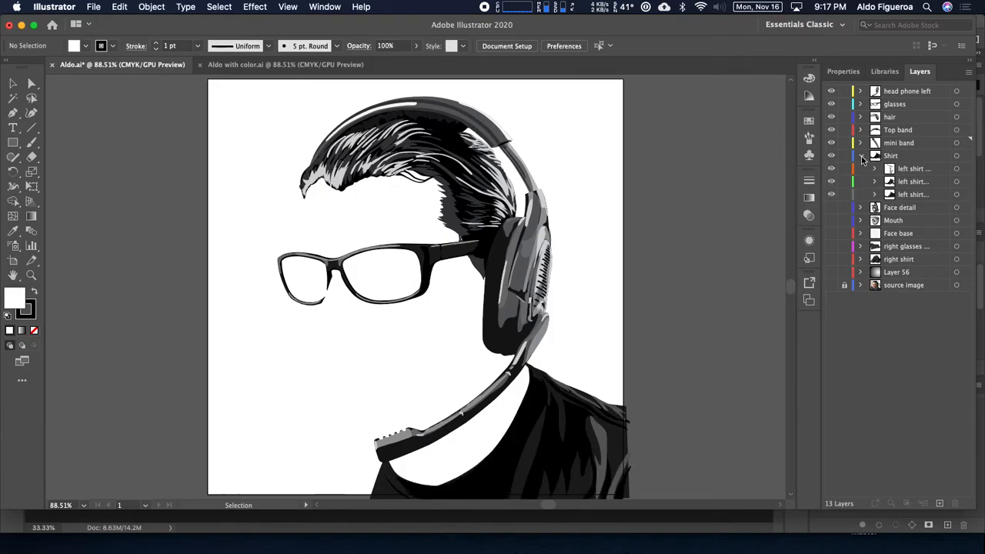
{"action": "left_click", "coordinate": [860, 156]}
- Show and expand the "Face detail" layer, and hide its sublayers Layer 35 through Layer 49 to leave only "darks"
{"action": "left_click", "coordinate": [830, 169]}
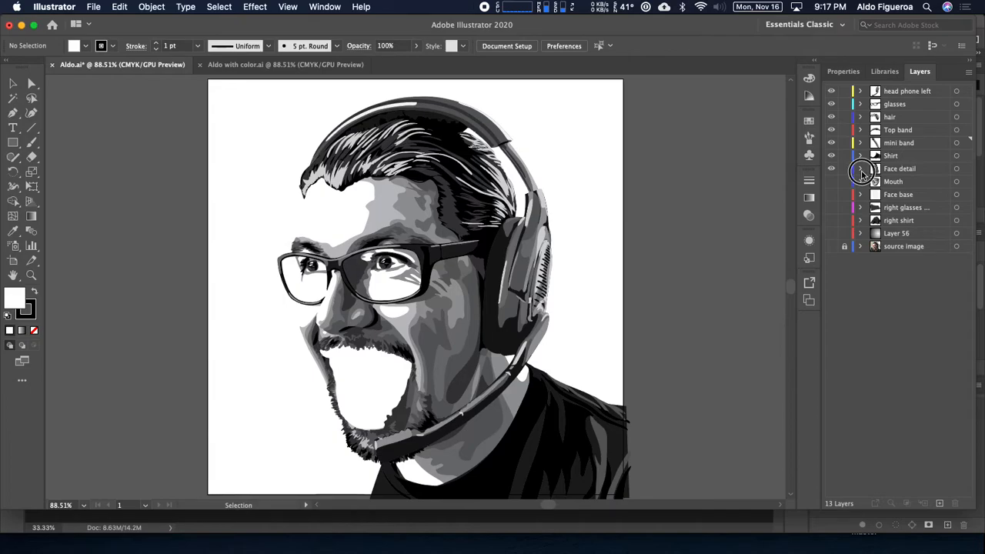
{"action": "left_click", "coordinate": [860, 168]}
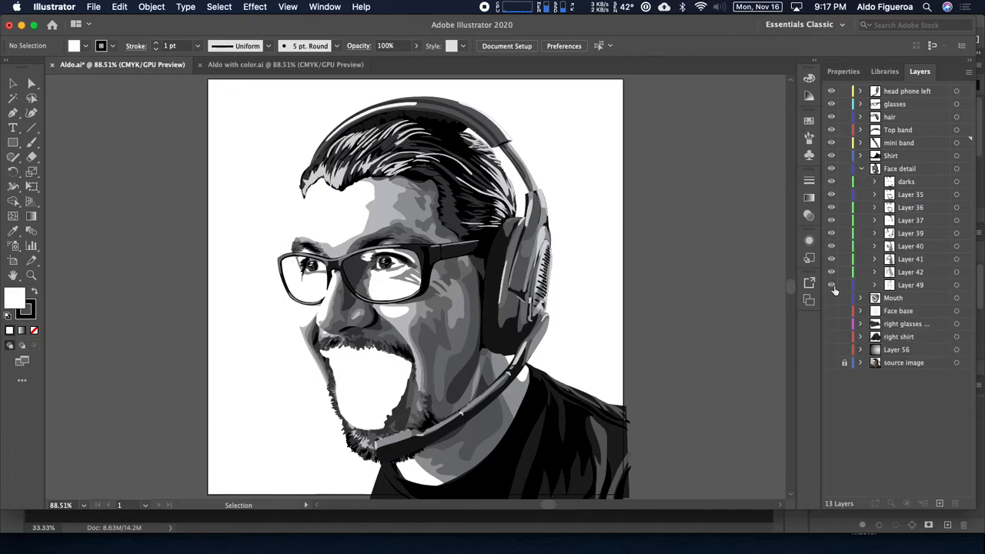
{"action": "left_click_drag", "start_coordinate": [831, 285], "coordinate": [830, 194]}
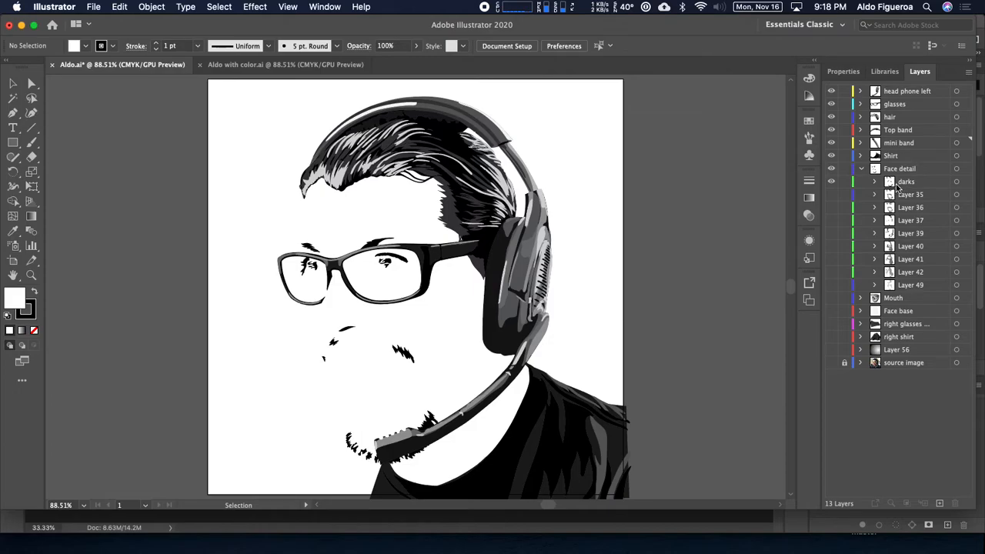
- Show the "Face detail" sublayers again one by one from Layer 35 down to Layer 49, and collapse the layer
{"action": "left_click", "coordinate": [833, 194]}
{"action": "left_click", "coordinate": [833, 195]}
{"action": "left_click", "coordinate": [833, 194]}
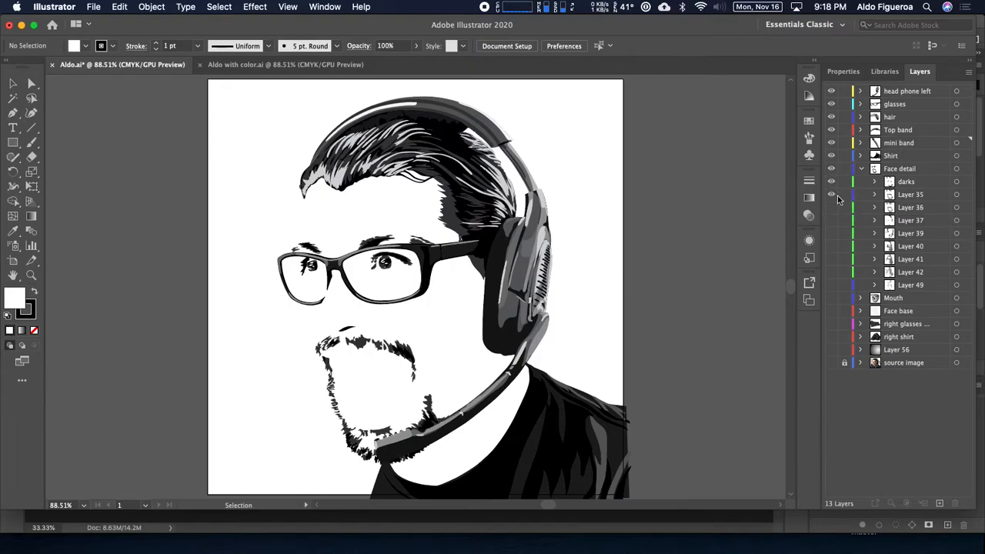
{"action": "left_click", "coordinate": [831, 207]}
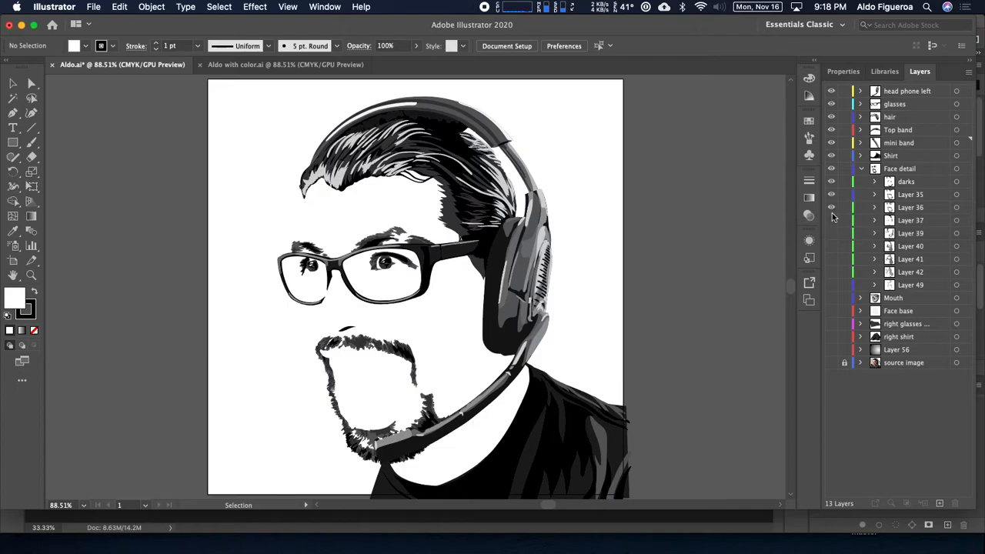
{"action": "left_click", "coordinate": [831, 220]}
{"action": "left_click", "coordinate": [832, 234]}
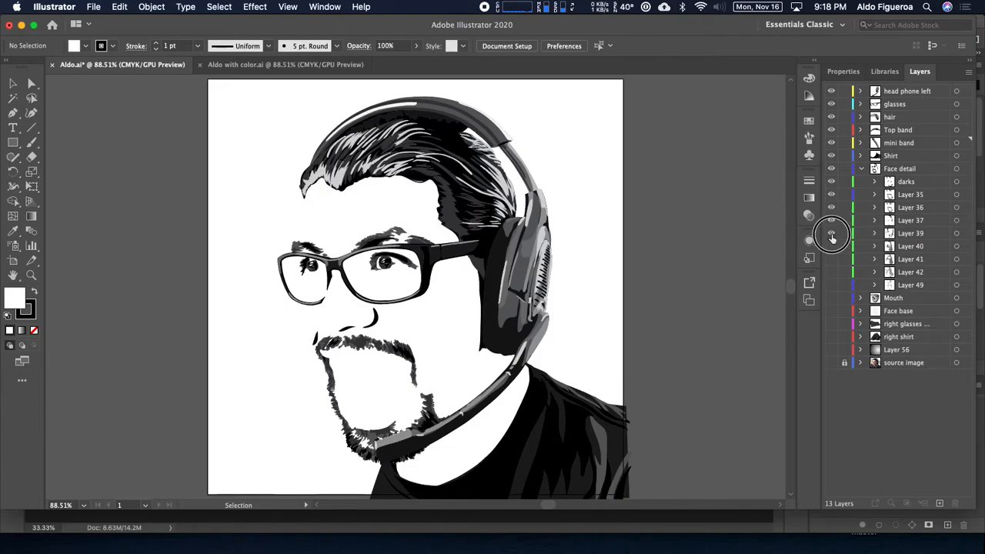
{"action": "left_click", "coordinate": [833, 248]}
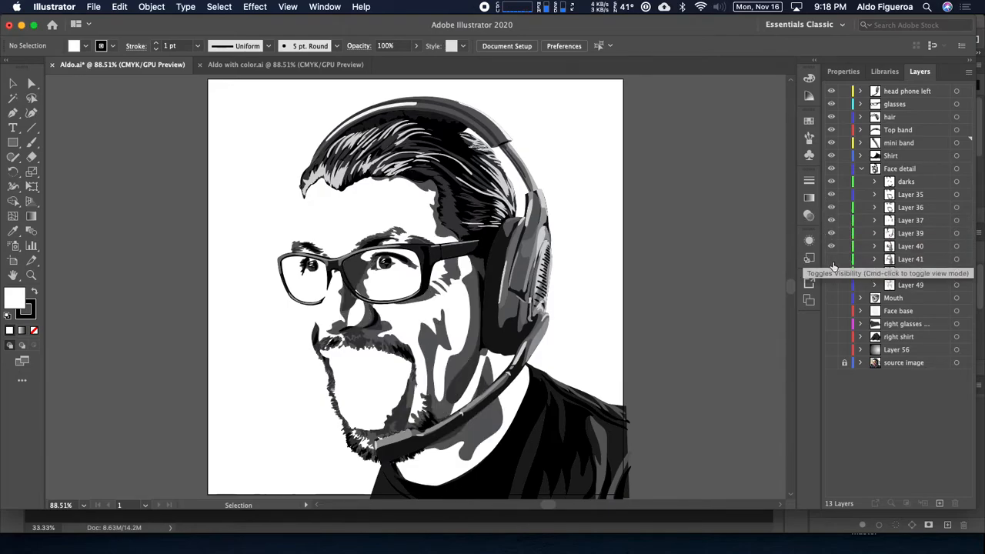
{"action": "left_click", "coordinate": [831, 259]}
{"action": "left_click", "coordinate": [831, 272]}
{"action": "left_click", "coordinate": [832, 285]}
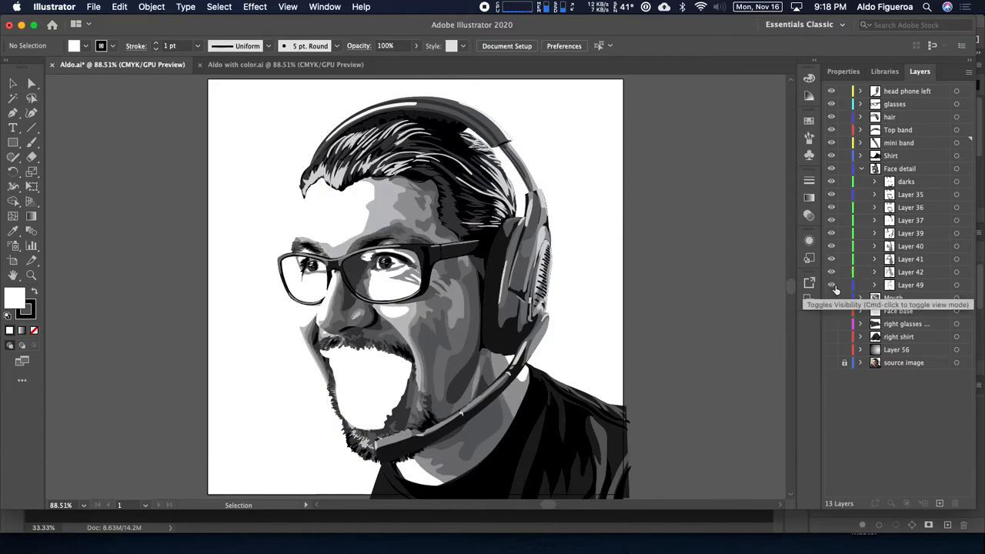
{"action": "mouse_move", "coordinate": [835, 289]}
{"action": "left_mouse_down"}
{"action": "mouse_move", "coordinate": [833, 183]}
{"action": "mouse_move", "coordinate": [833, 286]}
{"action": "left_mouse_up"}
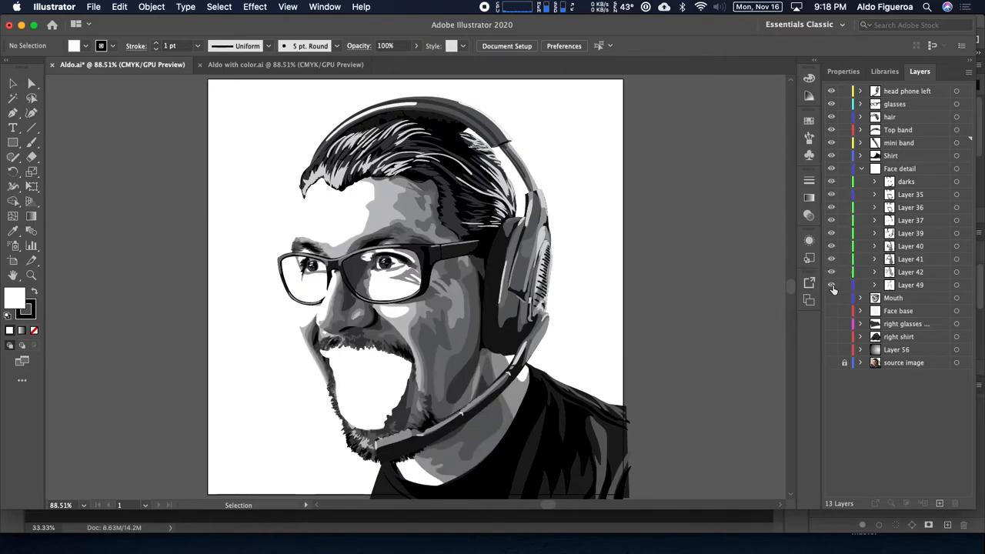
{"action": "left_click", "coordinate": [860, 168]}
- Show and expand the "Mouth" layer, and hide all of its sublayers
{"action": "left_click", "coordinate": [831, 182]}
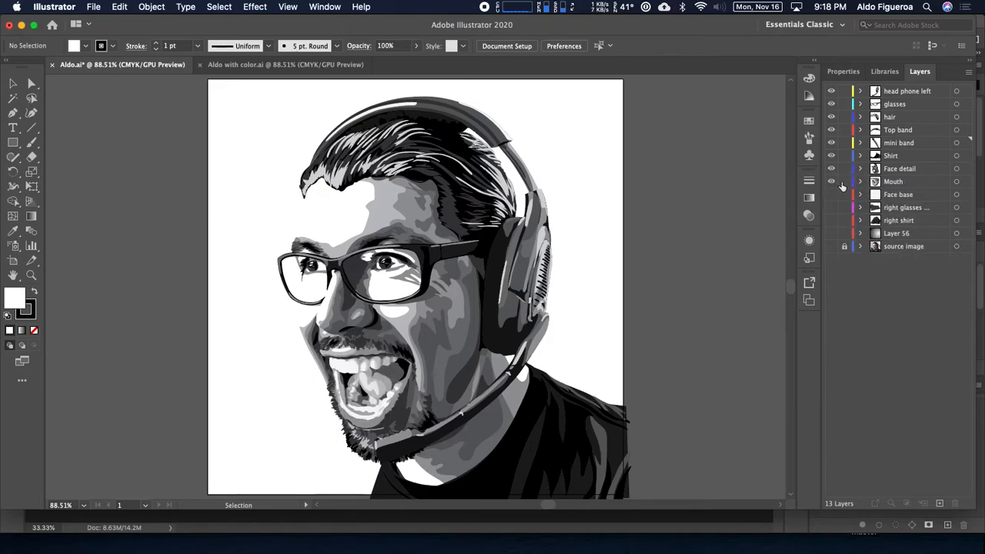
{"action": "left_click", "coordinate": [860, 181]}
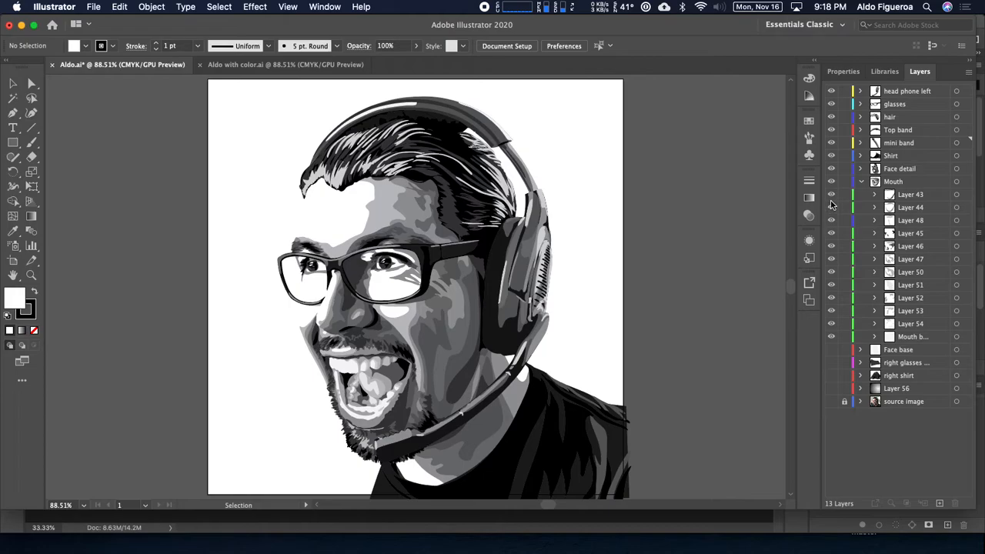
{"action": "mouse_move", "coordinate": [832, 199]}
{"action": "left_mouse_down"}
{"action": "mouse_move", "coordinate": [832, 317]}
{"action": "mouse_move", "coordinate": [831, 197]}
{"action": "left_mouse_up"}
- Show the "Mouth" sublayers again one by one from Layer 43 down to the lowest one, and collapse the layer
{"action": "left_click", "coordinate": [832, 195]}
{"action": "left_click", "coordinate": [831, 207]}
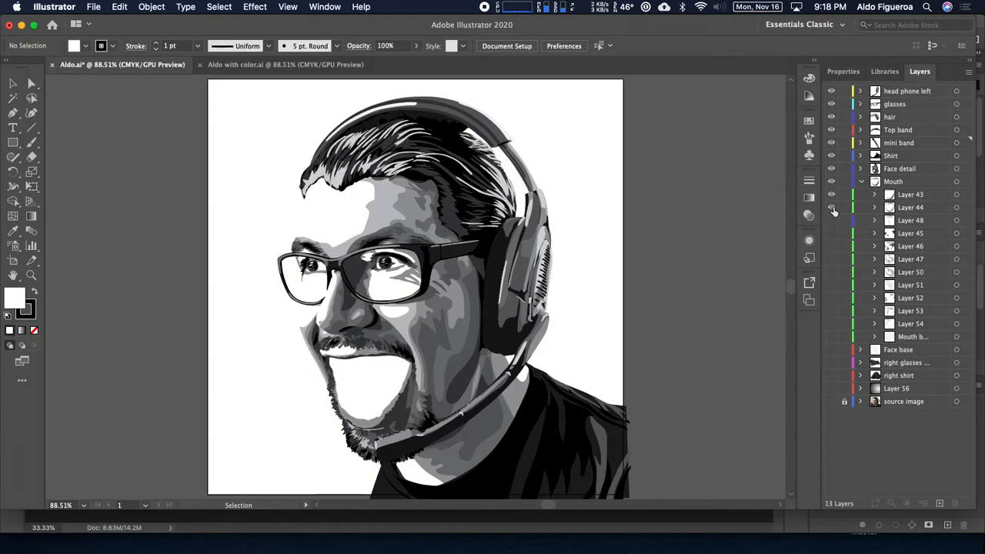
{"action": "left_click", "coordinate": [831, 221]}
{"action": "left_click", "coordinate": [832, 233]}
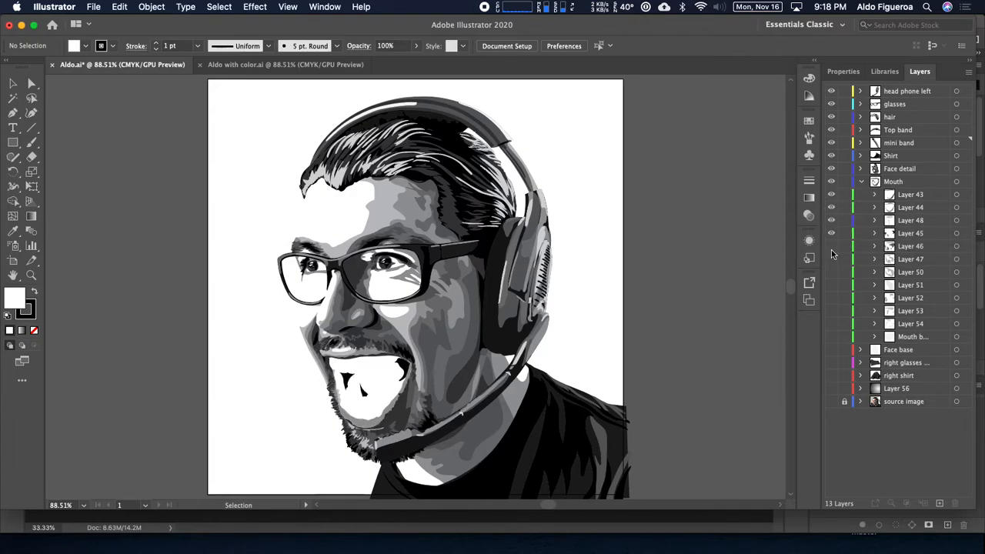
{"action": "left_click", "coordinate": [831, 247]}
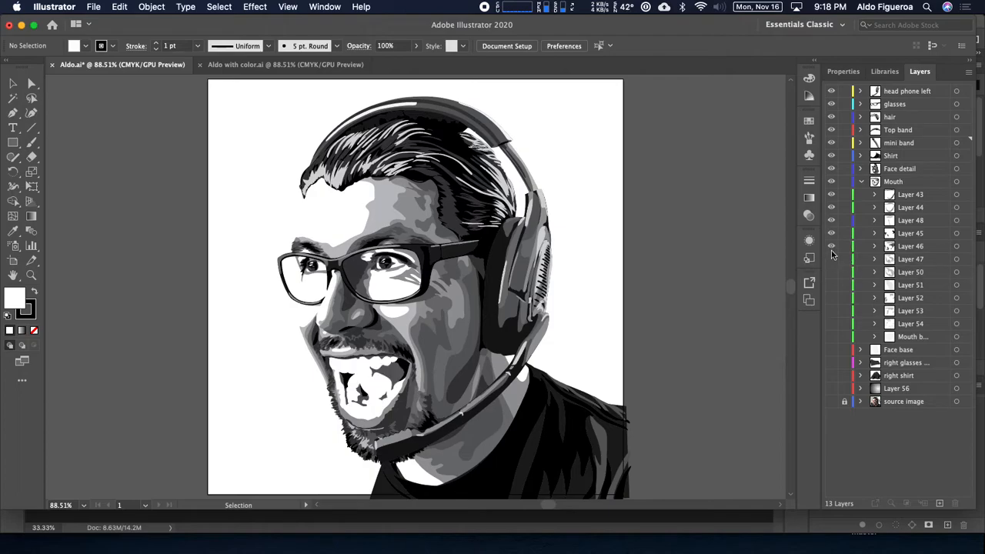
{"action": "left_click", "coordinate": [832, 259]}
{"action": "left_click", "coordinate": [832, 272]}
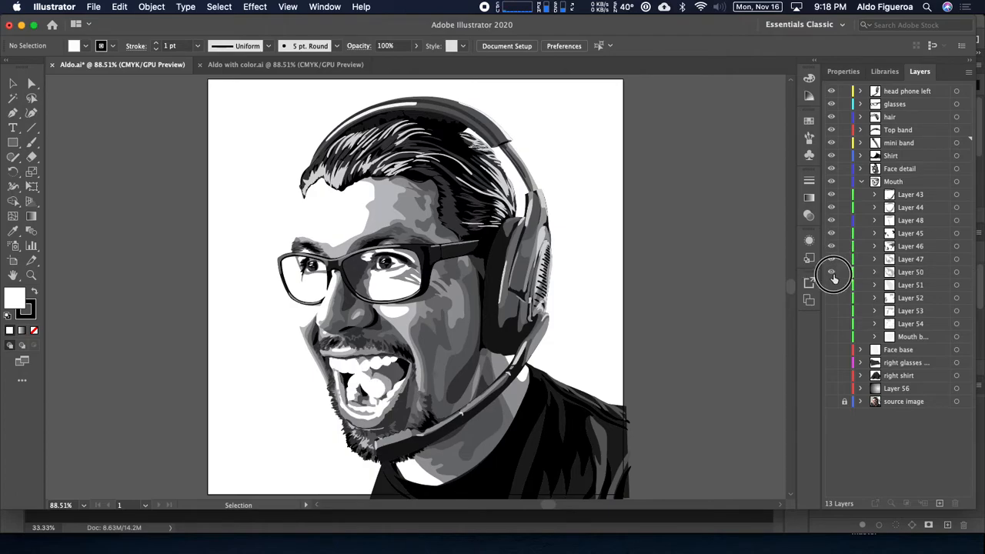
{"action": "left_click", "coordinate": [831, 284]}
{"action": "left_click", "coordinate": [831, 300]}
{"action": "left_click", "coordinate": [831, 311]}
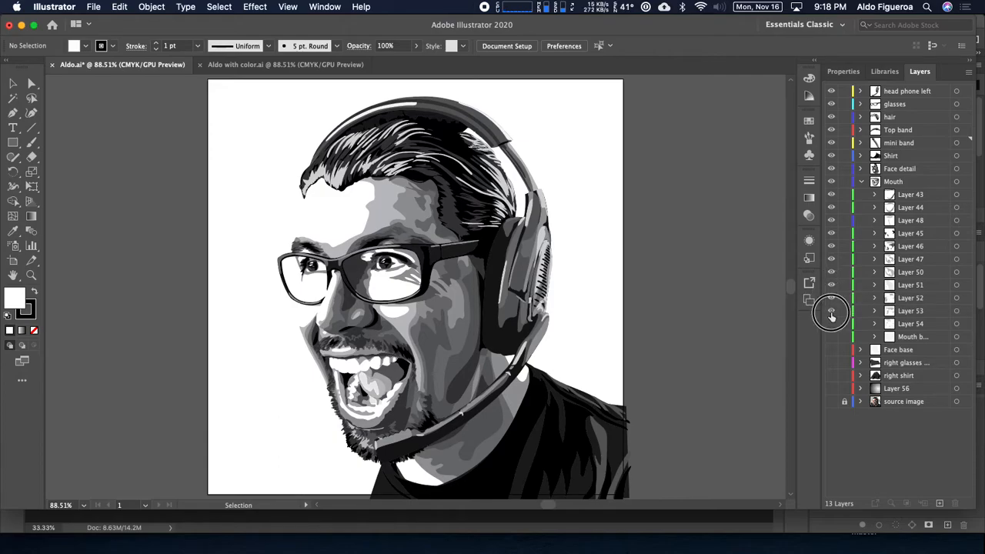
{"action": "left_click", "coordinate": [831, 324]}
{"action": "left_click", "coordinate": [831, 336]}
{"action": "left_click", "coordinate": [861, 182]}
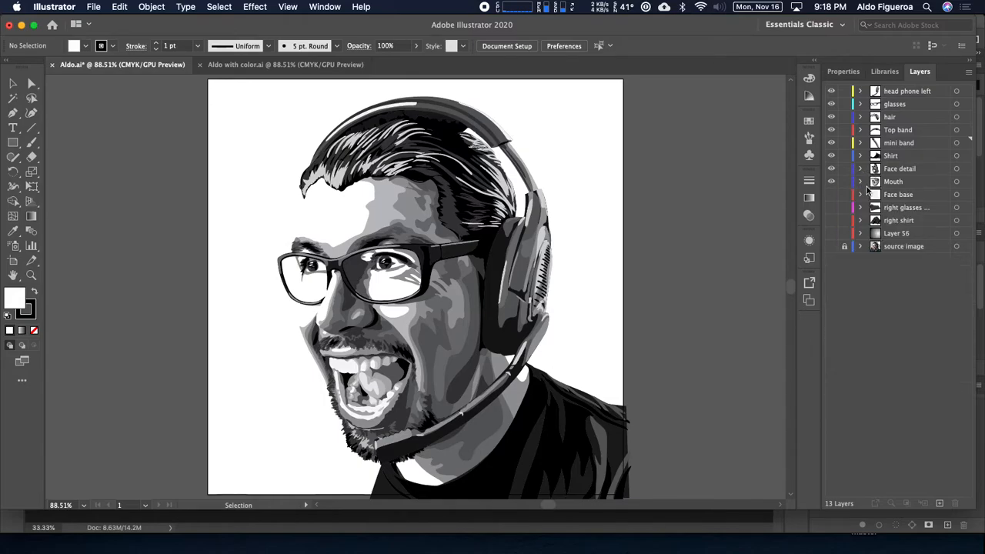
- Show the "Face base" layer, switching its visibility off and on several times to compare
{"action": "left_click", "coordinate": [831, 196]}
{"action": "left_click", "coordinate": [830, 196]}
{"action": "left_click", "coordinate": [831, 196]}
{"action": "left_click", "coordinate": [831, 196]}
{"action": "left_click", "coordinate": [830, 196]}
{"action": "left_click", "coordinate": [831, 196]}
{"action": "left_click", "coordinate": [831, 197]}
- Hide every layer above "Face base", from "Mouth" up to "head phone left", and show the gradient background on Layer 56
{"action": "left_click", "coordinate": [831, 182]}
{"action": "left_click", "coordinate": [831, 168]}
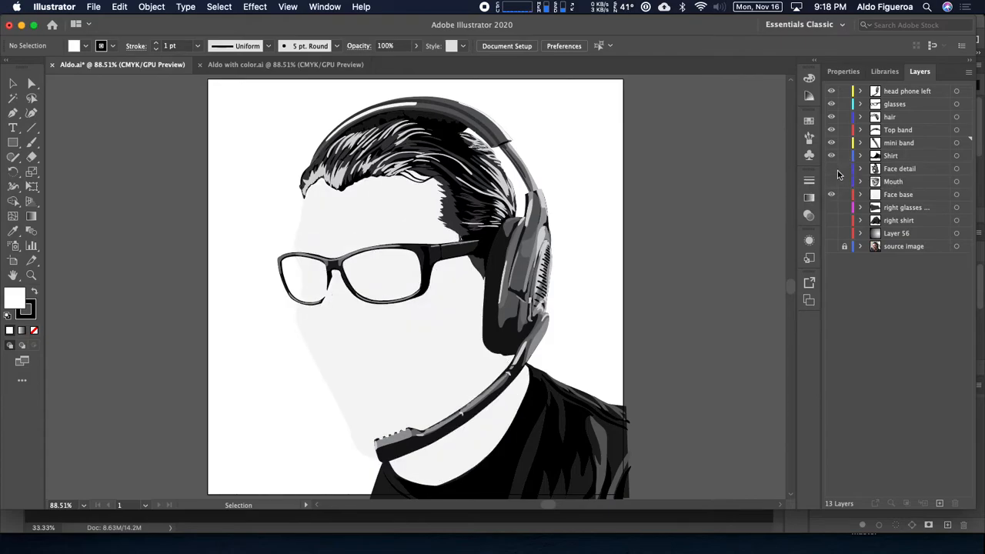
{"action": "left_click_drag", "start_coordinate": [830, 157], "coordinate": [831, 91]}
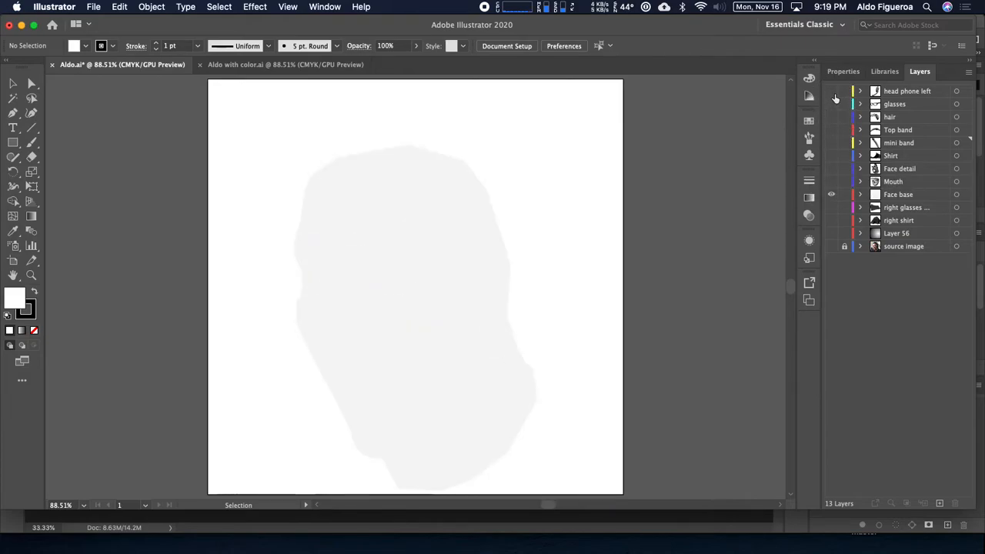
{"action": "left_click", "coordinate": [831, 233]}
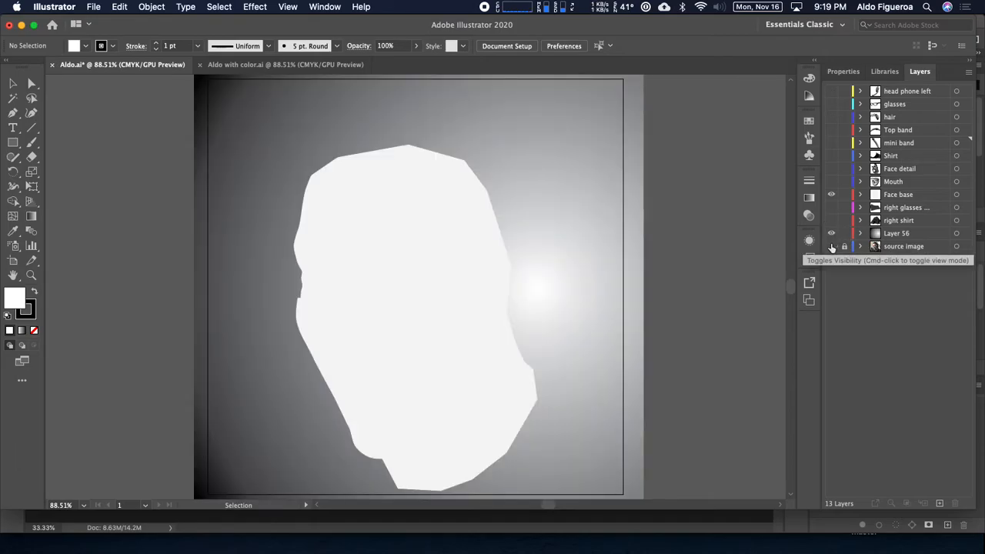
- Show all layers above "Face base" again, and show the right glasses layer, toggling it to compare
{"action": "left_click_drag", "start_coordinate": [831, 194], "coordinate": [831, 96]}
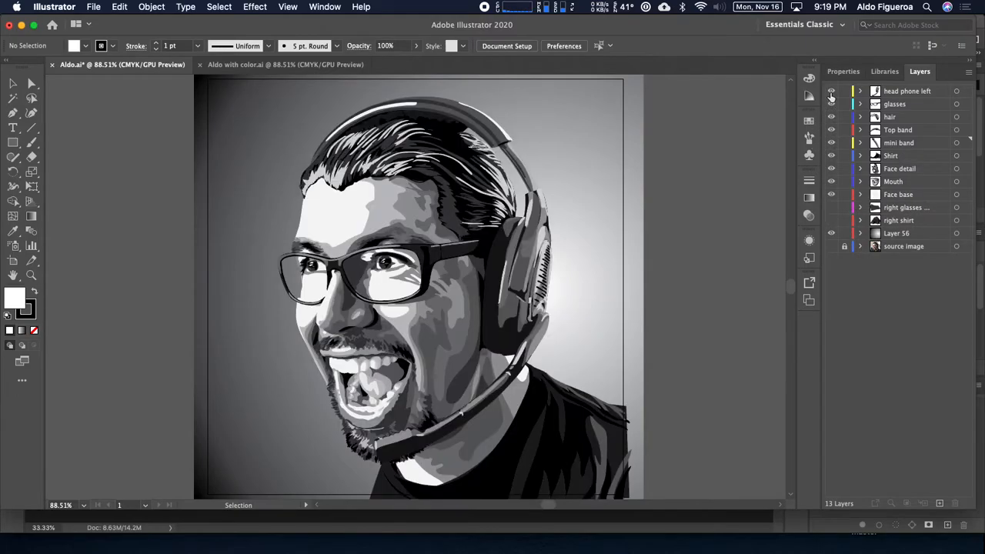
{"action": "left_click", "coordinate": [831, 208]}
{"action": "left_click", "coordinate": [831, 207]}
{"action": "left_click", "coordinate": [831, 208]}
{"action": "left_click", "coordinate": [830, 207]}
- Show the "right shirt" layer, switching its visibility off and on a few times to compare
{"action": "left_click", "coordinate": [831, 220]}
{"action": "left_click", "coordinate": [830, 220]}
{"action": "left_click", "coordinate": [831, 220]}
{"action": "left_click", "coordinate": [831, 220]}
{"action": "left_click", "coordinate": [831, 220]}
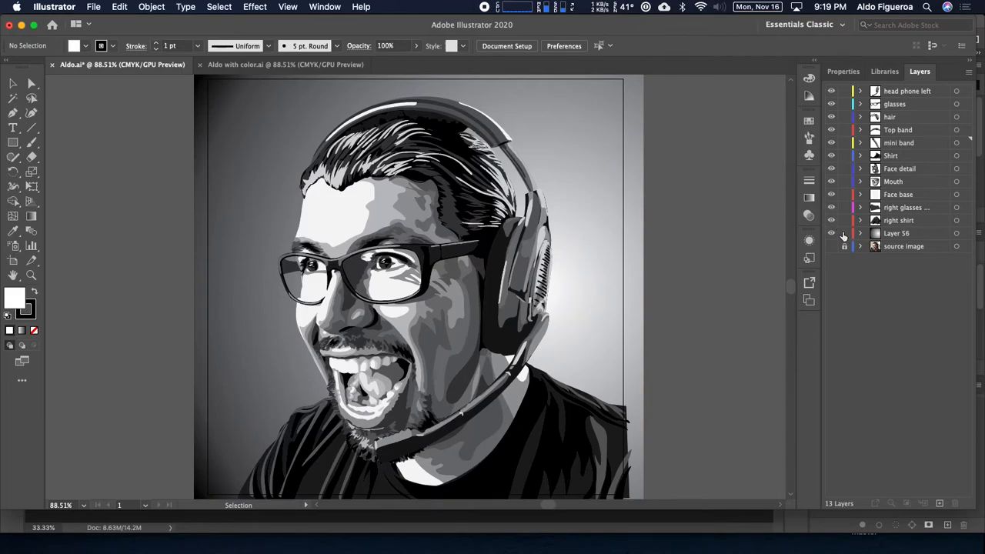
- Hide all the artwork layers from Layer 56 up to "head phone left", and show only the "source image" photo
{"action": "left_click", "coordinate": [831, 234]}
{"action": "left_click_drag", "start_coordinate": [831, 221], "coordinate": [831, 90]}
{"action": "left_click", "coordinate": [831, 246]}
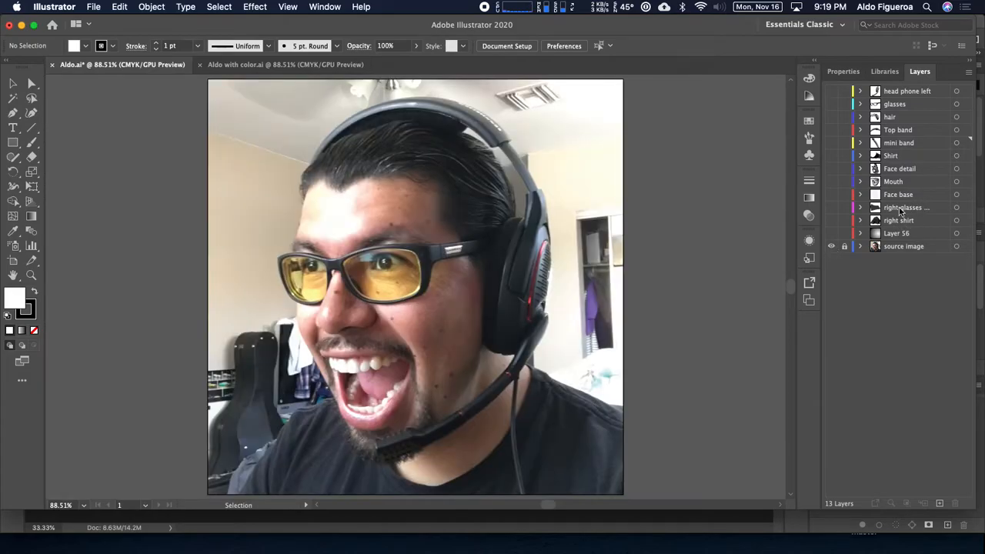
- Show the "Face base" shape over the source photo, toggling it repeatedly to compare it with the face
{"action": "left_click", "coordinate": [832, 197]}
{"action": "left_click", "coordinate": [832, 197]}
{"action": "left_click", "coordinate": [831, 197]}
{"action": "left_click", "coordinate": [832, 197]}
{"action": "left_click", "coordinate": [831, 196]}
{"action": "left_click", "coordinate": [831, 197]}
{"action": "left_click", "coordinate": [832, 198]}
{"action": "left_click", "coordinate": [833, 198]}
{"action": "left_click", "coordinate": [833, 198]}
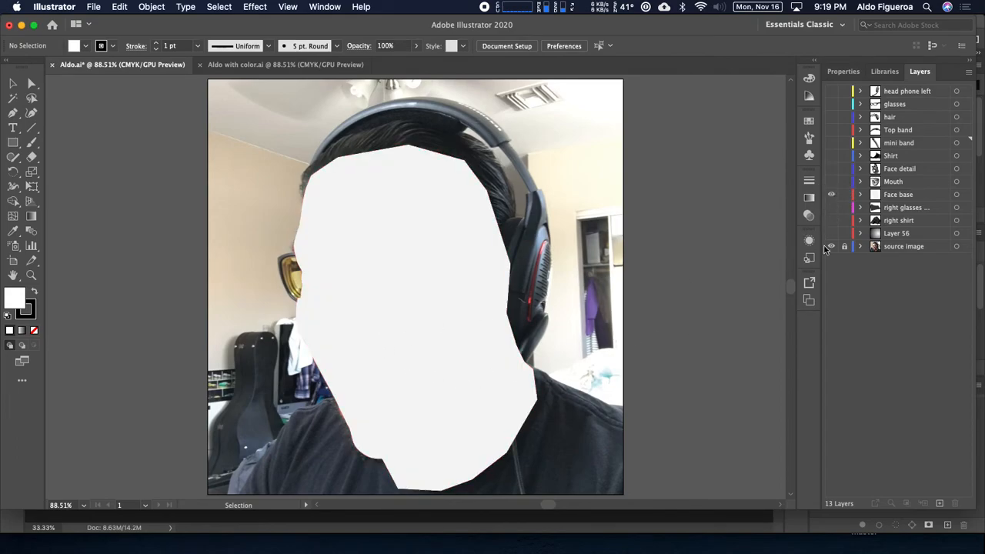
- Swap the fill and stroke of the "Face base" artwork to turn it into an outline over the photo, and deselect it
{"action": "left_click", "coordinate": [955, 194]}
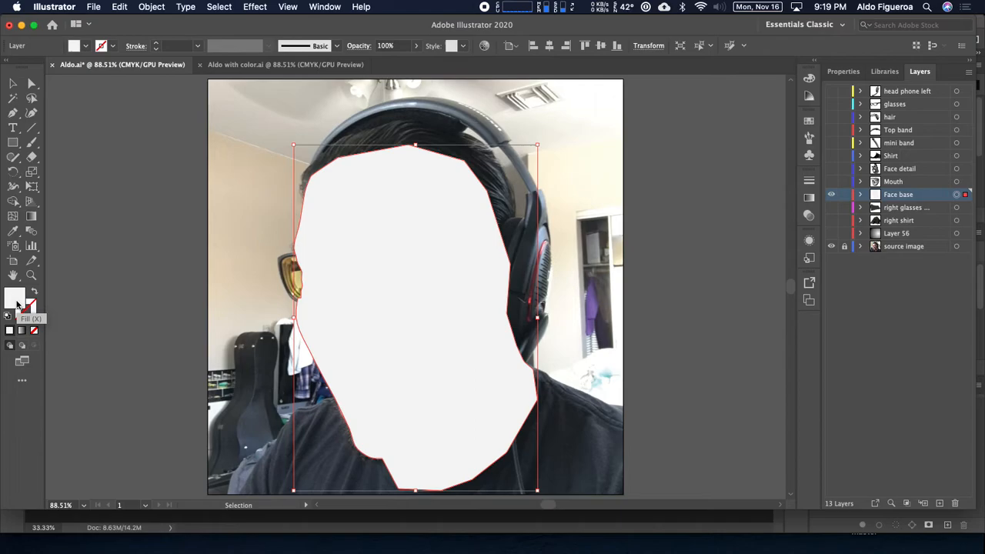
{"action": "key", "text": "shift+x"}
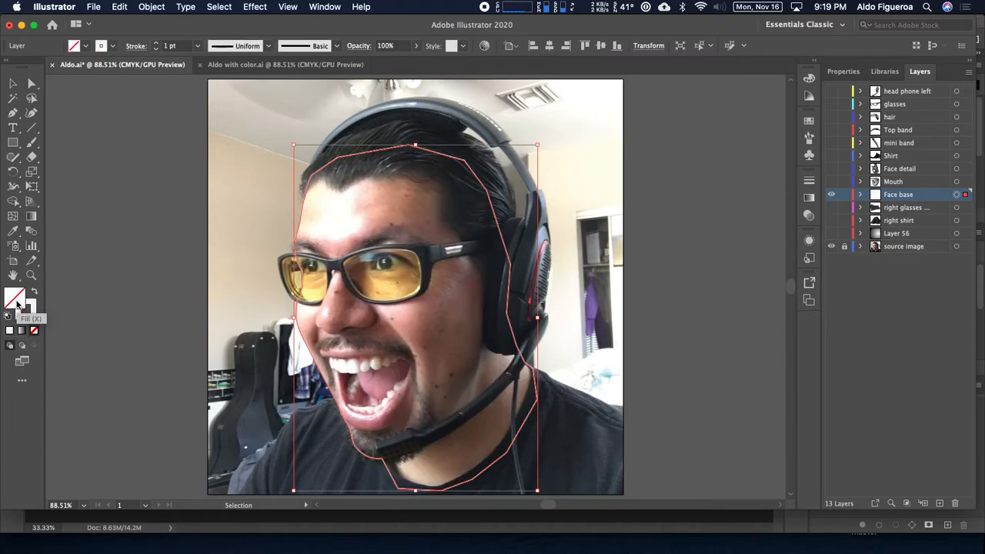
{"action": "left_click", "coordinate": [275, 247]}
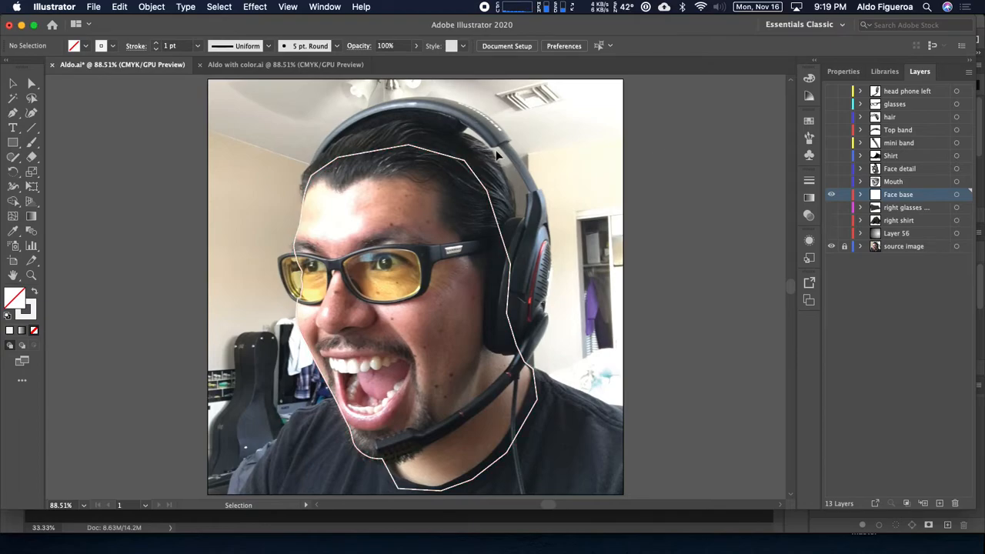
- Show and expand the "hair" layer over the photo, and hide Layer 28 and Layer 29 to leave only "hair base"
{"action": "left_click", "coordinate": [830, 117]}
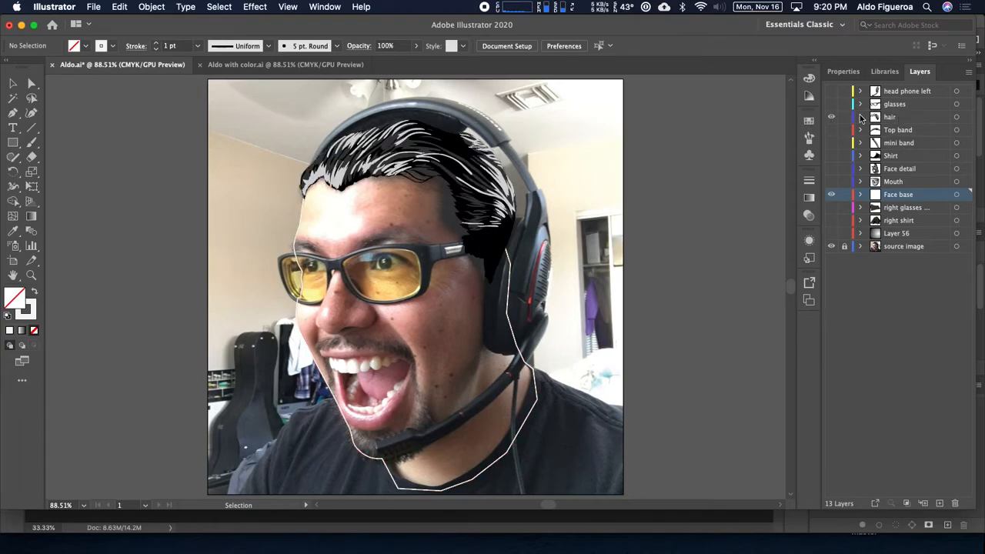
{"action": "left_click", "coordinate": [860, 117]}
{"action": "left_click", "coordinate": [831, 129]}
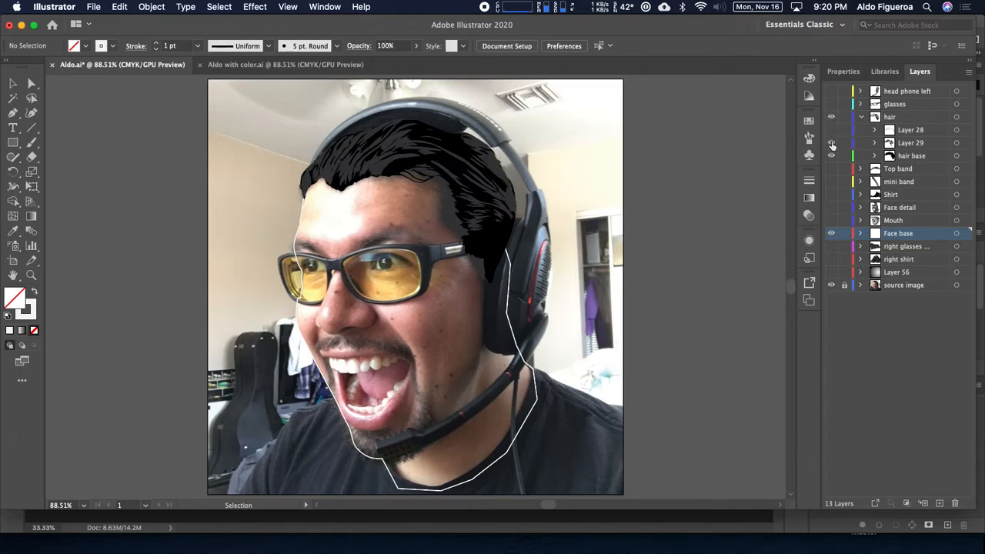
{"action": "left_click", "coordinate": [831, 142]}
- Swap the fill and stroke of the "hair base" artwork to turn it into an outline, and deselect it
{"action": "left_click", "coordinate": [956, 156]}
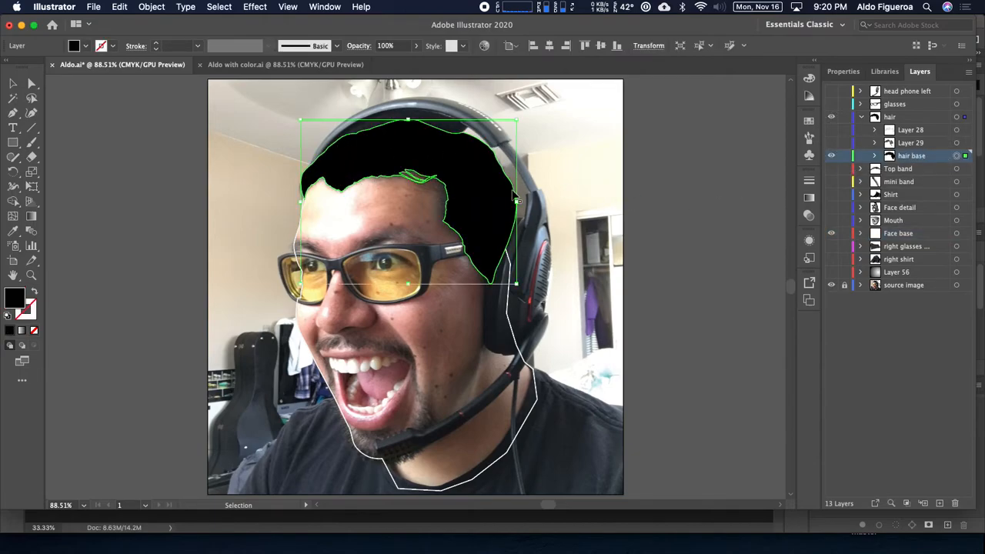
{"action": "key", "text": "shift+x"}
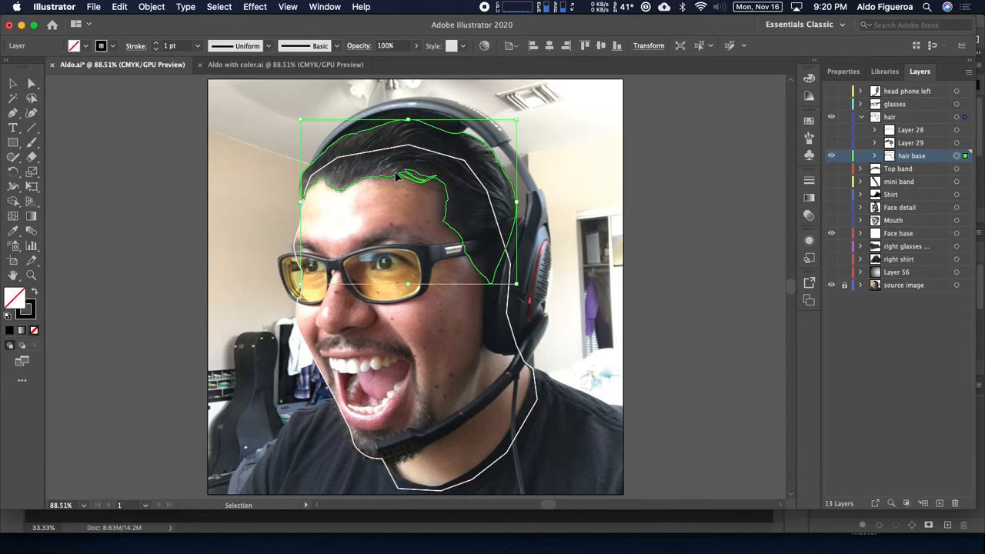
{"action": "left_click", "coordinate": [506, 196]}
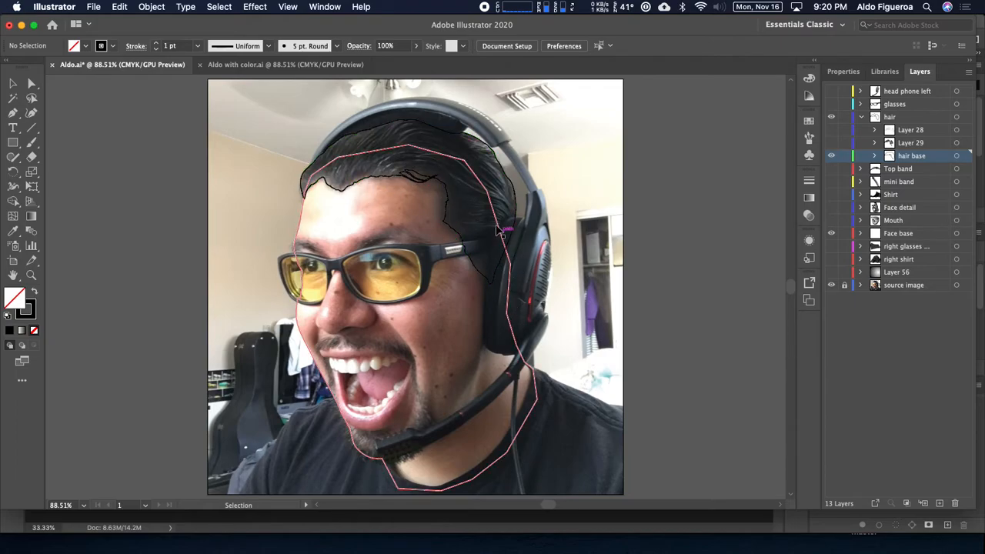
- Show and expand the "glasses" layer, hide Layers 24 to 26, and swap the glasses base's fill and stroke to outline it
{"action": "left_click", "coordinate": [860, 105]}
{"action": "left_click", "coordinate": [831, 104]}
{"action": "left_click", "coordinate": [831, 156]}
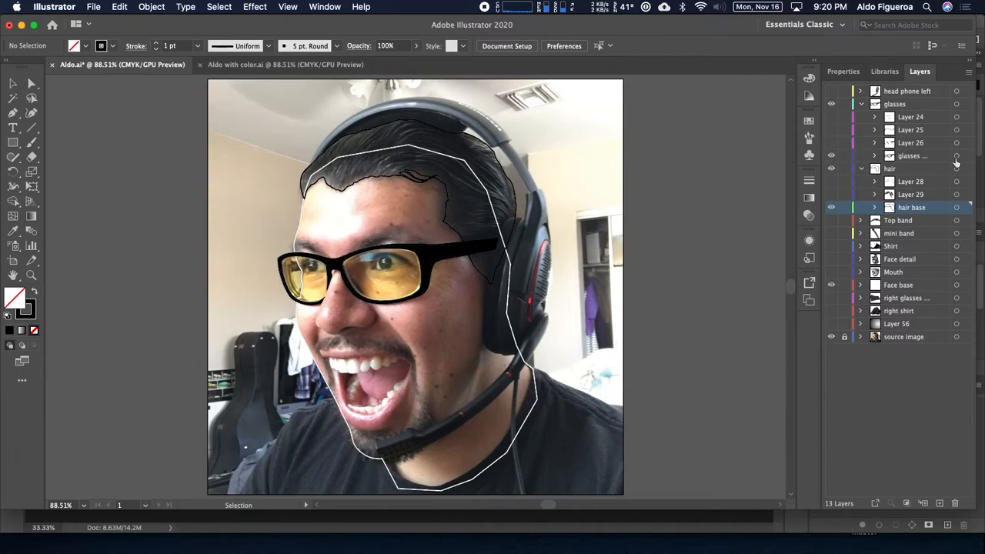
{"action": "left_click", "coordinate": [957, 156]}
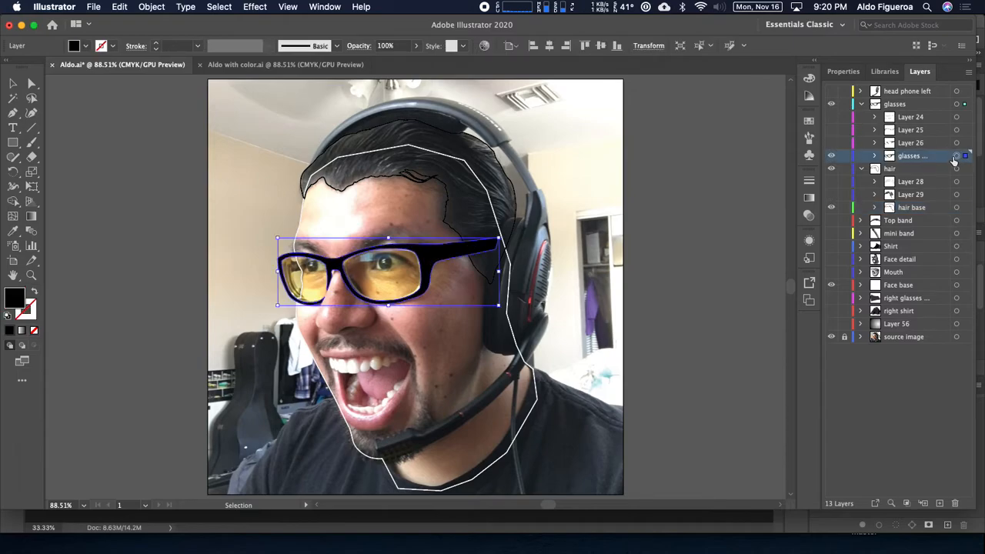
{"action": "left_click", "coordinate": [721, 169]}
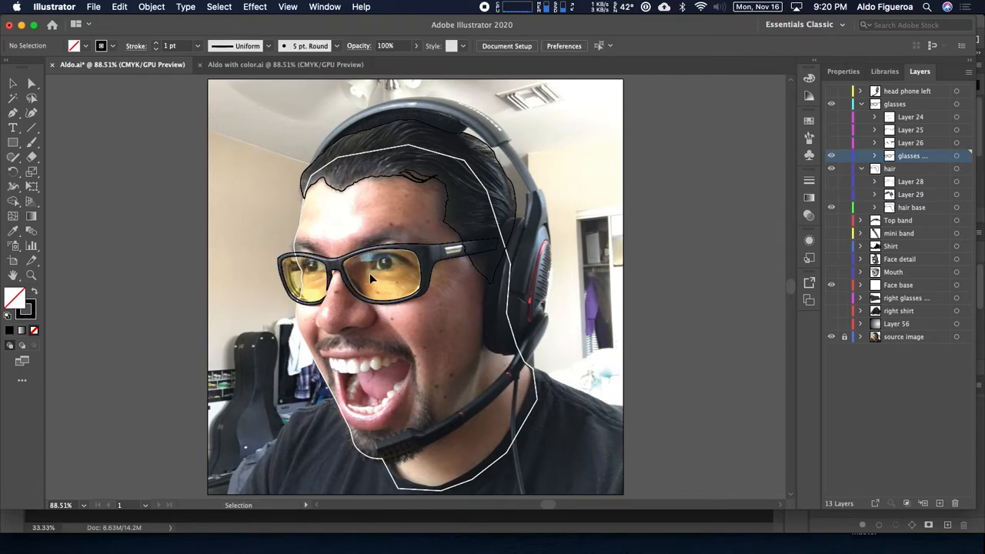
- Show the "head phone left" layer with only its left earphone base visible, swap that base's fill and stroke, and deselect it
{"action": "left_click", "coordinate": [831, 91]}
{"action": "left_click", "coordinate": [860, 91]}
{"action": "left_click", "coordinate": [832, 105]}
{"action": "left_click_drag", "start_coordinate": [832, 106], "coordinate": [831, 156]}
{"action": "left_click", "coordinate": [956, 169]}
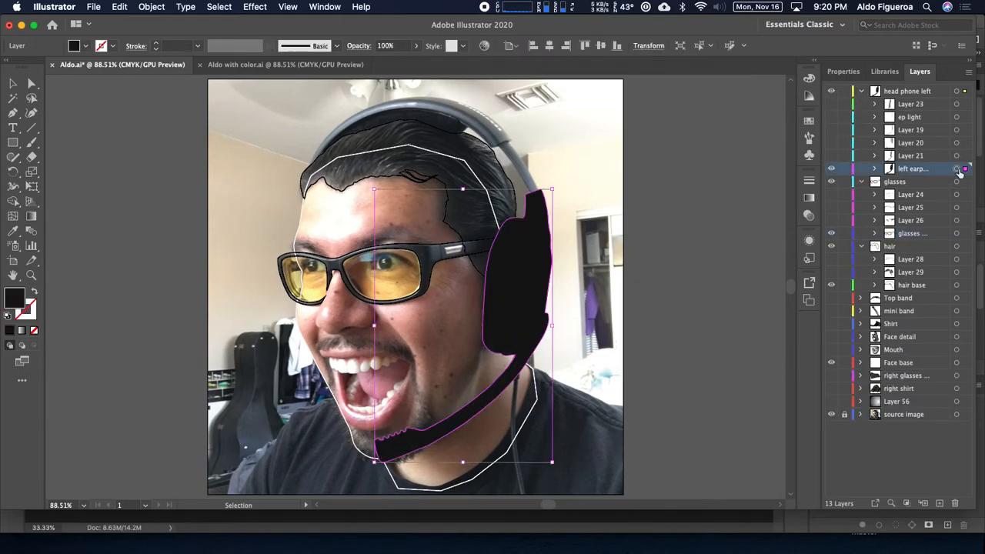
{"action": "key", "text": "shift+x"}
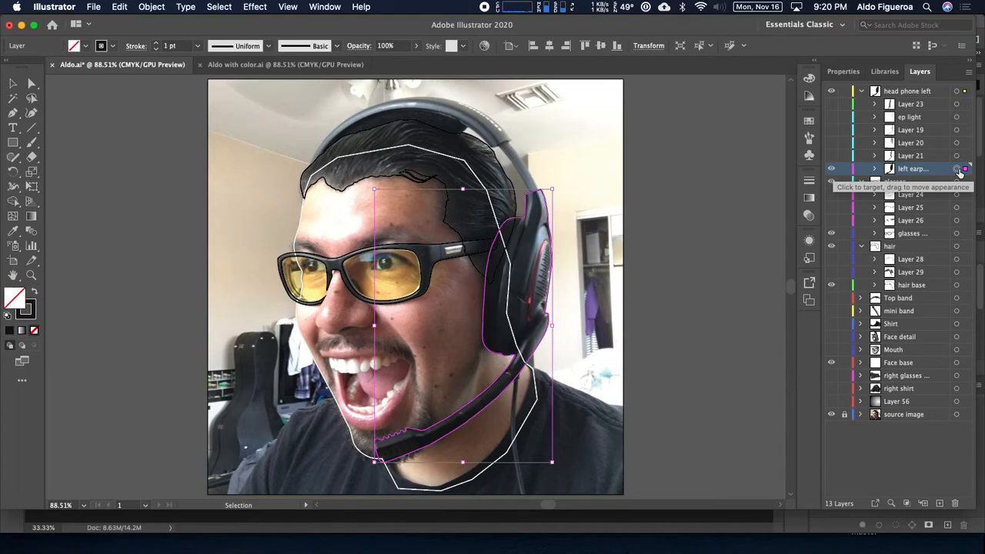
{"action": "left_click", "coordinate": [538, 296]}
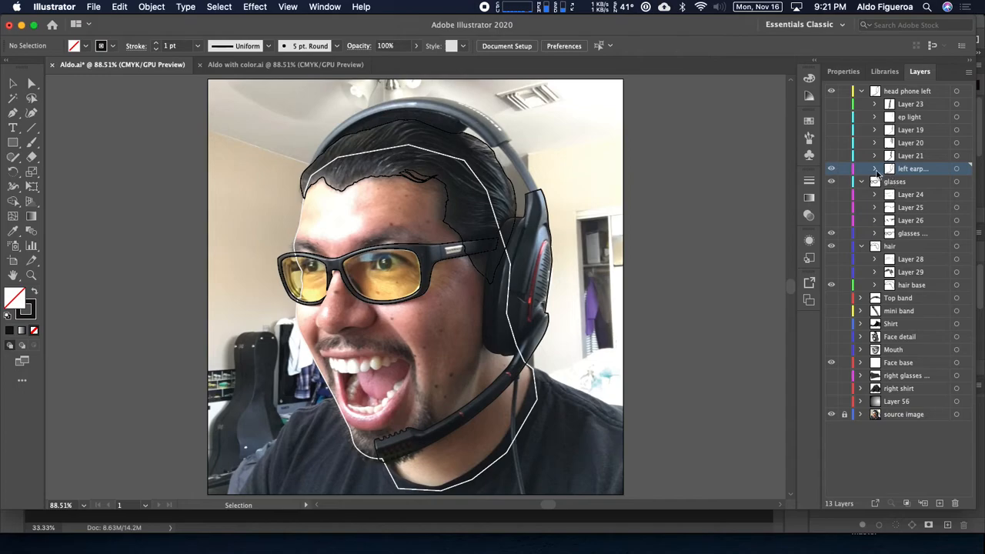
- Collapse the "head phone left", "glasses" and "hair" layers
{"action": "left_click", "coordinate": [862, 91]}
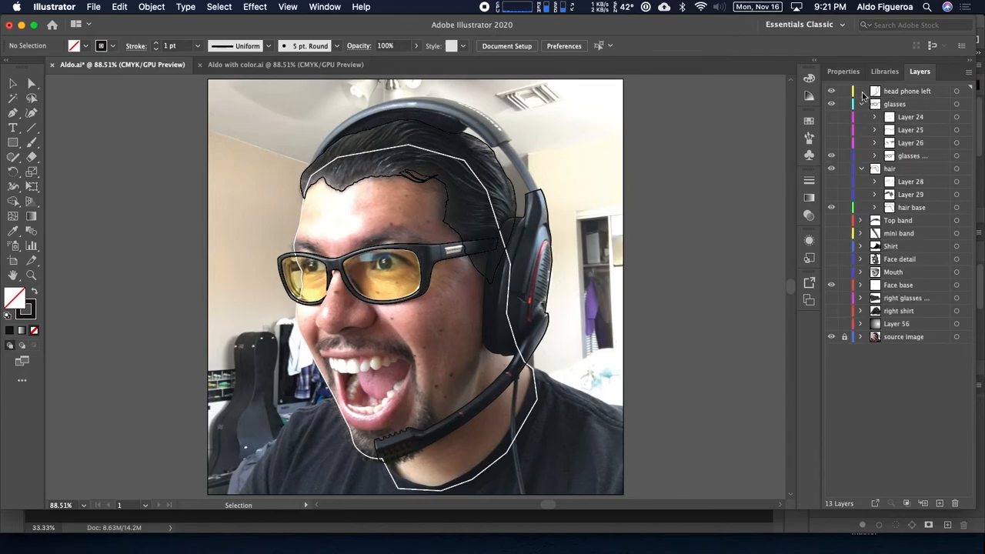
{"action": "left_click", "coordinate": [861, 104]}
{"action": "left_click", "coordinate": [862, 117]}
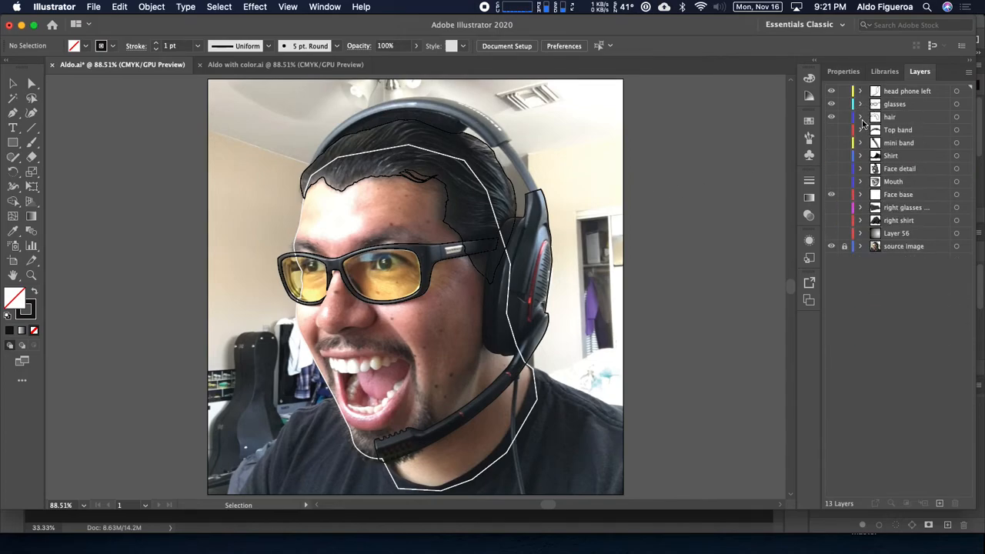
- Show and expand the "Top band" layer, leaving only Layer 15 and the large band base sublayer visible
{"action": "left_click", "coordinate": [831, 130]}
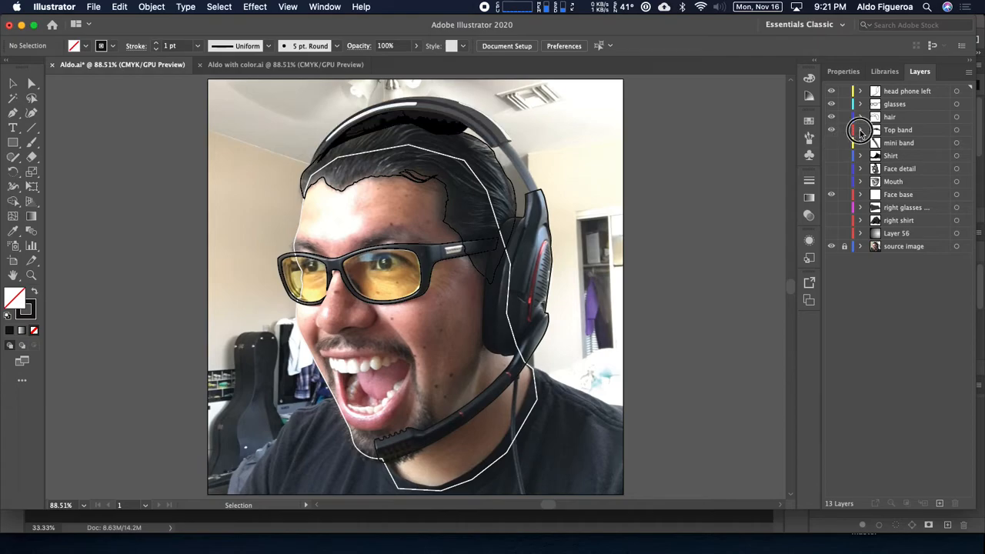
{"action": "left_click", "coordinate": [860, 130]}
{"action": "left_click_drag", "start_coordinate": [834, 155], "coordinate": [831, 181]}
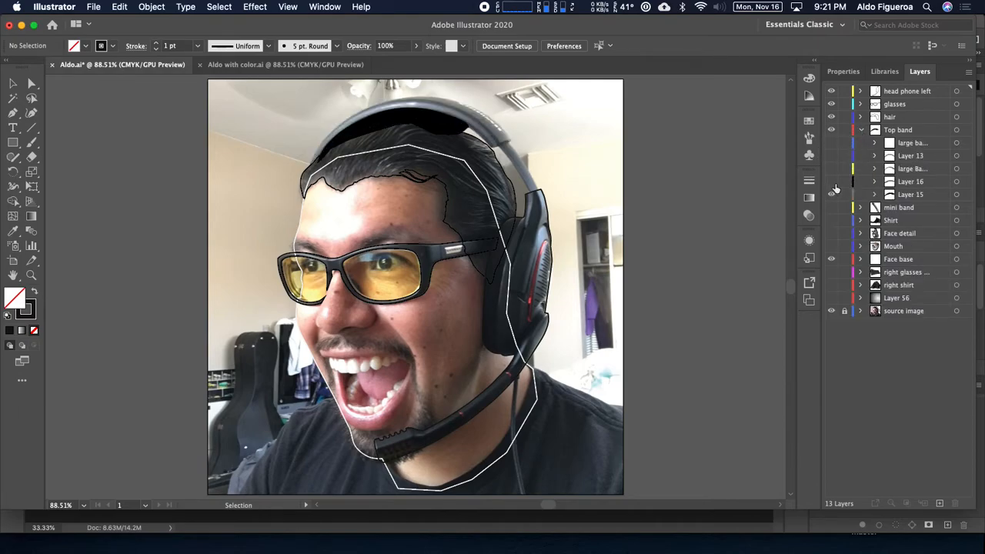
{"action": "left_click", "coordinate": [956, 195]}
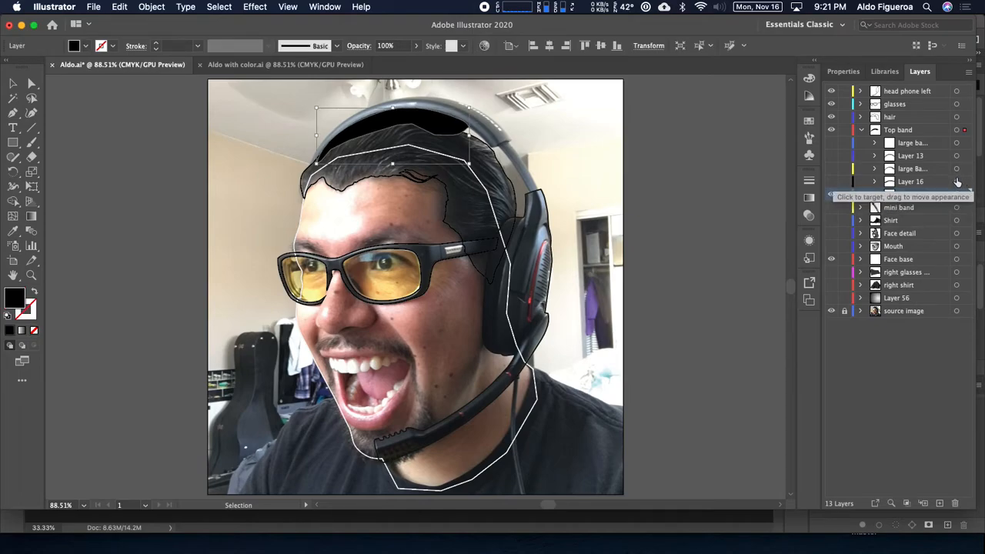
{"action": "key", "text": "super+shift+a"}
{"action": "left_click", "coordinate": [831, 181]}
{"action": "left_click", "coordinate": [831, 182]}
{"action": "left_click", "coordinate": [831, 169]}
{"action": "left_click", "coordinate": [831, 169]}
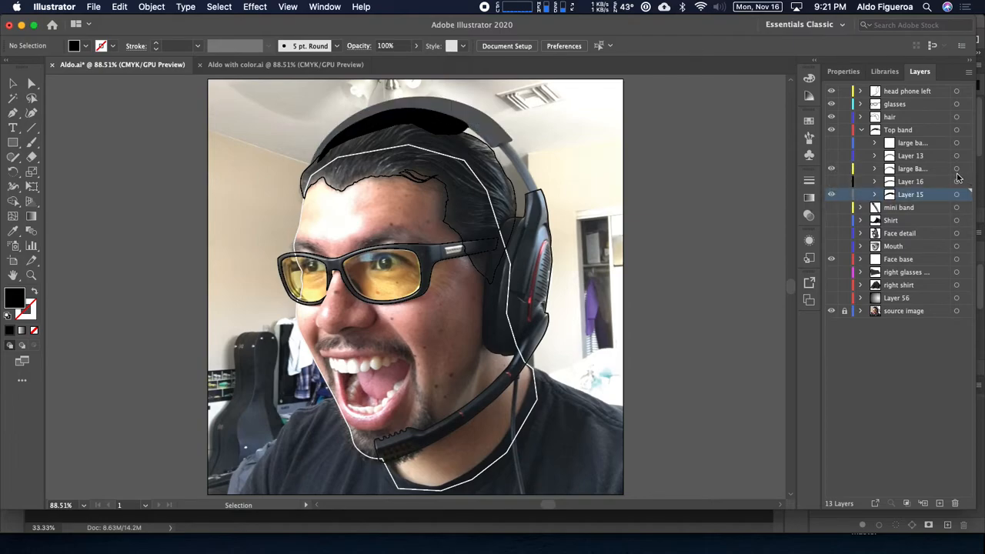
- Swap the fill and stroke of the large band base and Layer 15 artwork to turn both into outlines
{"action": "left_click", "coordinate": [956, 168]}
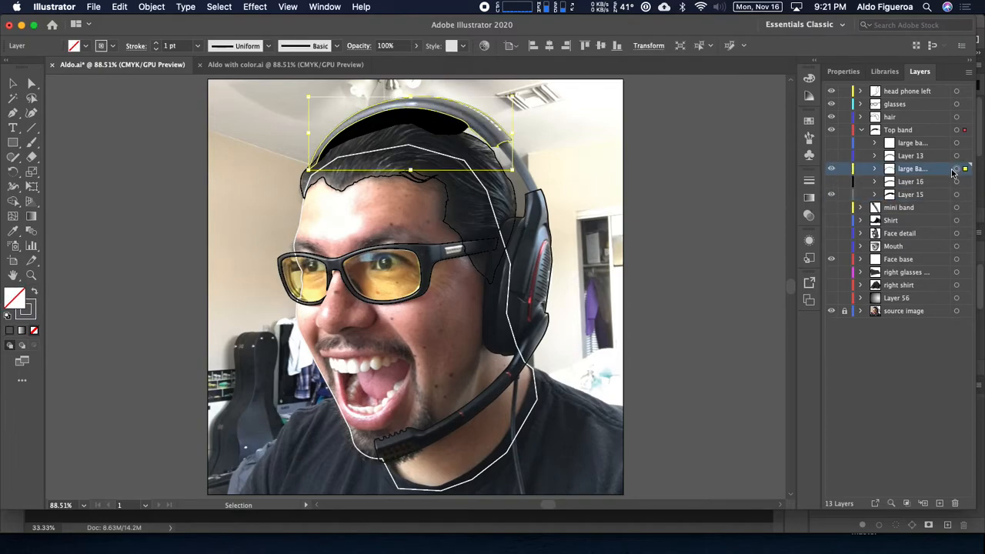
{"action": "left_click", "coordinate": [956, 195]}
{"action": "key", "text": "shift+x"}
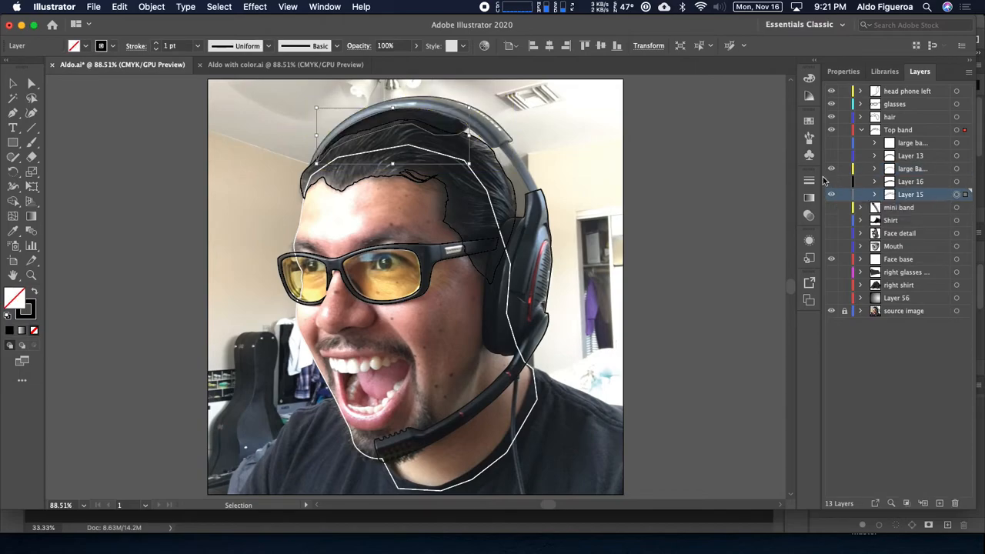
- Collapse the "Top band" layer, show and expand "mini band", and hide its loose path
{"action": "left_click", "coordinate": [860, 130]}
{"action": "left_click", "coordinate": [861, 130]}
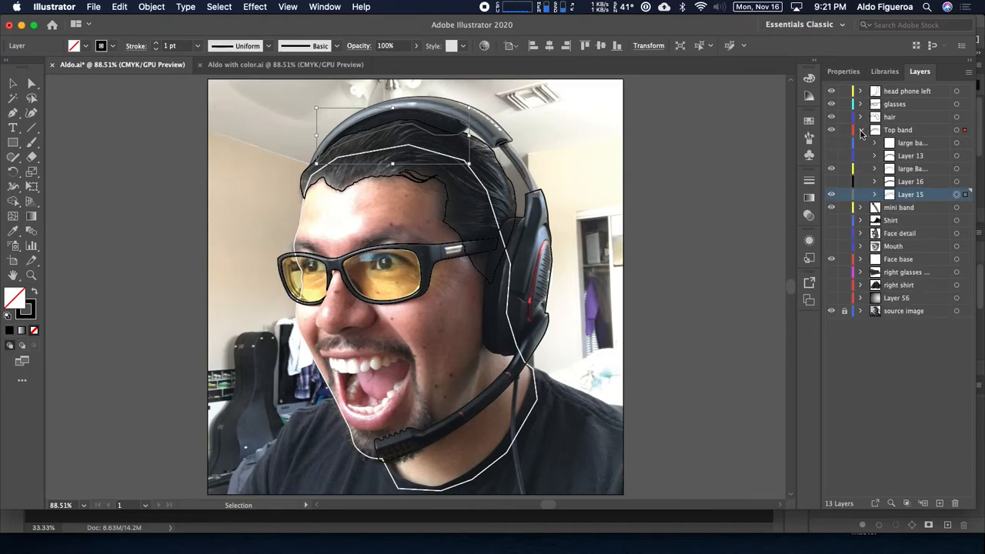
{"action": "left_click", "coordinate": [861, 130]}
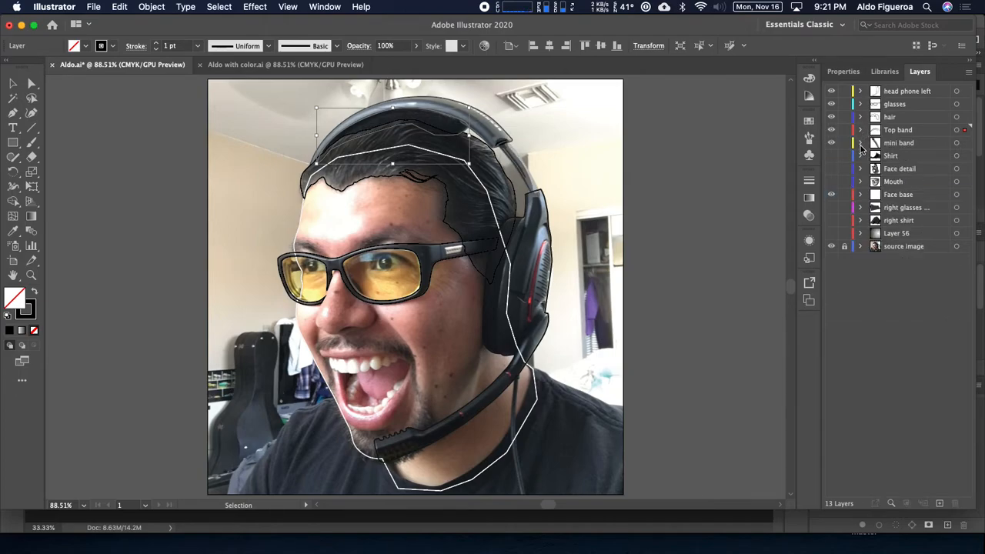
{"action": "left_click", "coordinate": [862, 144]}
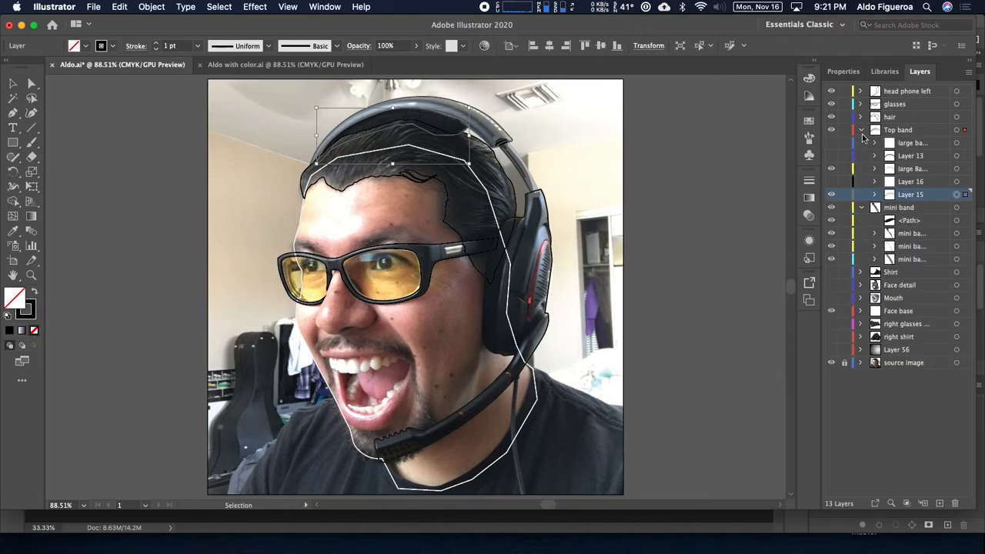
{"action": "left_click", "coordinate": [861, 131]}
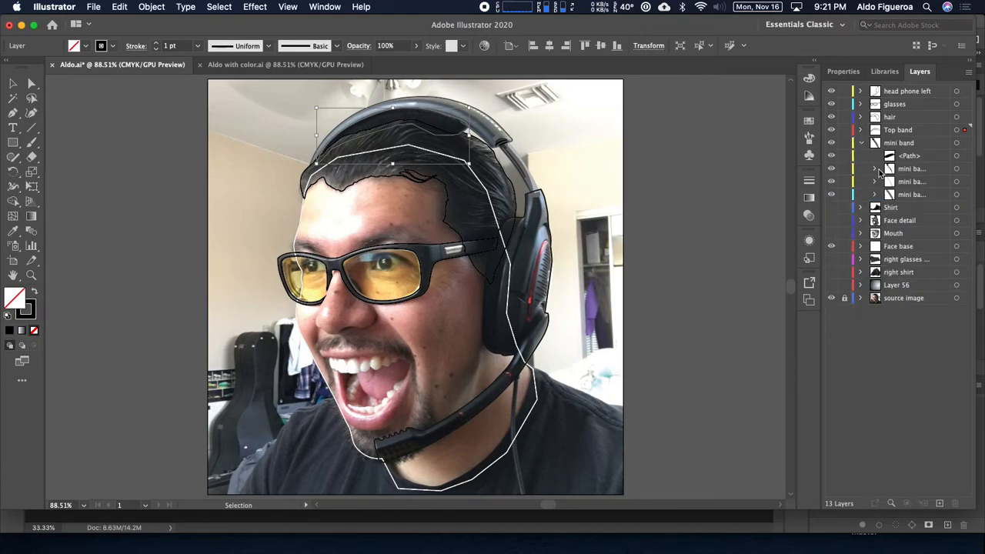
{"action": "left_click", "coordinate": [831, 158]}
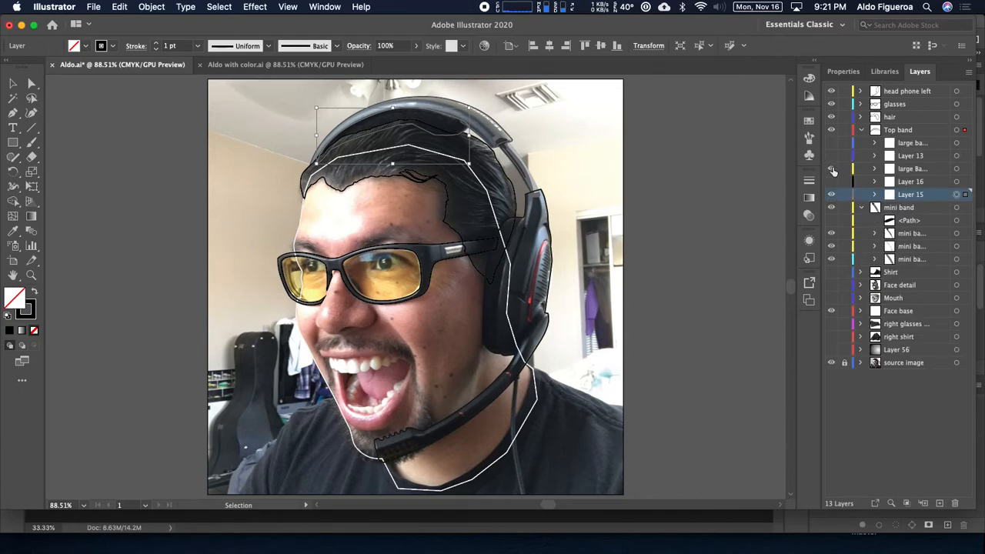
{"action": "left_click", "coordinate": [896, 221]}
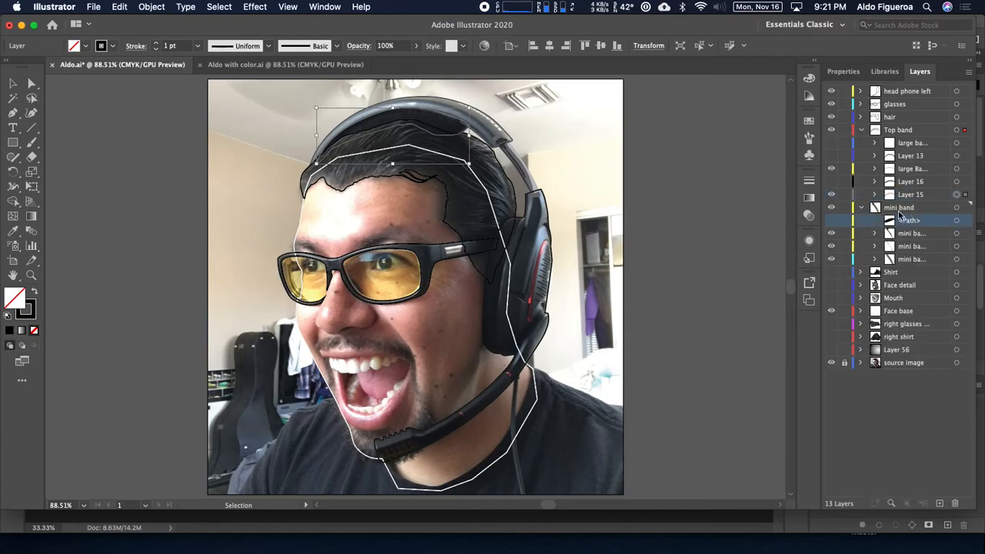
{"action": "left_click", "coordinate": [862, 132]}
- Hide the upper two "mini band" sublayers and swap the fill and stroke of the lowest one's artwork
{"action": "left_click", "coordinate": [956, 182]}
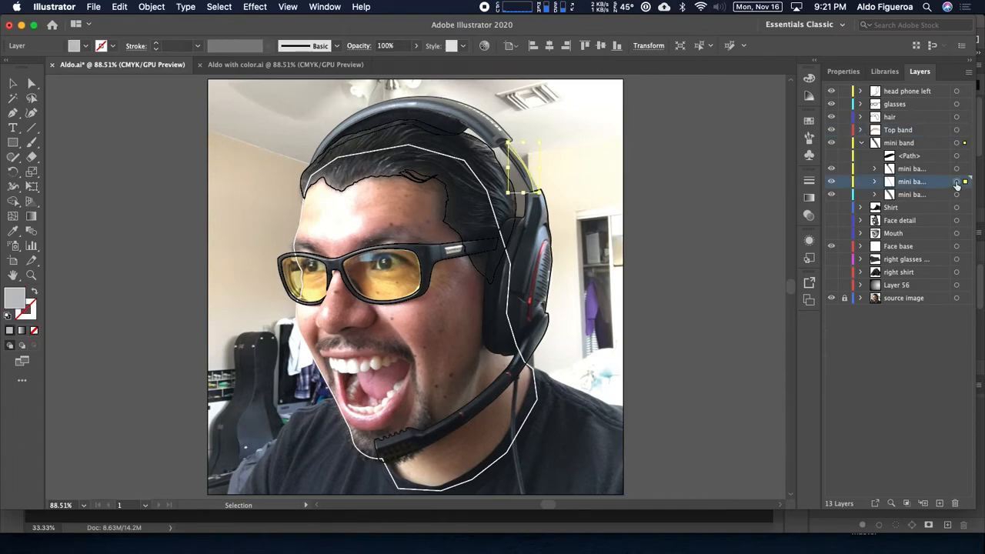
{"action": "left_click", "coordinate": [831, 181]}
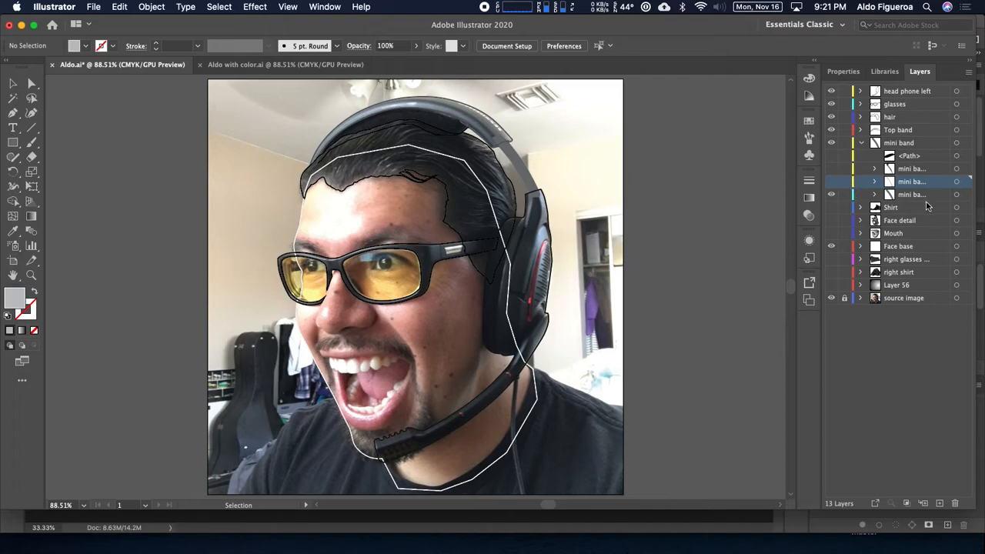
{"action": "left_click", "coordinate": [956, 195]}
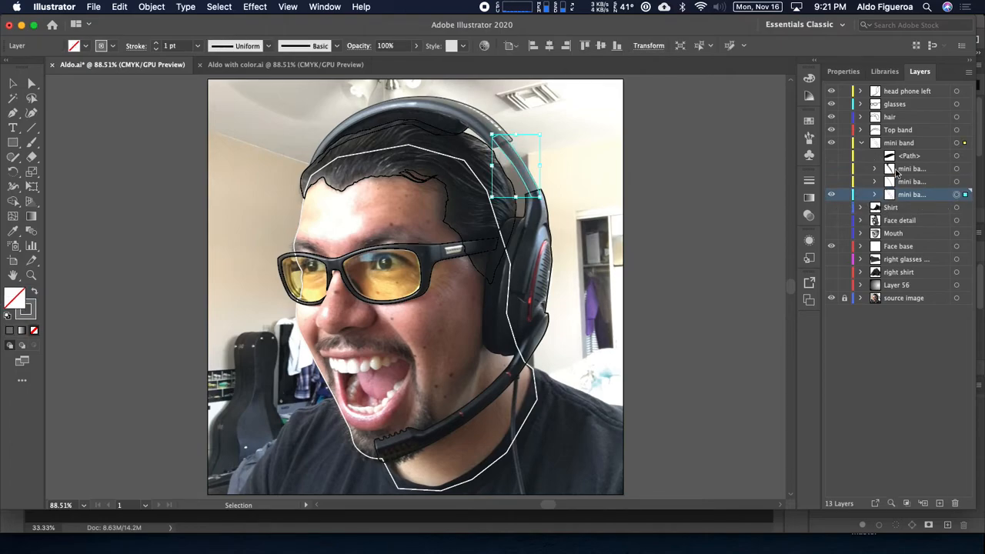
- Show and expand the "Shirt" layer, hide its upper two sublayers, and swap the left shirt base's fill and stroke
{"action": "left_click", "coordinate": [831, 207]}
{"action": "left_click", "coordinate": [859, 208]}
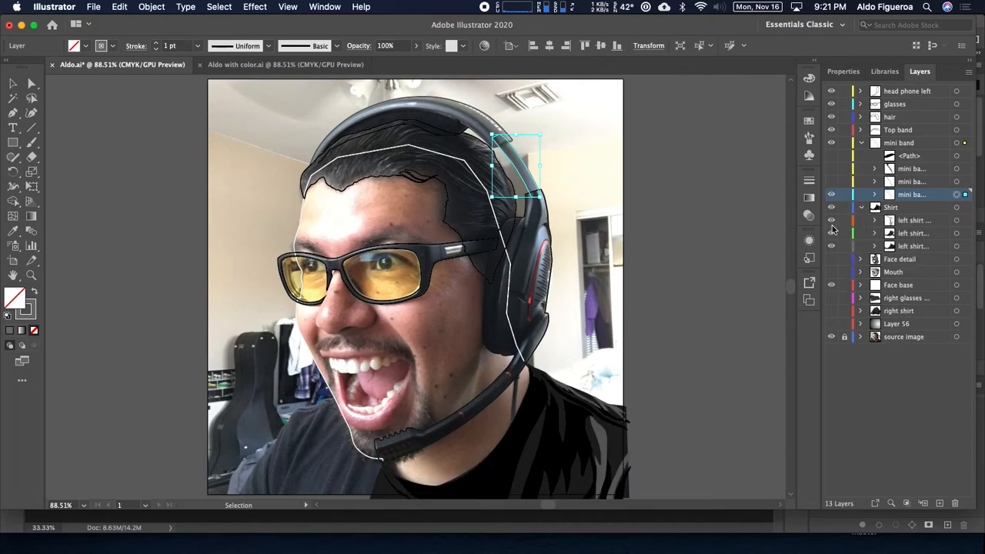
{"action": "left_click", "coordinate": [831, 233]}
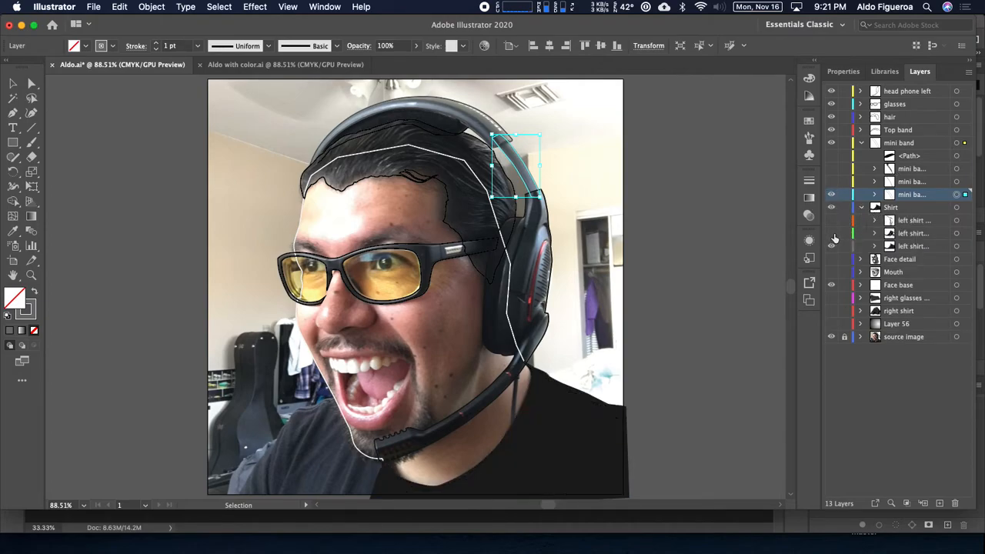
{"action": "left_click", "coordinate": [956, 246]}
{"action": "key", "text": "shift+x"}
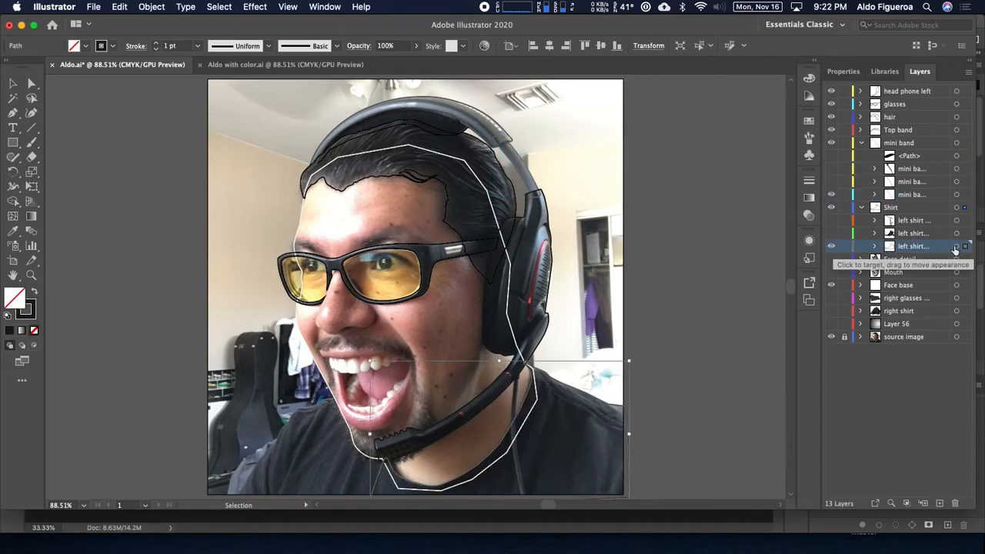
- Show and expand the right glasses layer and swap the fill and stroke of its path to outline it
{"action": "left_click", "coordinate": [860, 298]}
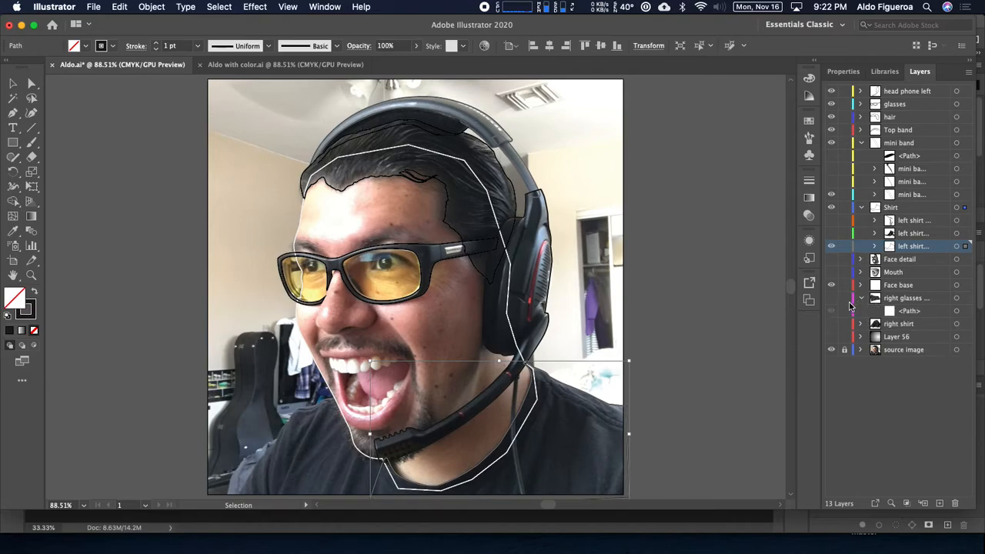
{"action": "left_click", "coordinate": [831, 298]}
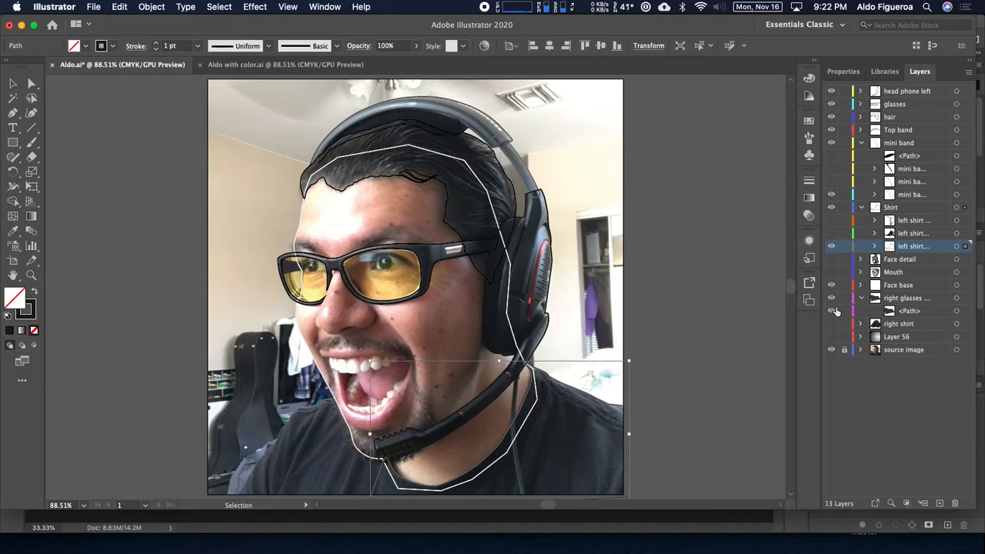
{"action": "left_click", "coordinate": [957, 312]}
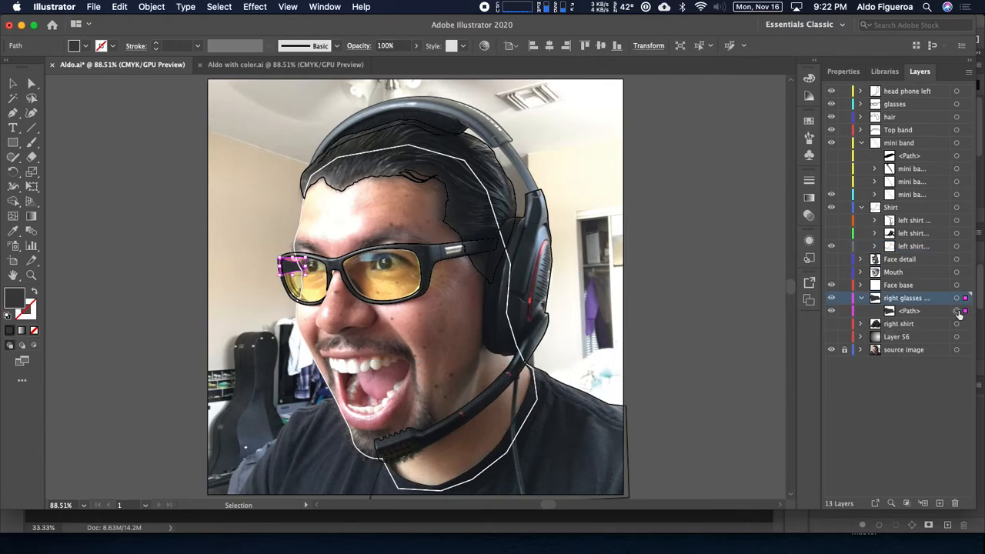
- Show and expand the "right shirt" layer, hide its upper two sublayers, and swap the base shape's fill and stroke
{"action": "left_click", "coordinate": [860, 324]}
{"action": "left_click", "coordinate": [832, 324]}
{"action": "left_click", "coordinate": [831, 337]}
{"action": "left_click", "coordinate": [832, 350]}
{"action": "left_click", "coordinate": [956, 363]}
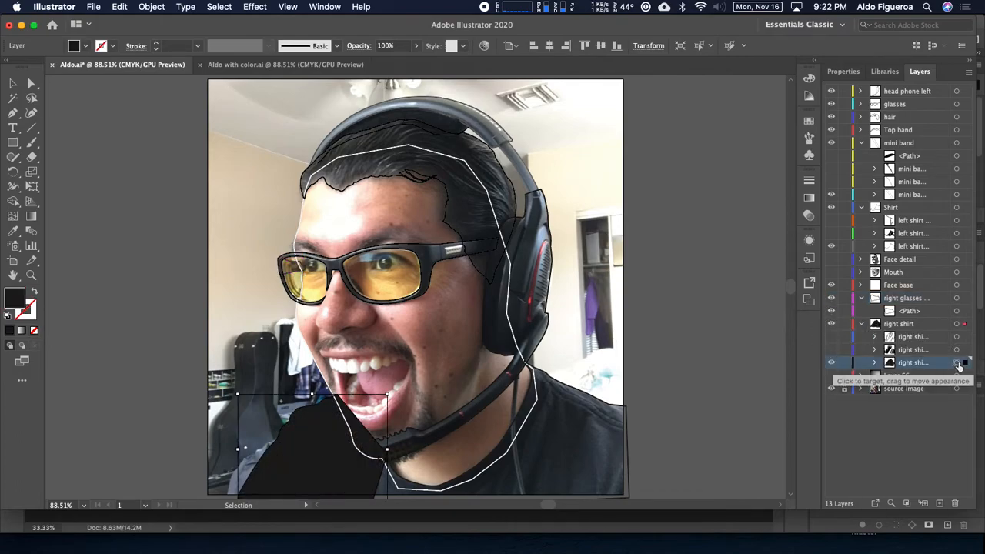
- Hide the source image to view the base outlines alone, select the "Face base" path, and show the photo again
{"action": "left_click", "coordinate": [832, 389]}
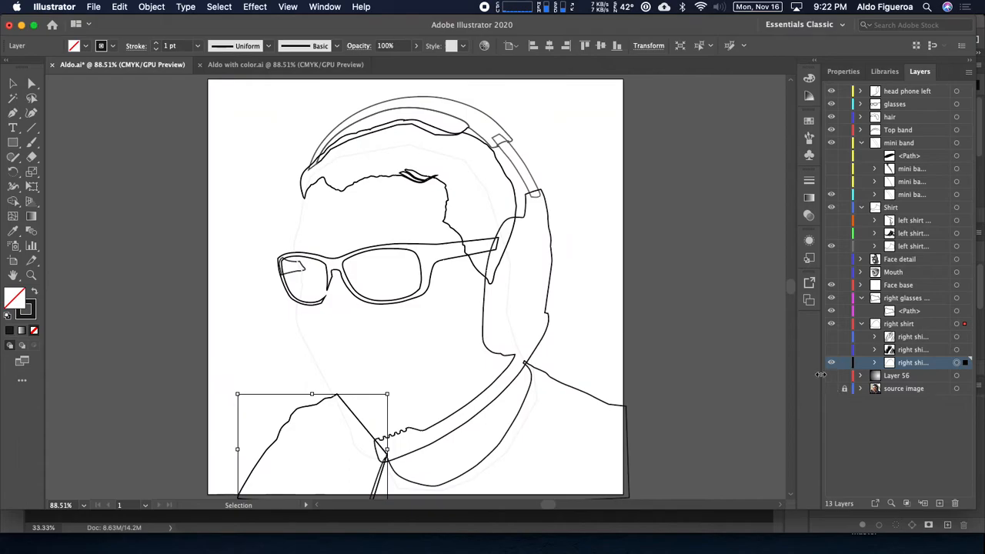
{"action": "left_click", "coordinate": [510, 284]}
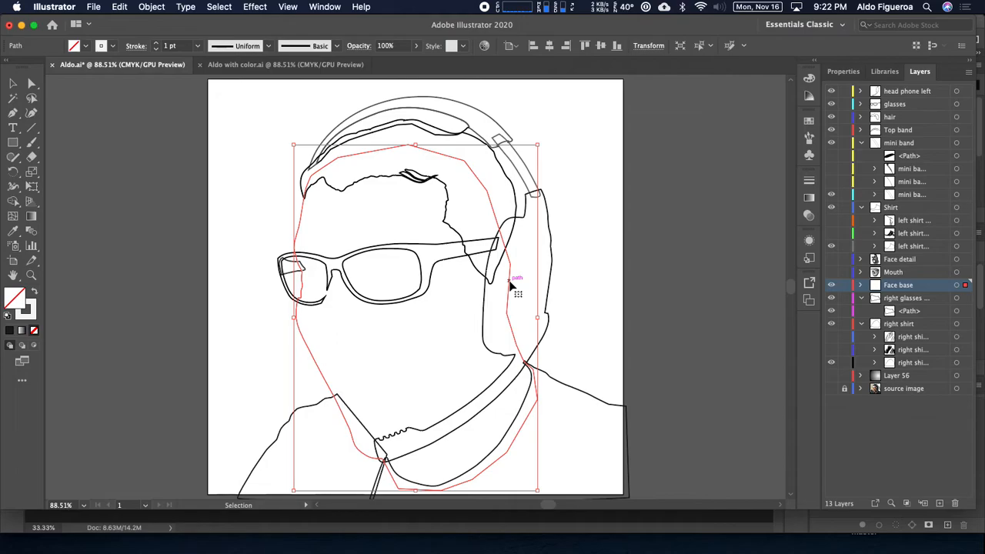
{"action": "left_click", "coordinate": [831, 389]}
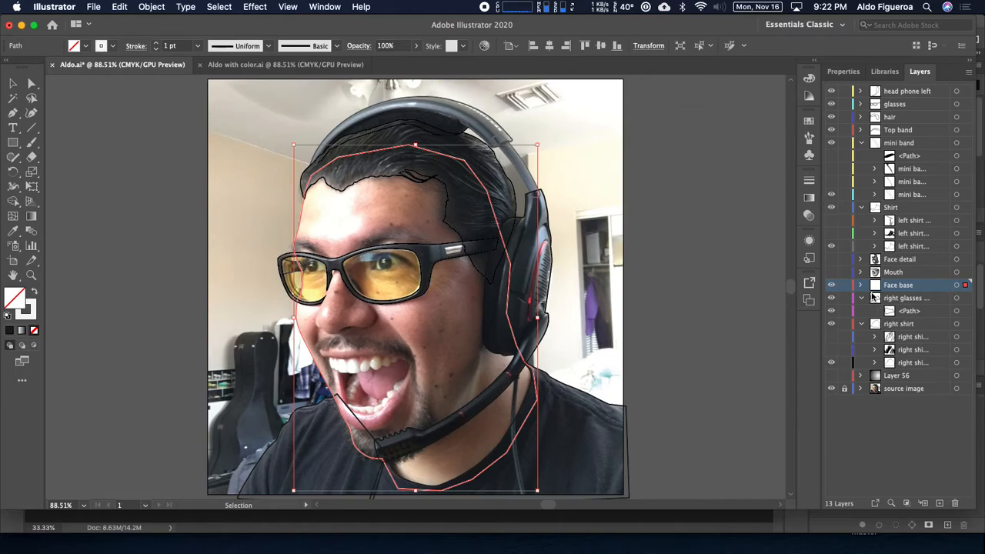
- Show and expand the "Face detail" layer, and hide Layers 35 to 49 to leave only "darks" visible
{"action": "left_click", "coordinate": [860, 259]}
{"action": "left_click", "coordinate": [830, 259]}
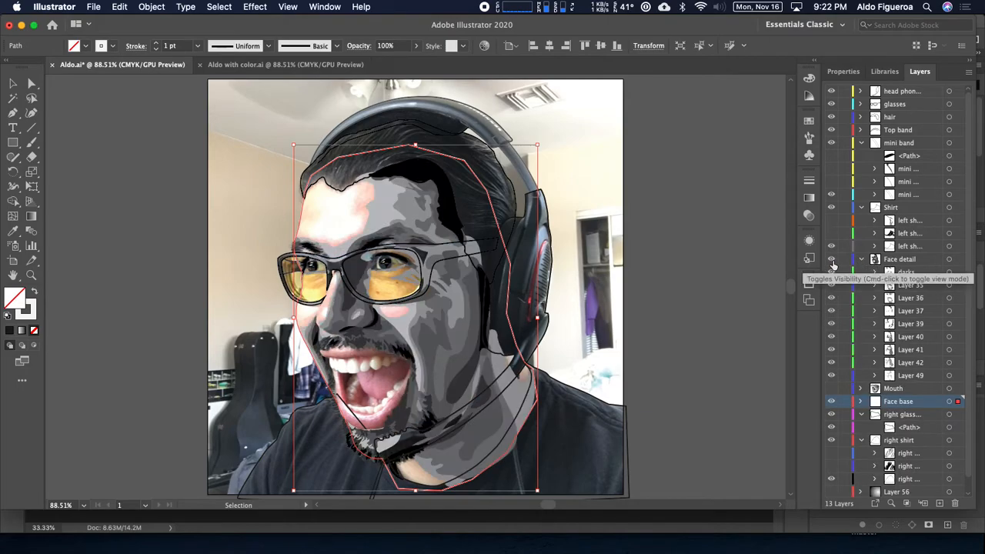
{"action": "left_click_drag", "start_coordinate": [830, 285], "coordinate": [830, 365]}
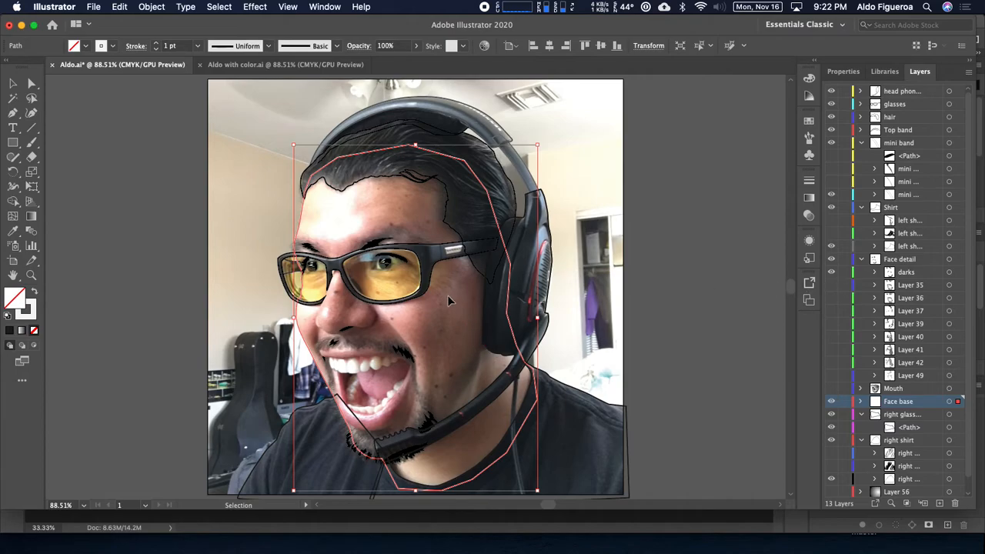
- Switch to Photoshop, turn on the Levels, Brightness/Contrast and Black & White adjustment layers over the portrait photo, and save the file
{"action": "key", "text": "a"}
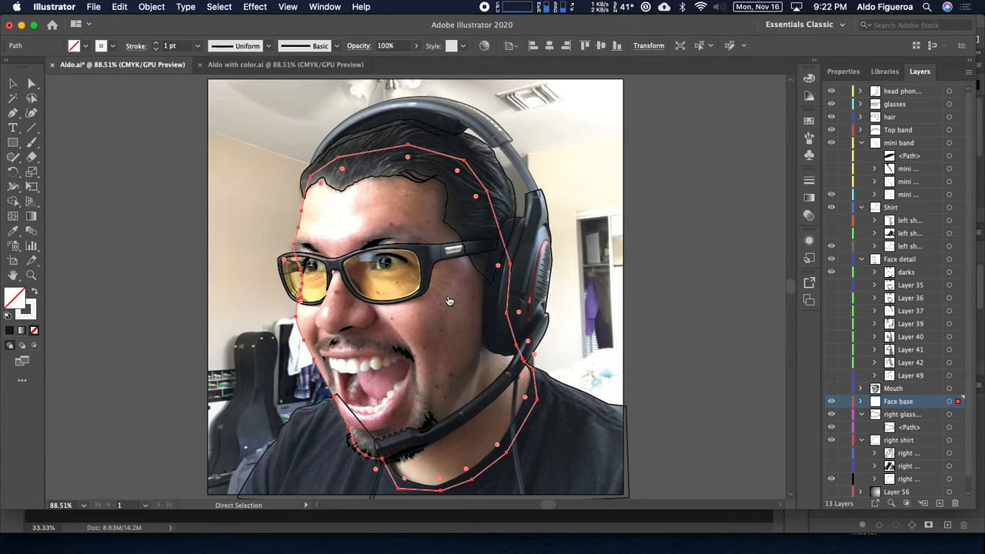
{"action": "key", "text": "super+Tab"}
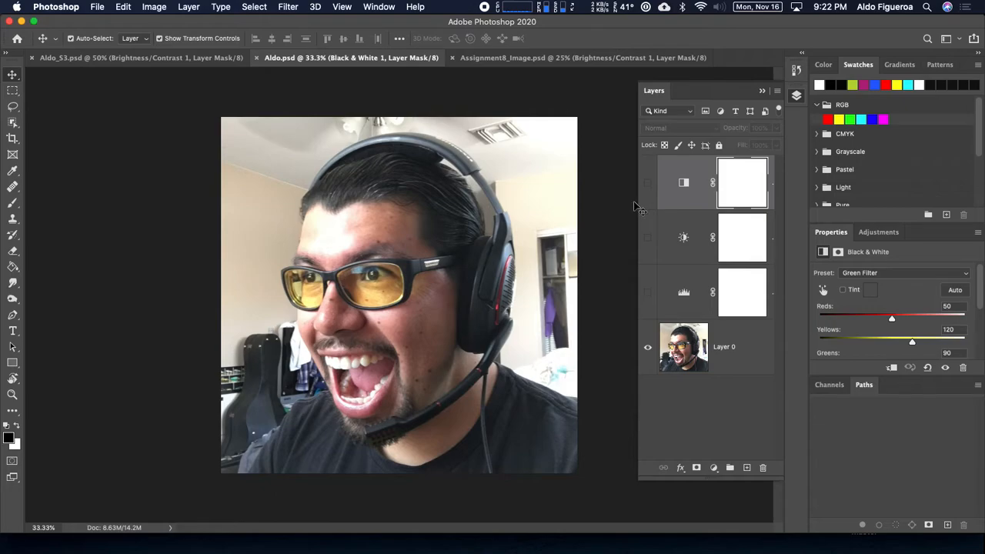
{"action": "left_click", "coordinate": [647, 291]}
{"action": "left_click", "coordinate": [647, 238]}
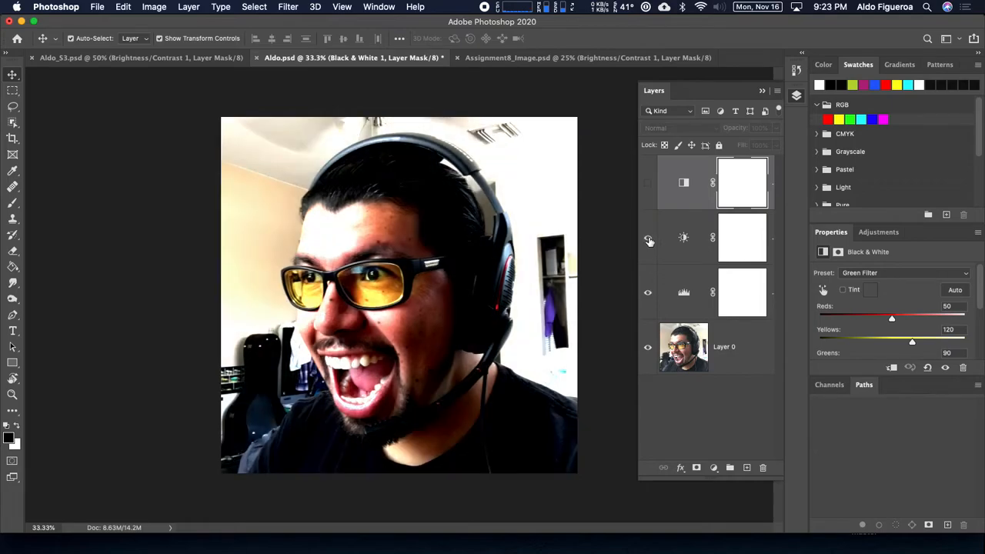
{"action": "left_click", "coordinate": [648, 183]}
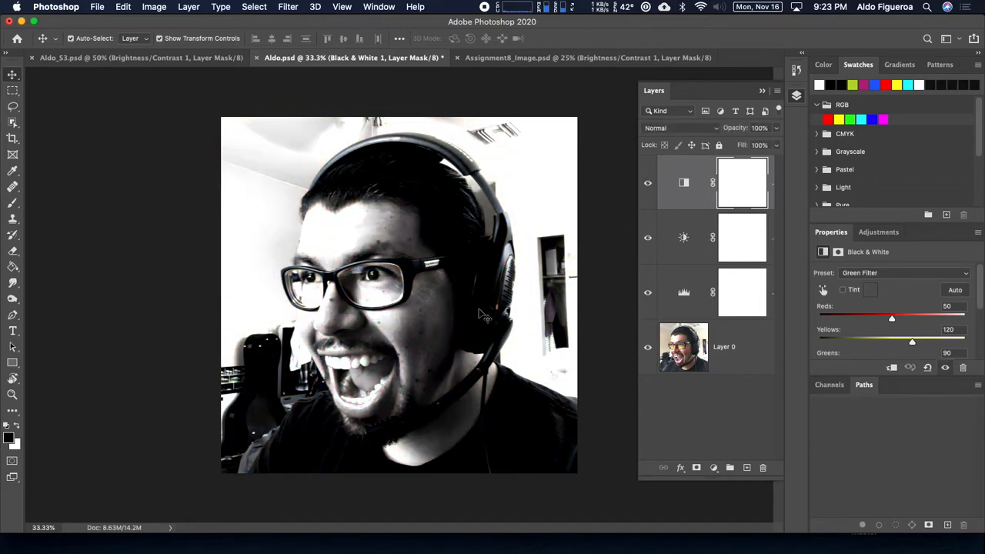
{"action": "key", "text": "super+s"}
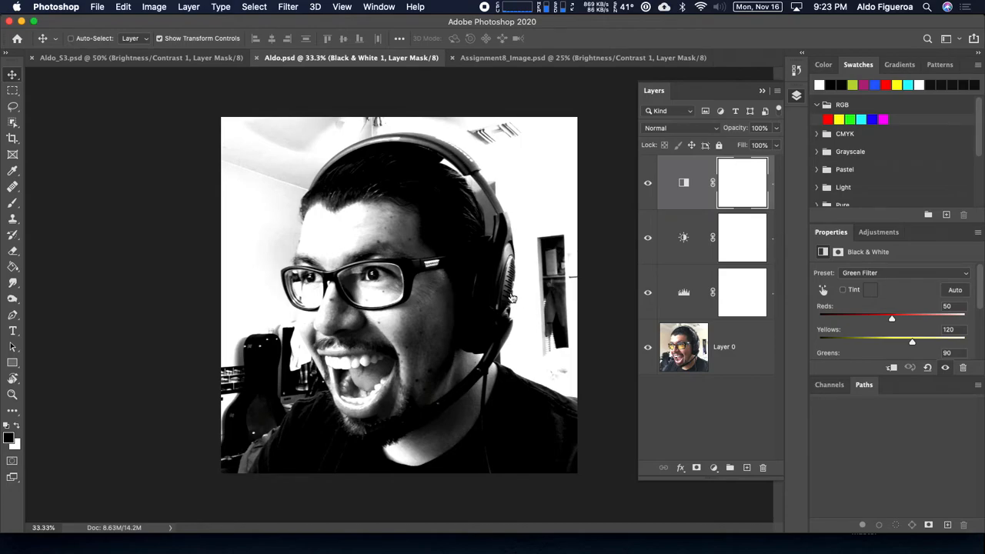
- Switch back to Illustrator and update the modified linked source image
{"action": "key", "text": "super+Tab"}
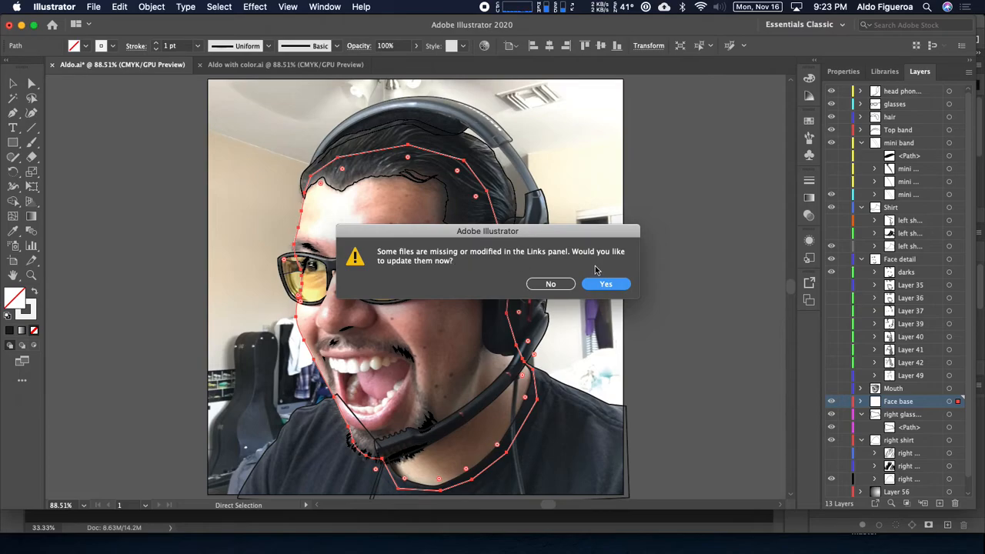
{"action": "left_click", "coordinate": [607, 284]}
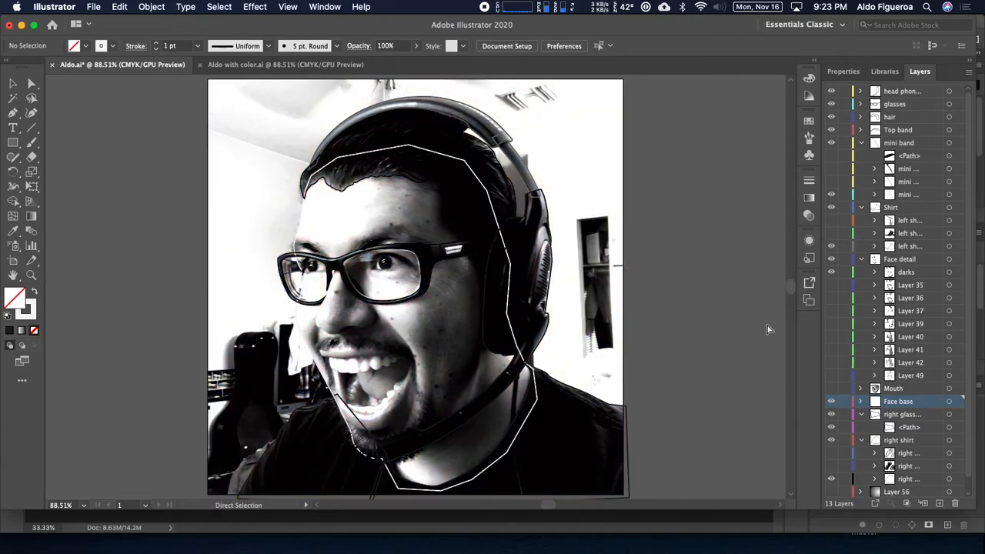
{"action": "key", "text": "super+="}
{"action": "key", "text": "super+="}
{"action": "left_click_drag", "start_coordinate": [538, 324], "coordinate": [581, 281]}
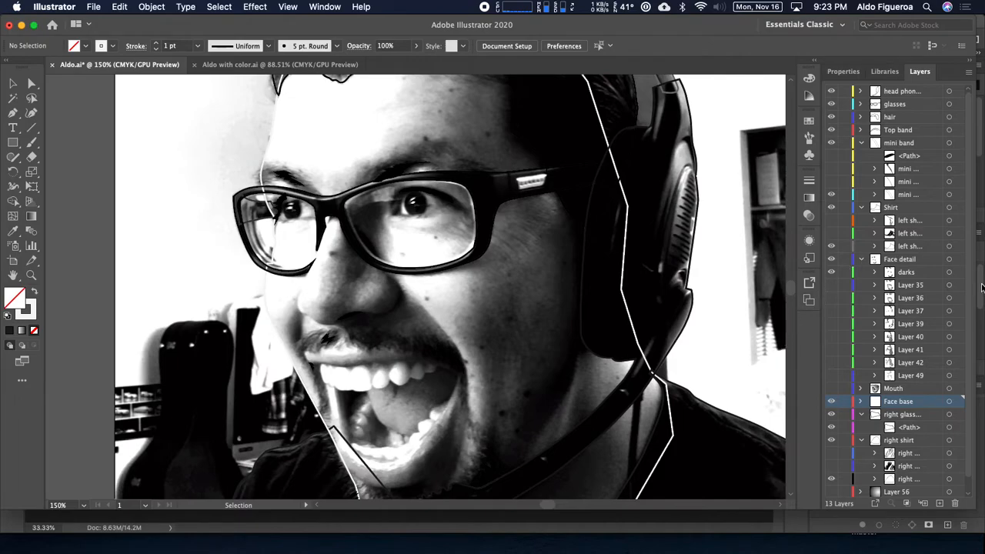
- Fill all artwork on the "darks" layer with CMYK Red, and collapse the Shirt and "mini band" layers
{"action": "left_click", "coordinate": [950, 272]}
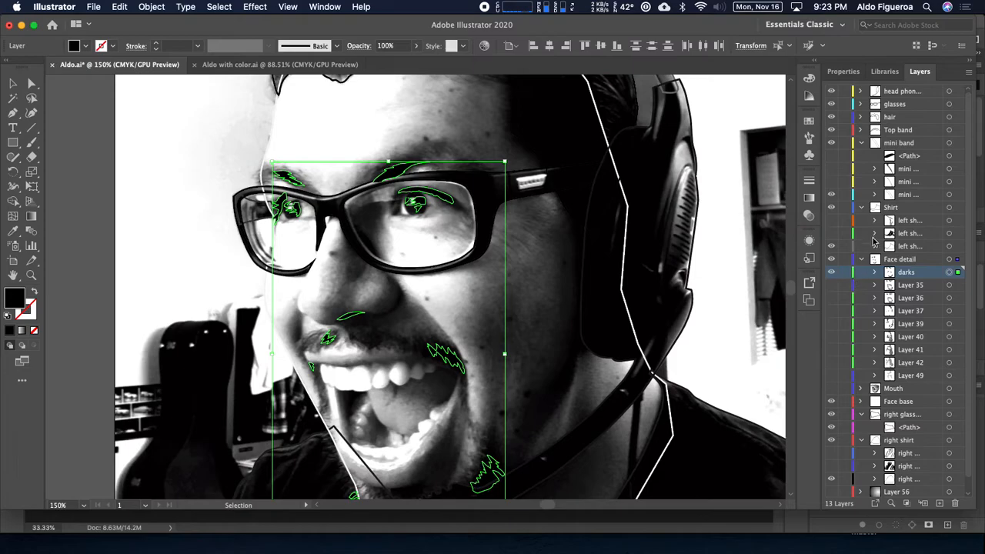
{"action": "left_click", "coordinate": [861, 207]}
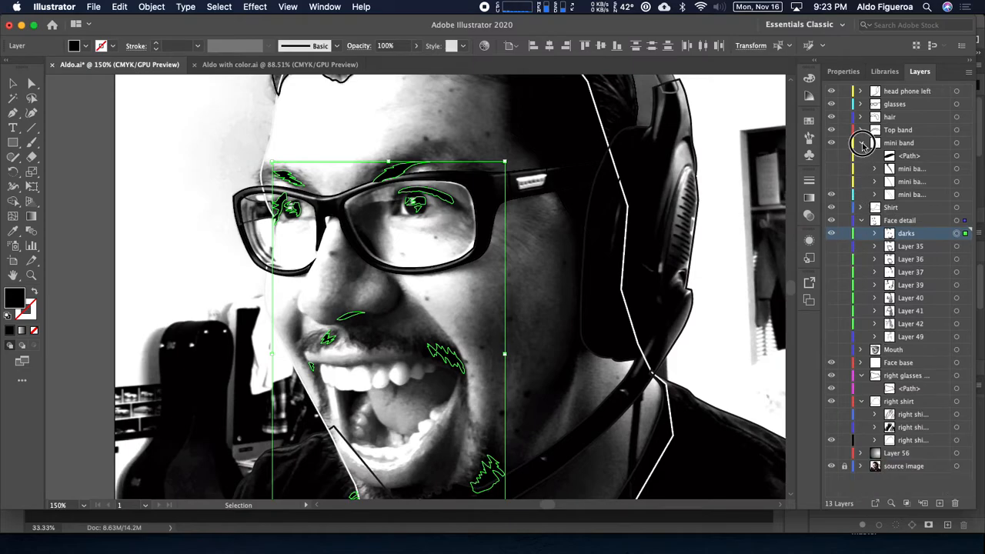
{"action": "left_click", "coordinate": [861, 143]}
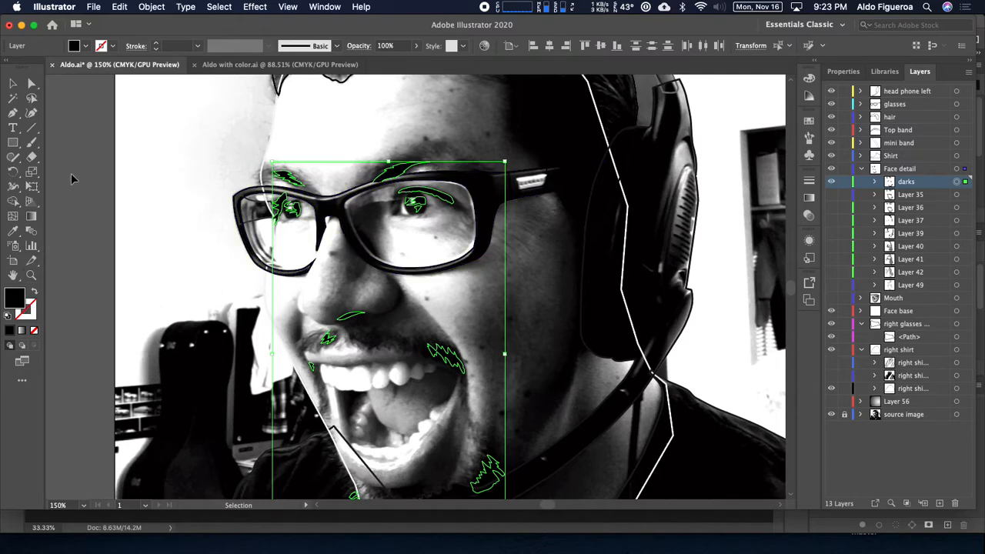
{"action": "left_click", "coordinate": [85, 46]}
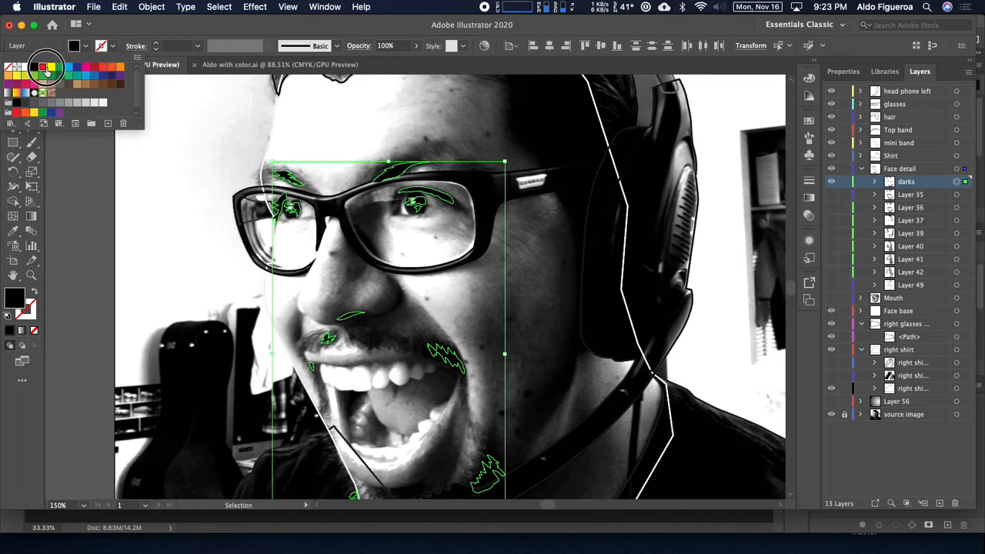
{"action": "left_click", "coordinate": [42, 67]}
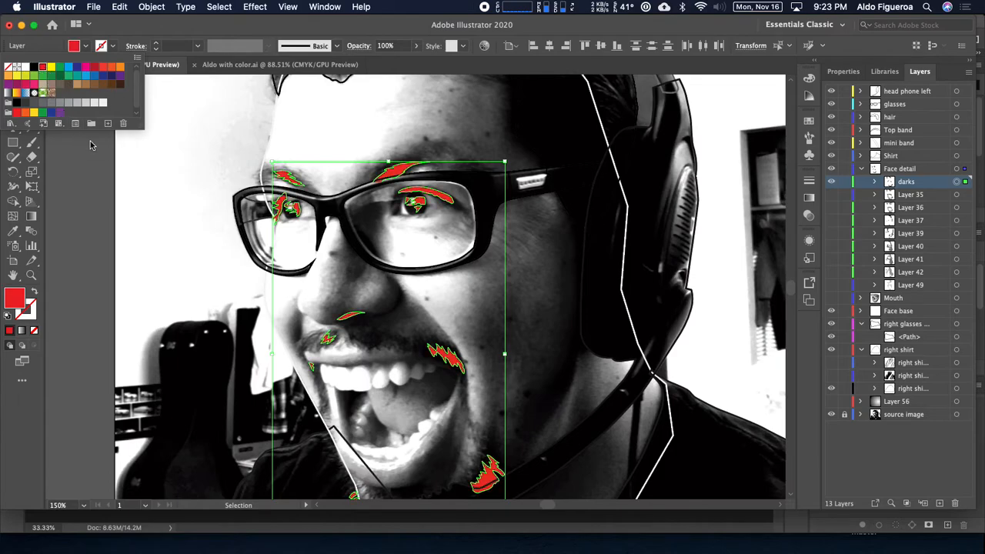
{"action": "left_click", "coordinate": [90, 145]}
{"action": "left_click", "coordinate": [147, 193]}
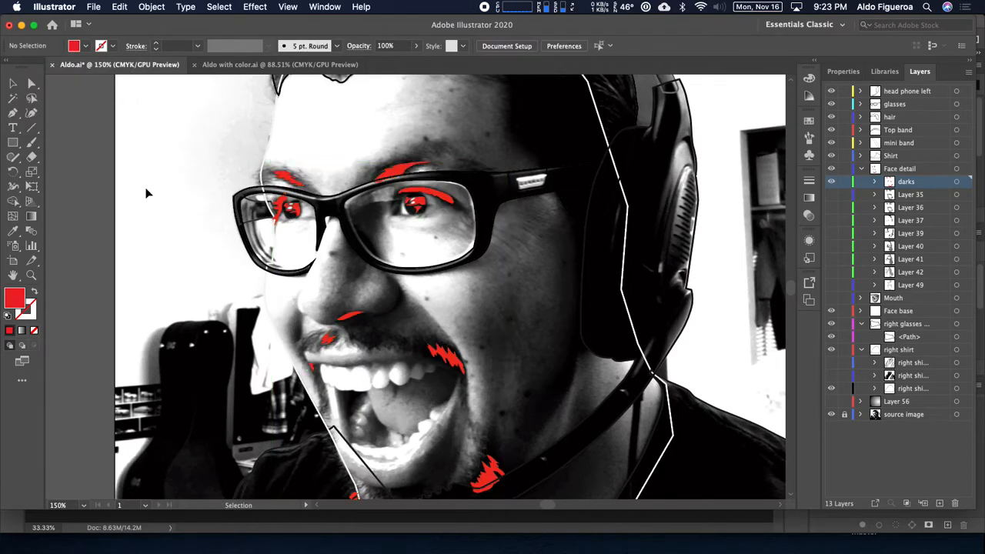
- Toggle the "darks" layer off and on repeatedly to compare its red shapes with the photo's darkest areas, and briefly toggle Layer 35
{"action": "left_click", "coordinate": [833, 186]}
{"action": "left_click", "coordinate": [832, 187]}
{"action": "left_click", "coordinate": [832, 186]}
{"action": "left_click", "coordinate": [833, 186]}
{"action": "left_click", "coordinate": [833, 186]}
{"action": "left_click", "coordinate": [832, 186]}
{"action": "left_click", "coordinate": [832, 186]}
{"action": "left_click", "coordinate": [832, 186]}
{"action": "left_click", "coordinate": [832, 186]}
{"action": "left_click", "coordinate": [832, 186]}
{"action": "left_click", "coordinate": [830, 183]}
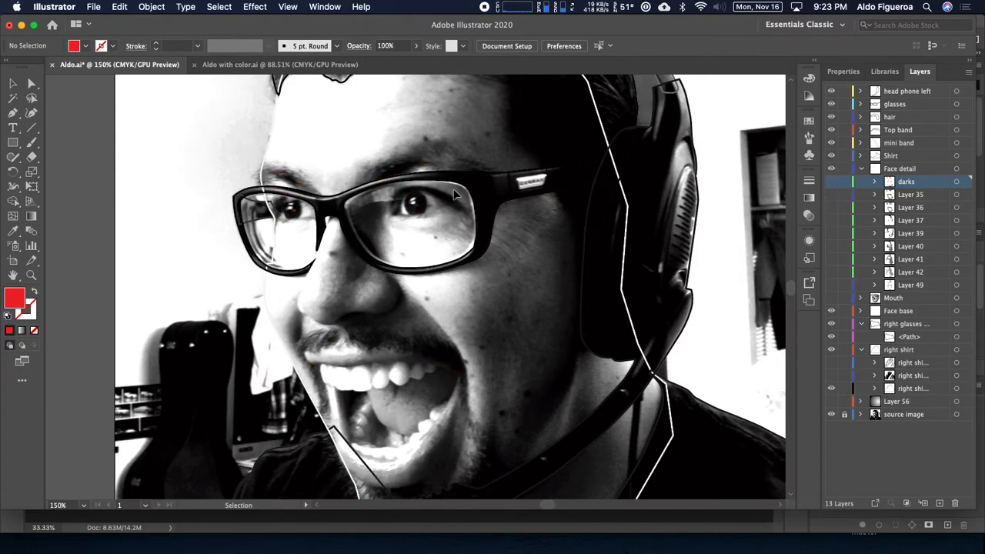
{"action": "left_click", "coordinate": [831, 182]}
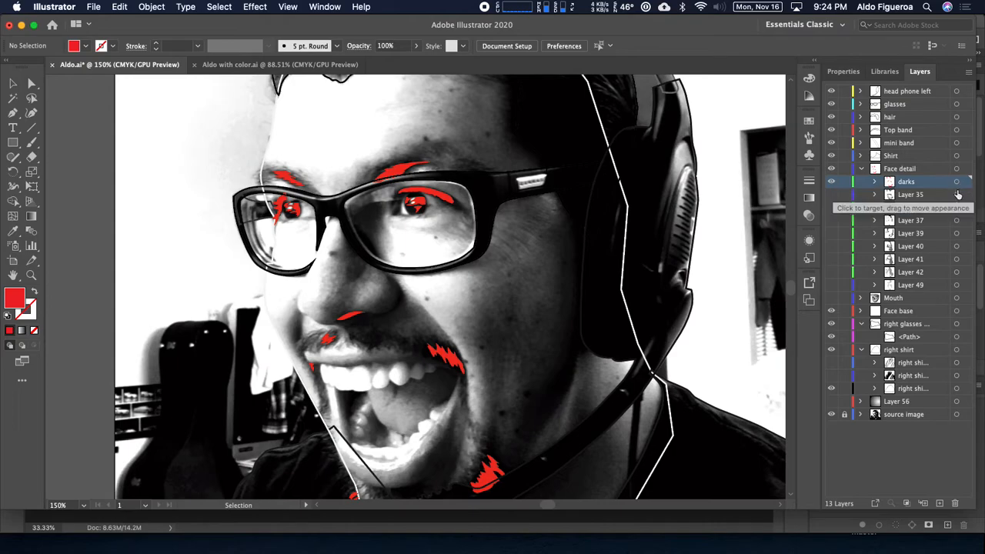
{"action": "left_click", "coordinate": [831, 197]}
{"action": "left_click", "coordinate": [829, 197]}
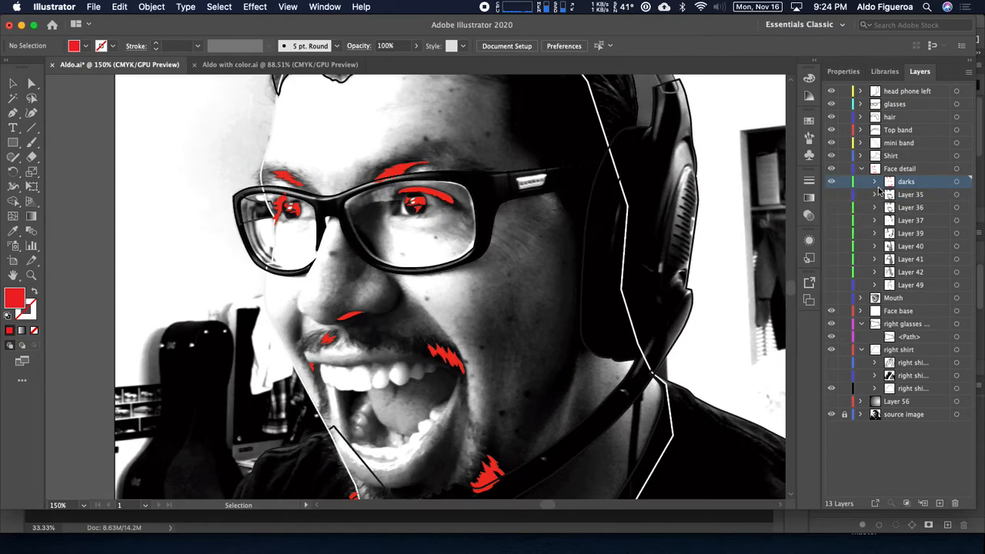
- Set the fill of all "darks" artwork to the dark gray swatch C=0 M=0 Y=0 K=90 and deselect it
{"action": "left_click", "coordinate": [955, 182]}
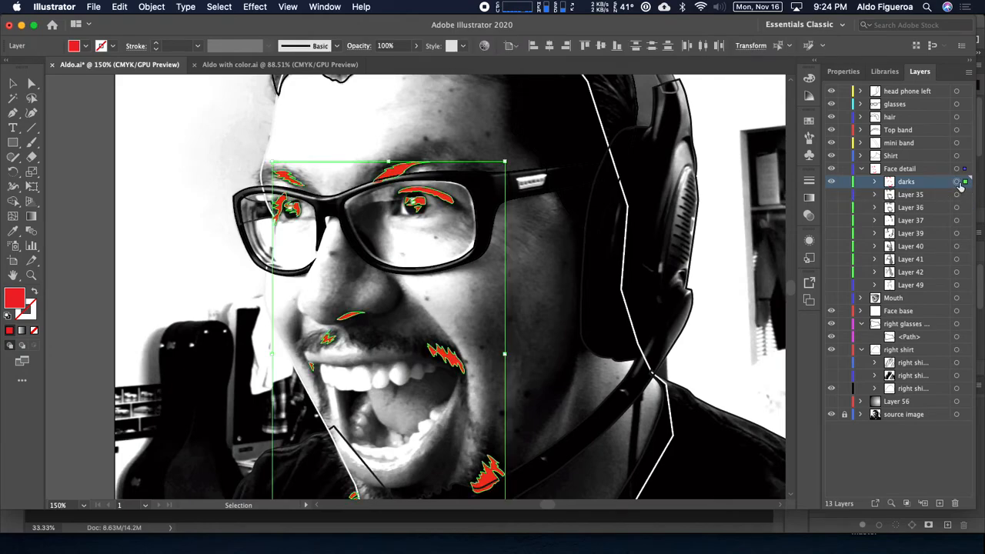
{"action": "left_click", "coordinate": [87, 47]}
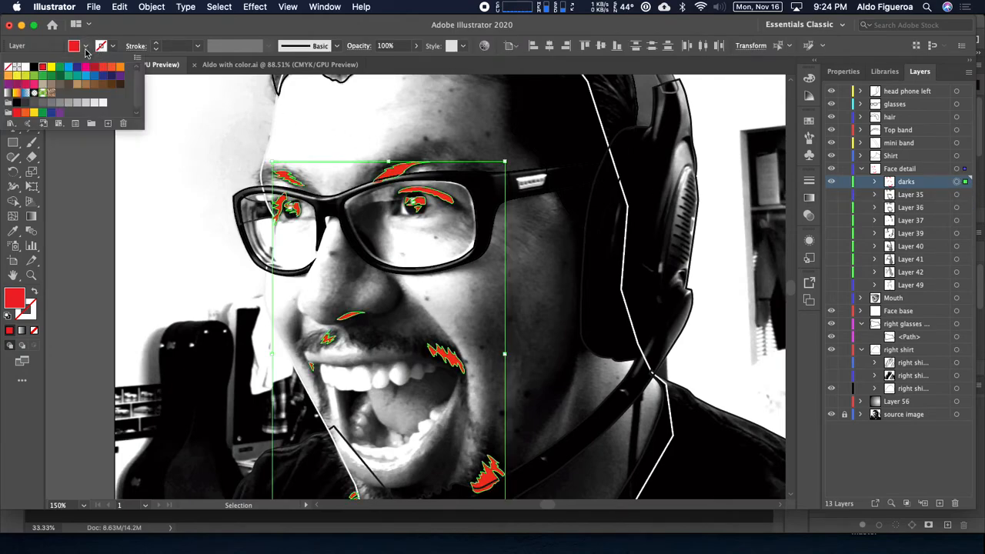
{"action": "left_click", "coordinate": [25, 102]}
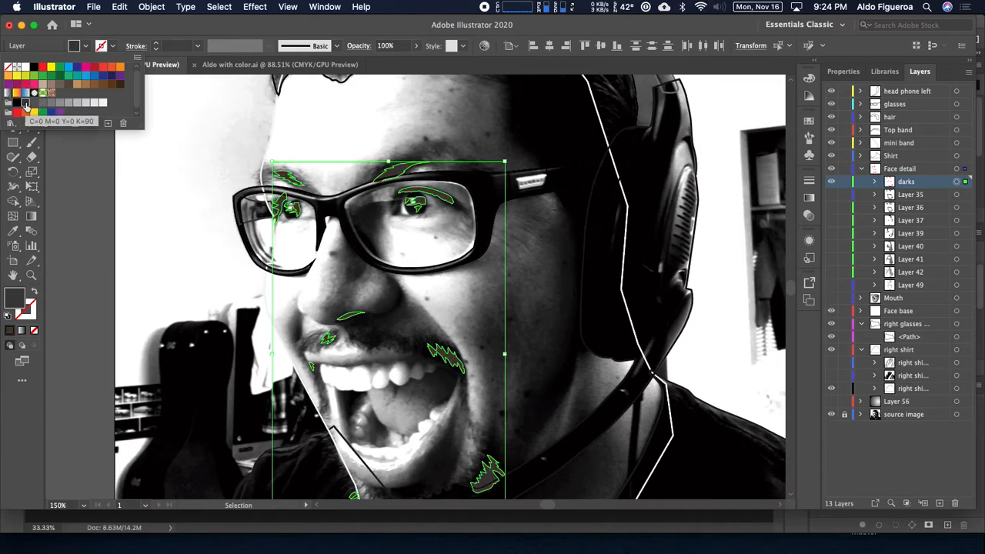
{"action": "key", "text": "super"}
{"action": "left_click", "coordinate": [347, 138]}
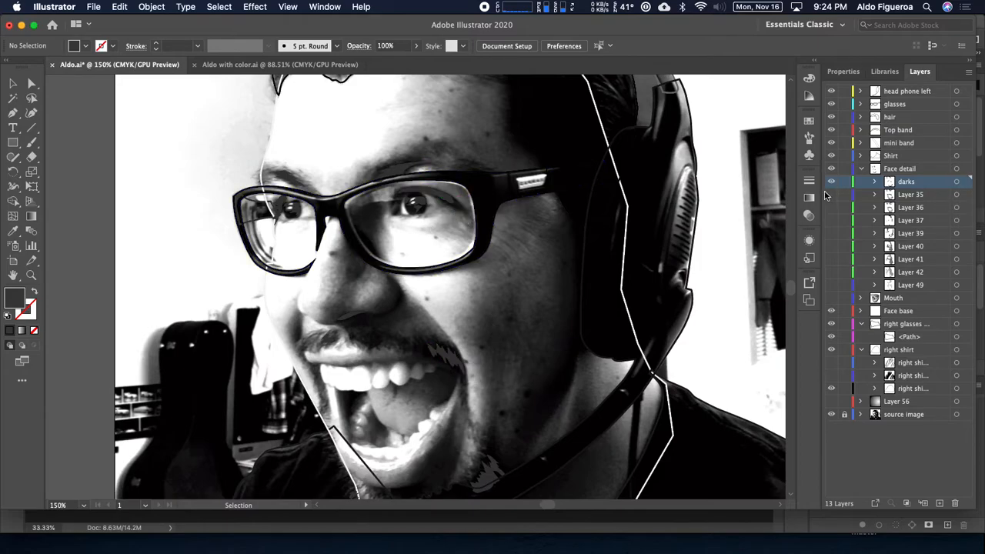
- Show Layer 35, fill all its artwork with CMYK Red, and deselect it
{"action": "left_click", "coordinate": [956, 195]}
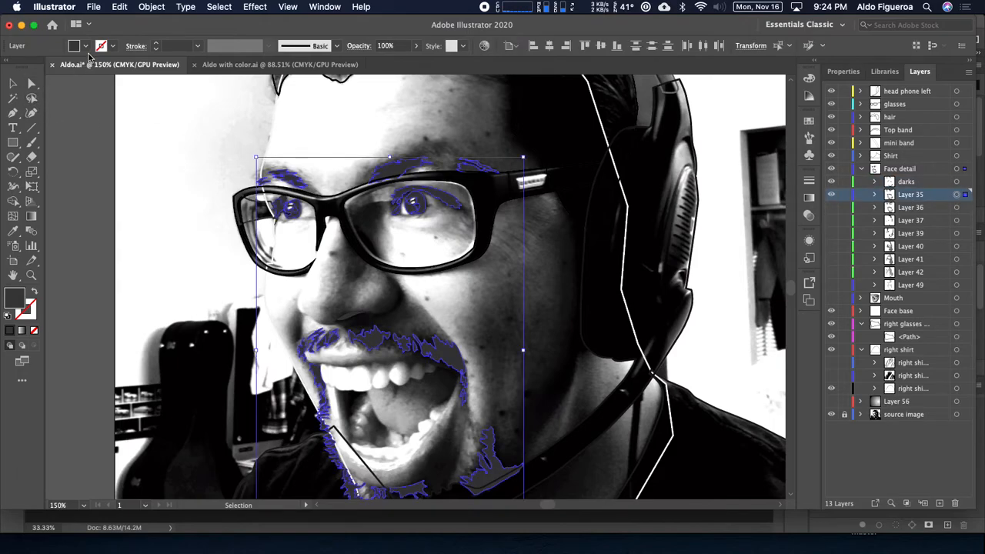
{"action": "left_click", "coordinate": [85, 47]}
{"action": "left_click", "coordinate": [42, 67]}
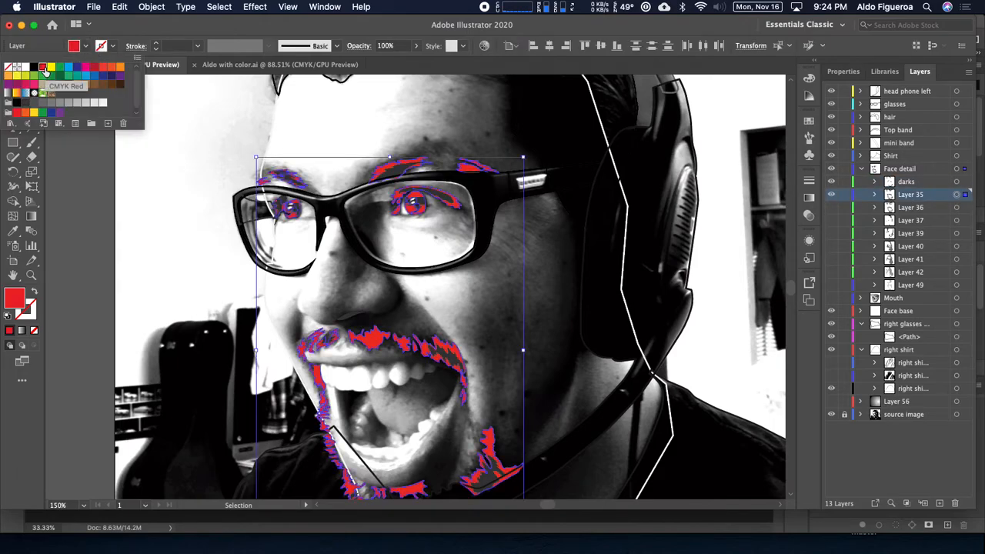
{"action": "left_click", "coordinate": [205, 133]}
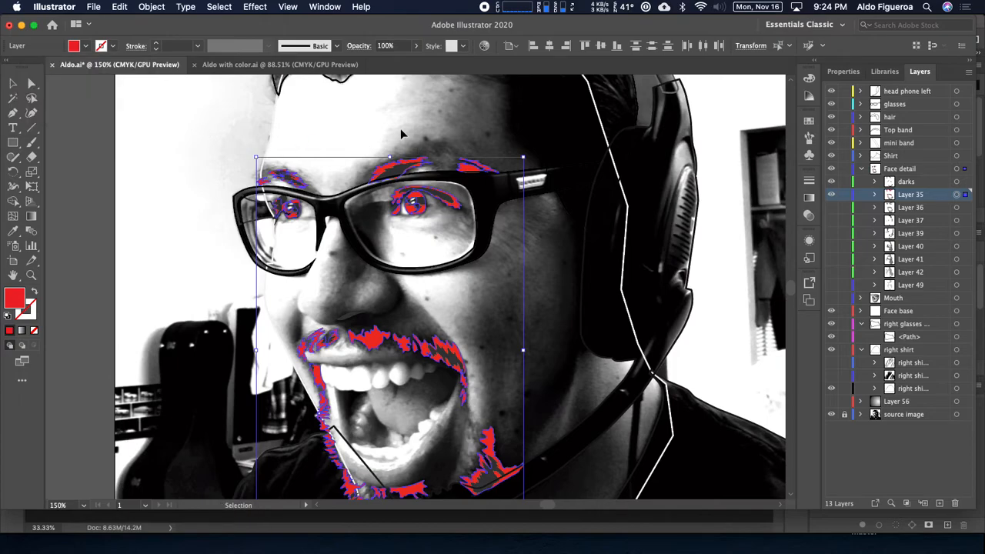
{"action": "left_click", "coordinate": [567, 263]}
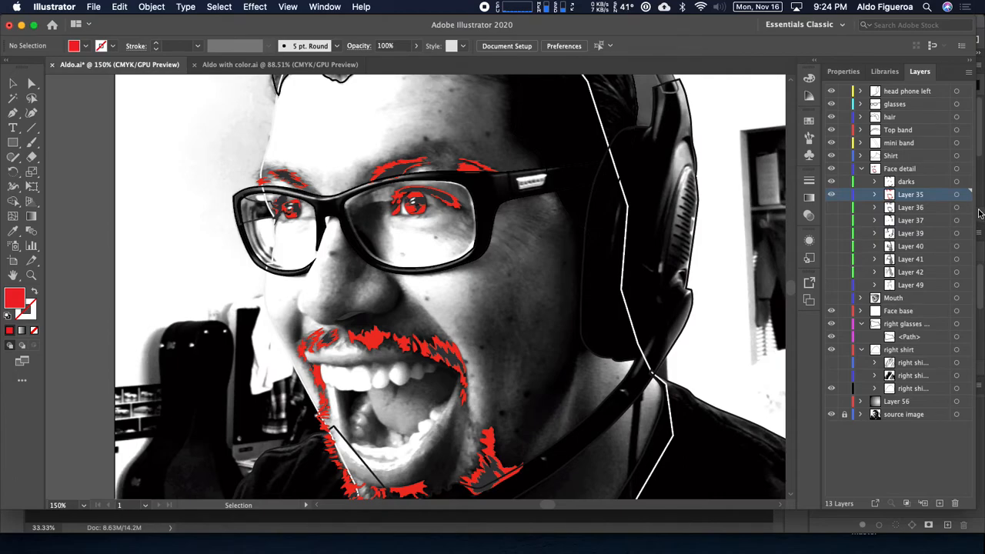
- Select all artwork on Layer 35, expand the layer to examine its individual paths, and collapse it again
{"action": "left_click", "coordinate": [957, 195]}
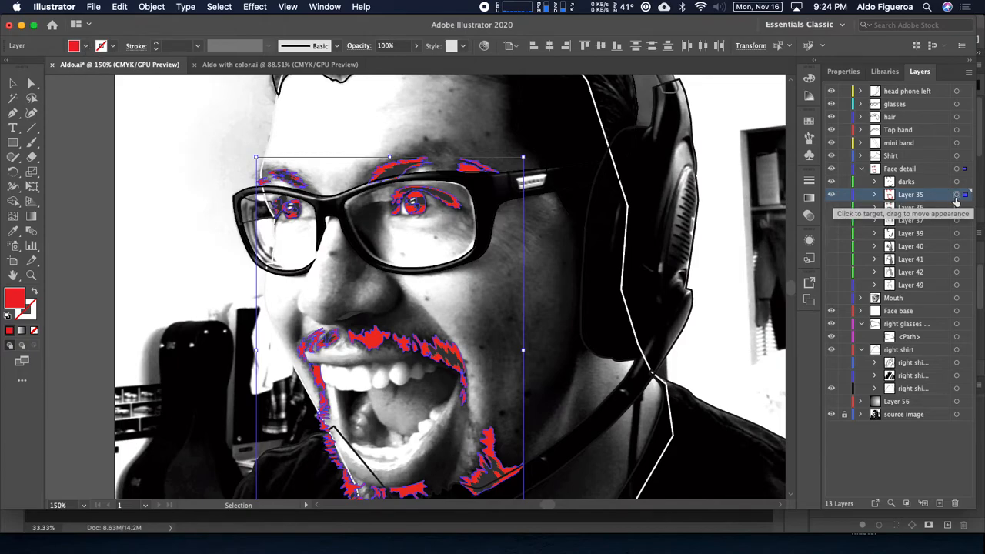
{"action": "left_click", "coordinate": [875, 197]}
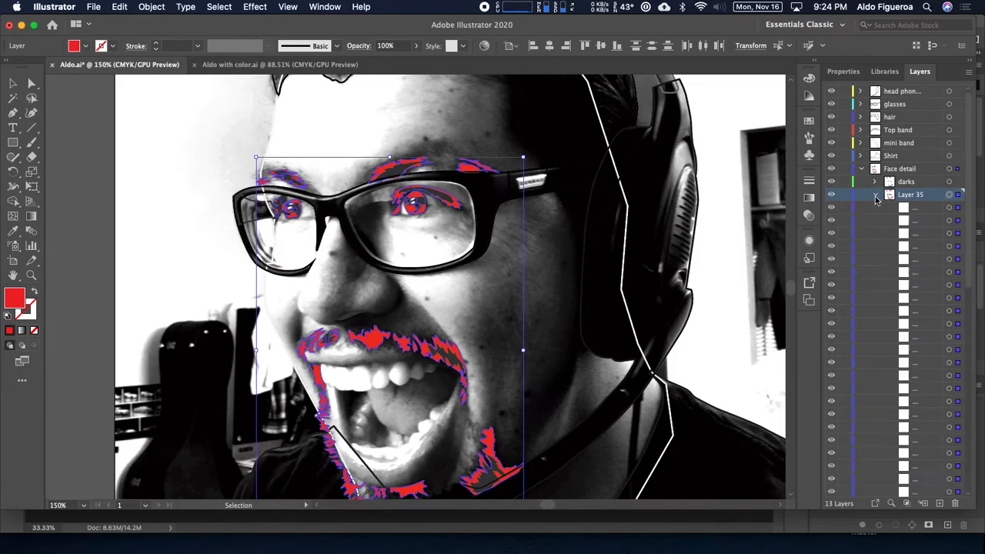
{"action": "scroll", "coordinate": [925, 321], "scroll_direction": "down", "scroll_amount": 3}
{"action": "scroll", "coordinate": [925, 320], "scroll_direction": "down", "scroll_amount": 1}
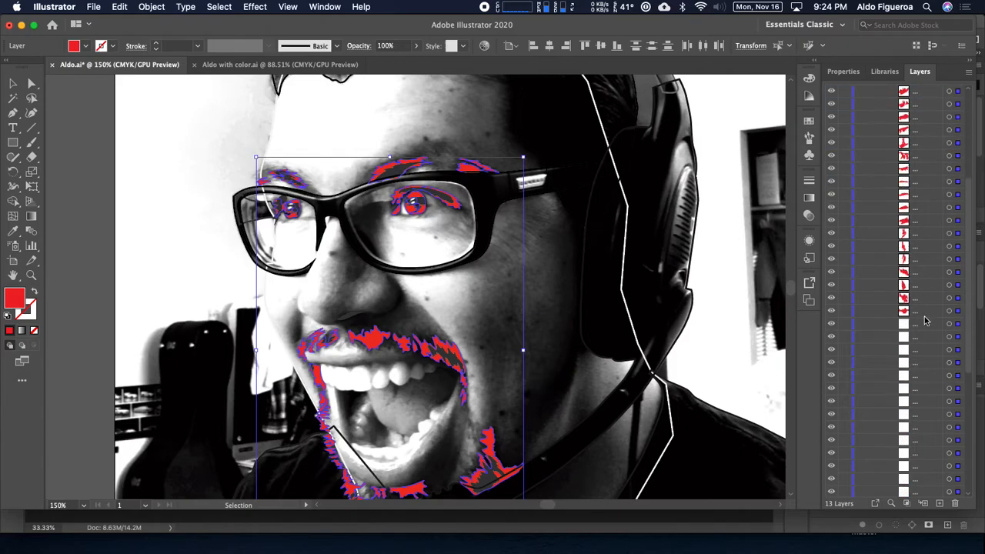
{"action": "scroll", "coordinate": [925, 320], "scroll_direction": "up", "scroll_amount": 5}
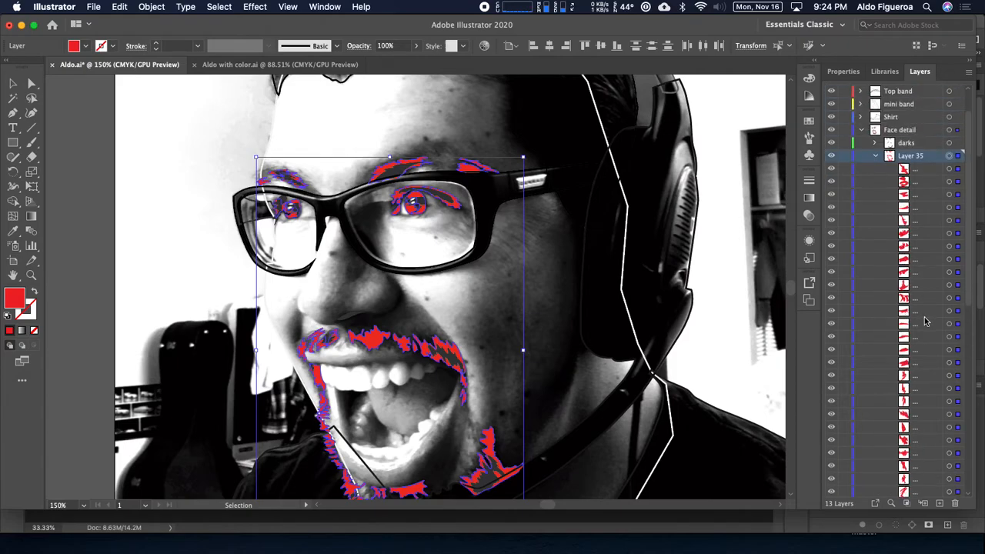
{"action": "left_click", "coordinate": [951, 195]}
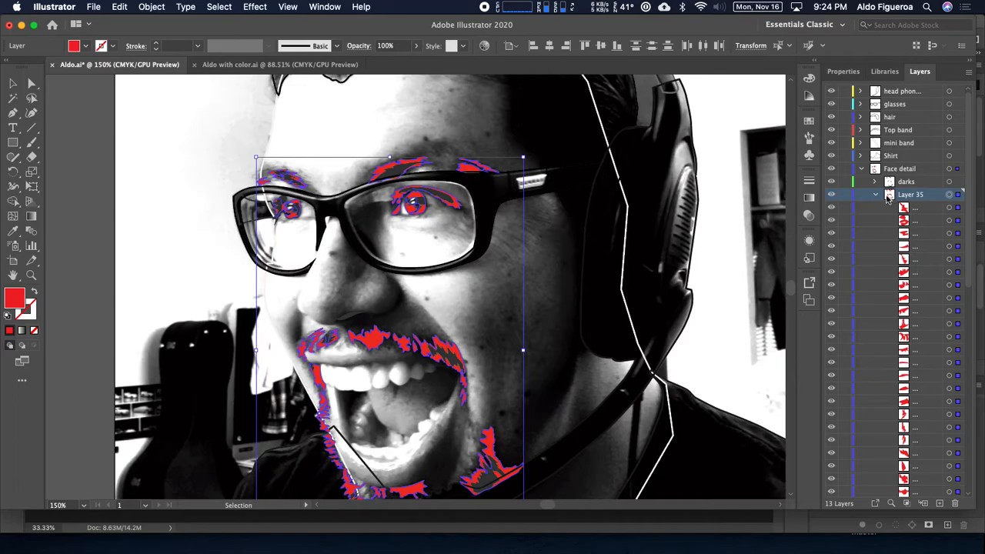
{"action": "left_click", "coordinate": [877, 195]}
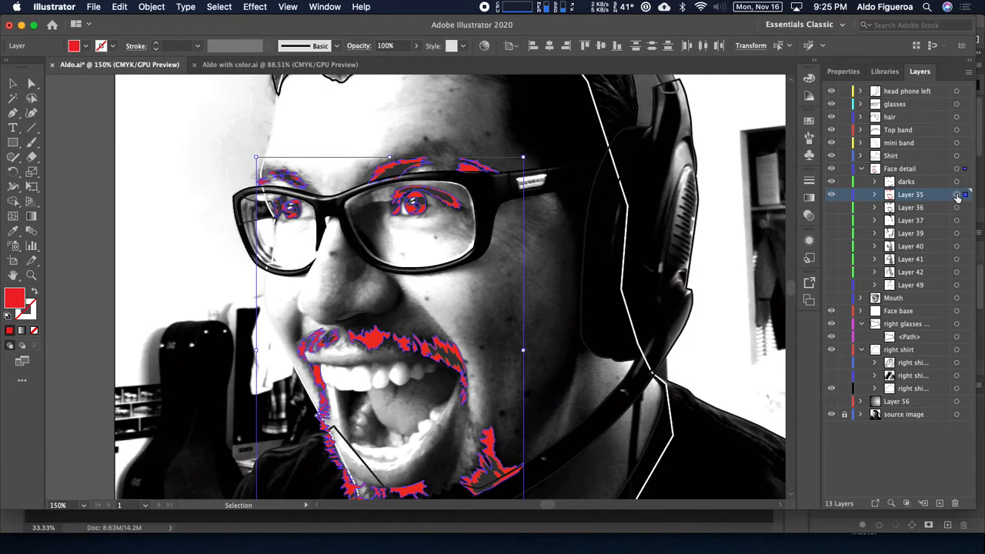
- Swap the fill and stroke of Layer 35's artwork and set the outline color to the third gray swatch
{"action": "key", "text": "shift+x"}
{"action": "left_click", "coordinate": [653, 288]}
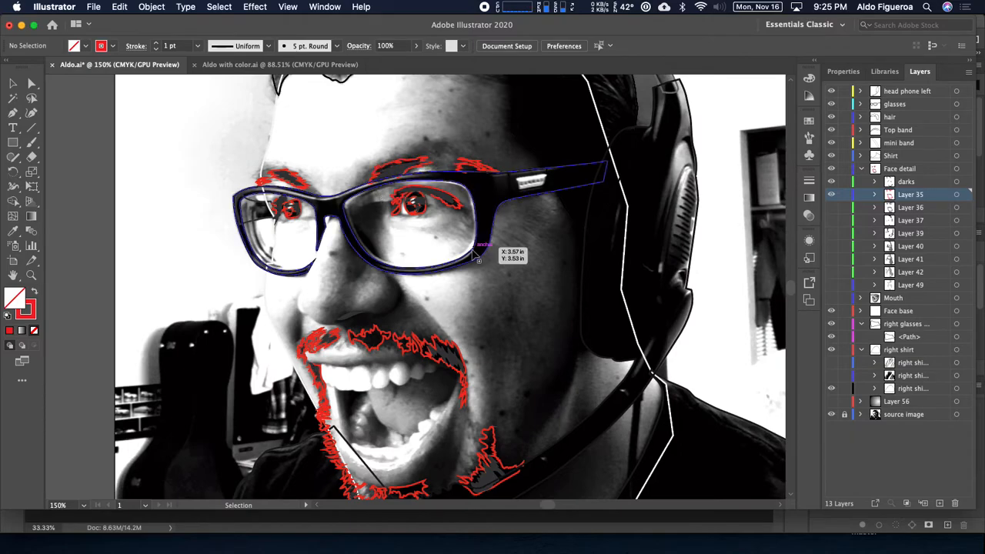
{"action": "left_click", "coordinate": [957, 195]}
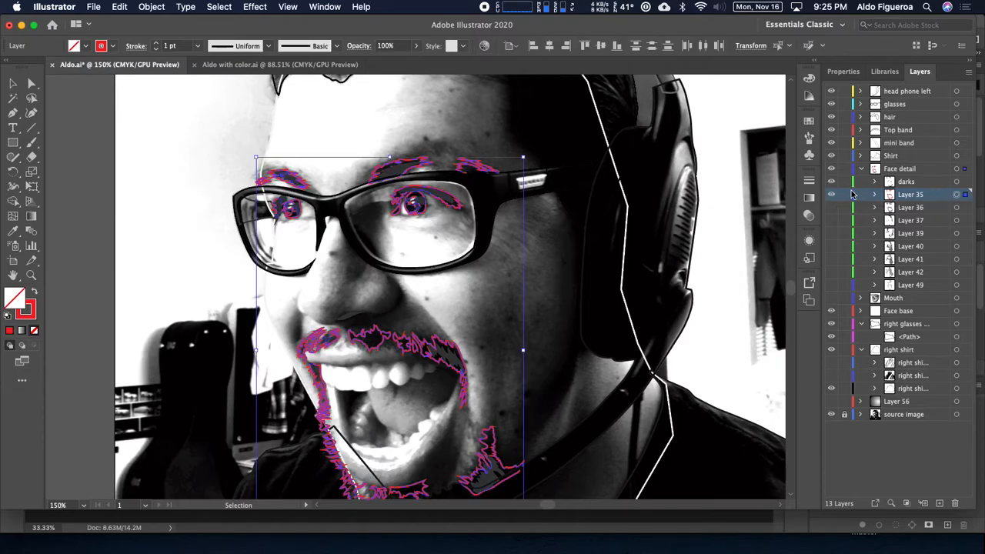
{"action": "left_click", "coordinate": [112, 46]}
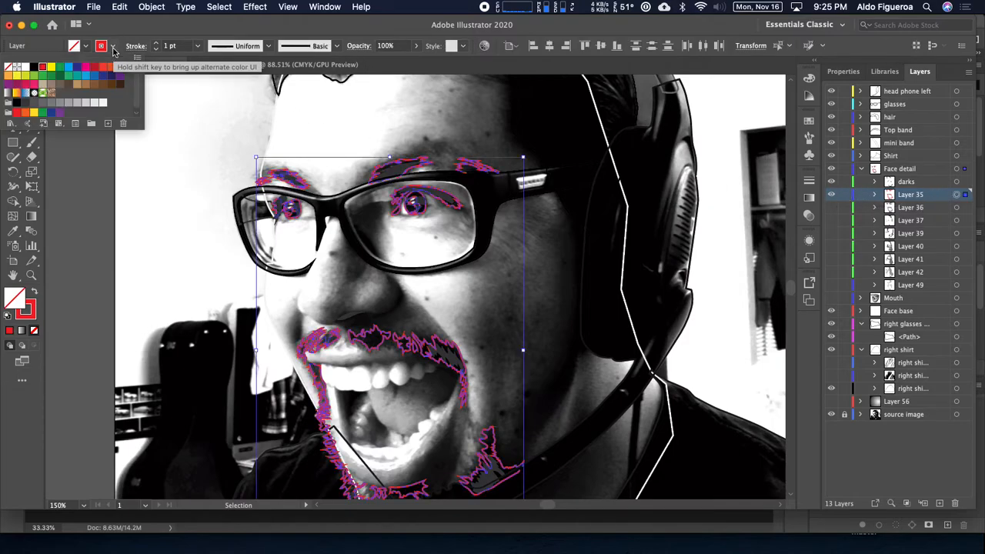
{"action": "left_click", "coordinate": [33, 103]}
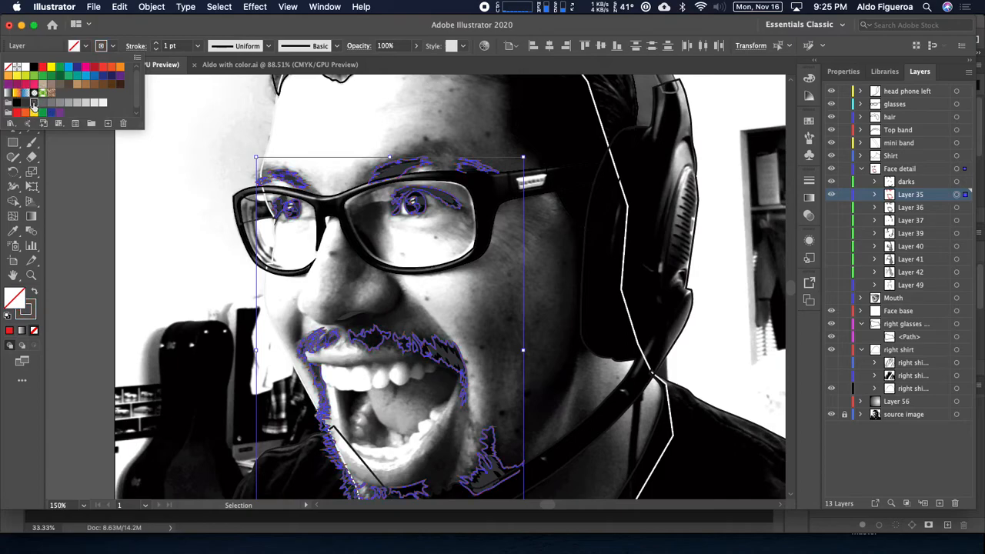
- Swap the stroke and fill of Layer 35's artwork so the gray outline color becomes its fill, and deselect it
{"action": "key", "text": "Escape"}
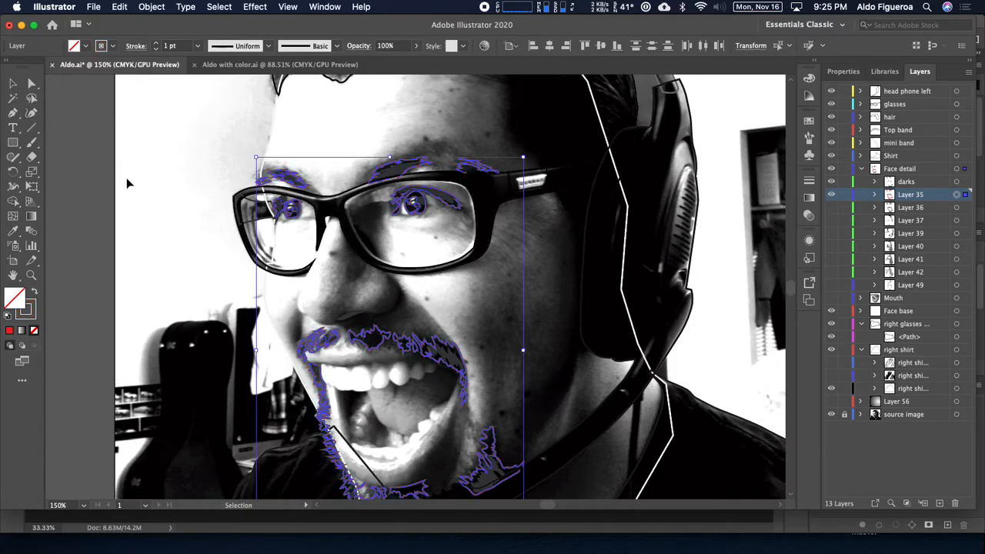
{"action": "key", "text": "shift+x"}
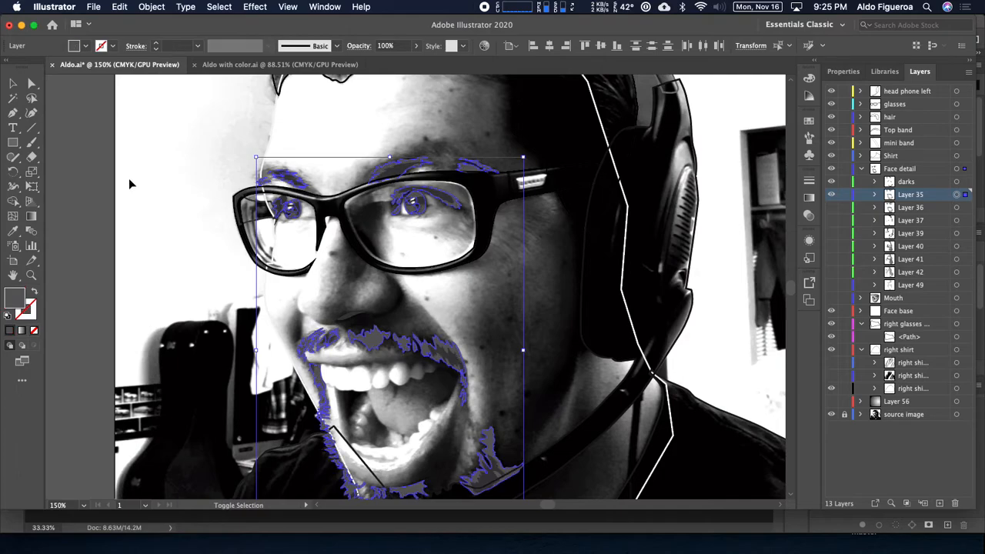
{"action": "left_click", "coordinate": [346, 282]}
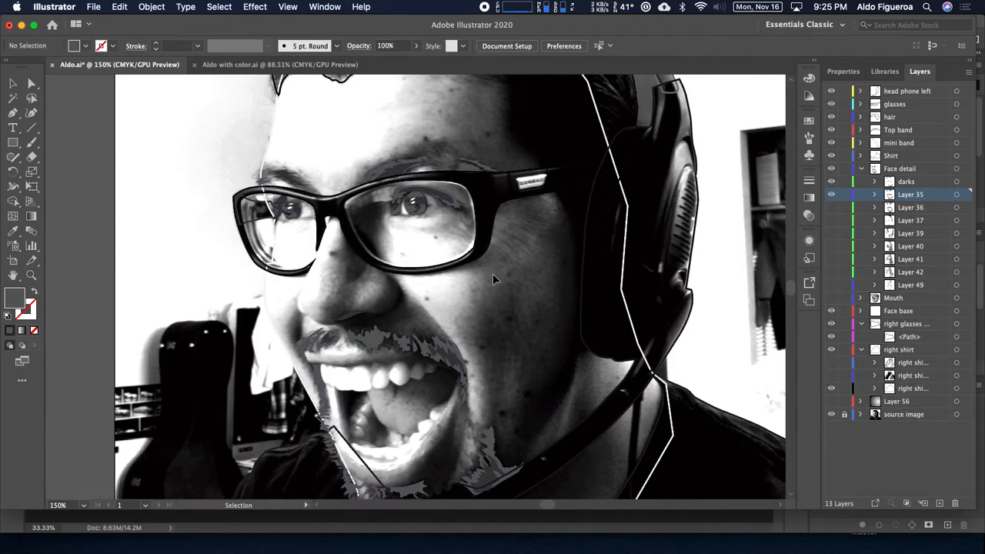
- Toggle the source image off and on to compare Layer 35's gray shapes with the photo
{"action": "left_click", "coordinate": [831, 414]}
{"action": "left_click", "coordinate": [830, 415]}
{"action": "left_click", "coordinate": [831, 414]}
{"action": "left_click", "coordinate": [831, 415]}
- Show Layer 36, select its artwork, and toggle the layer's visibility to compare its tone shapes with the photo
{"action": "left_click", "coordinate": [955, 208]}
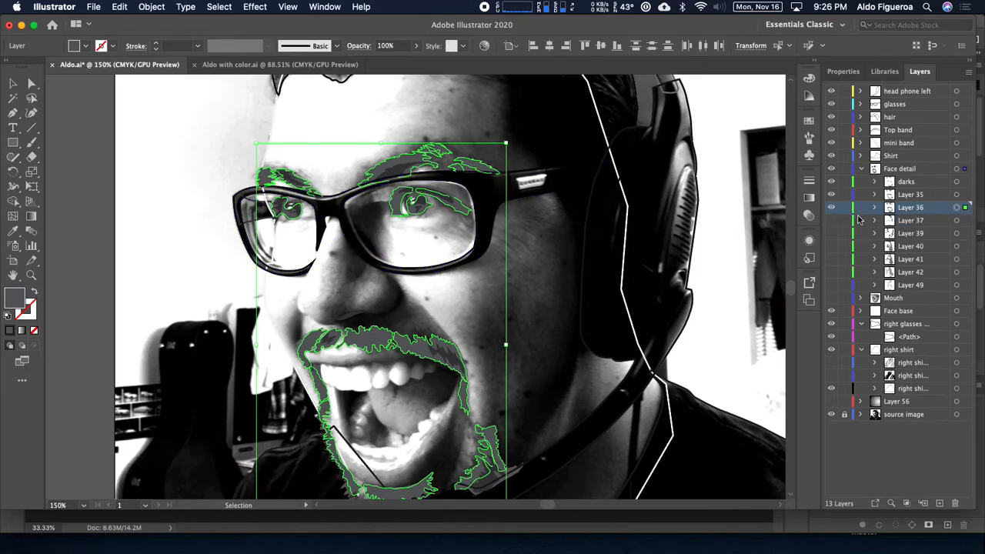
{"action": "left_click", "coordinate": [831, 207]}
{"action": "left_click", "coordinate": [831, 208]}
{"action": "left_click", "coordinate": [830, 208]}
{"action": "left_click", "coordinate": [830, 208]}
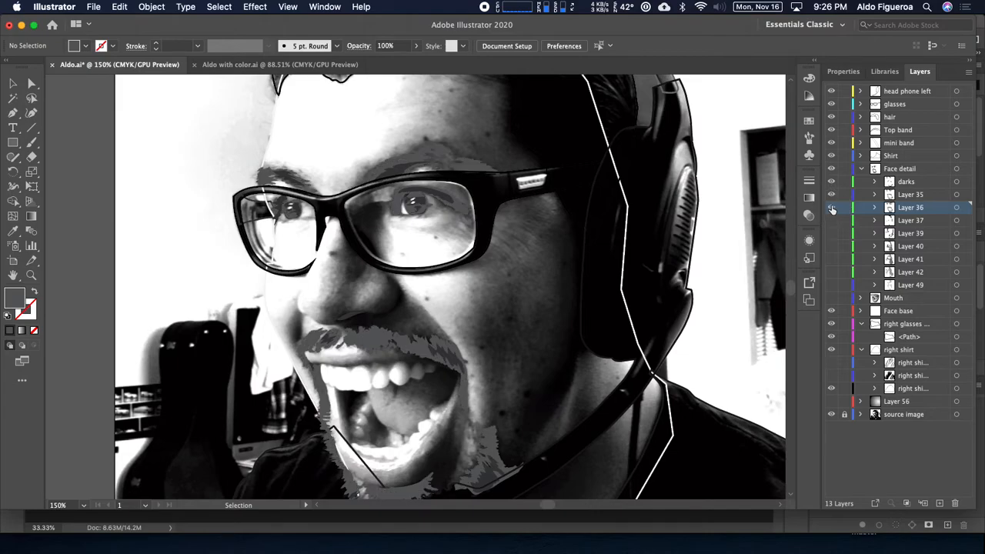
- Select all artwork on Layer 35 and set its fill to the second swatch of the gray group
{"action": "left_click", "coordinate": [956, 194]}
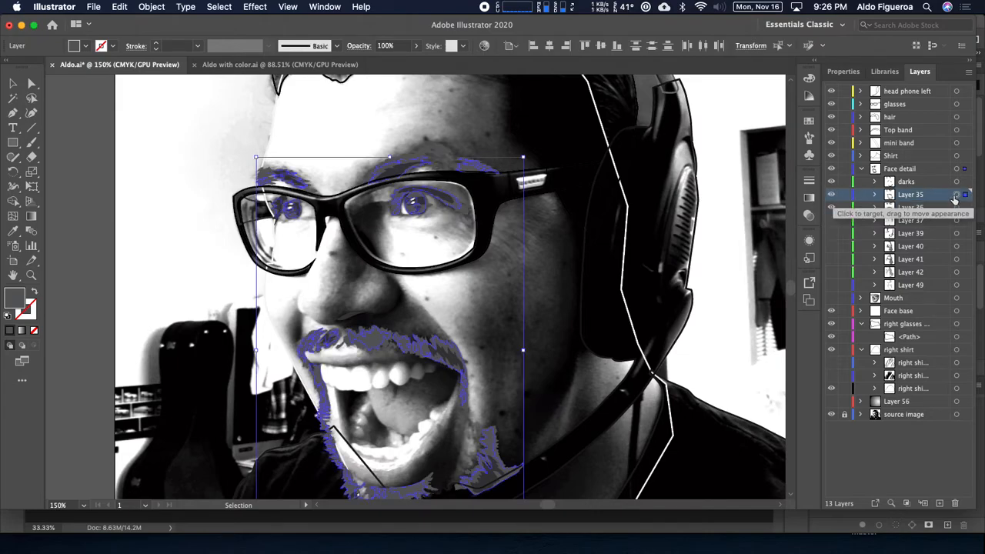
{"action": "left_click", "coordinate": [84, 46]}
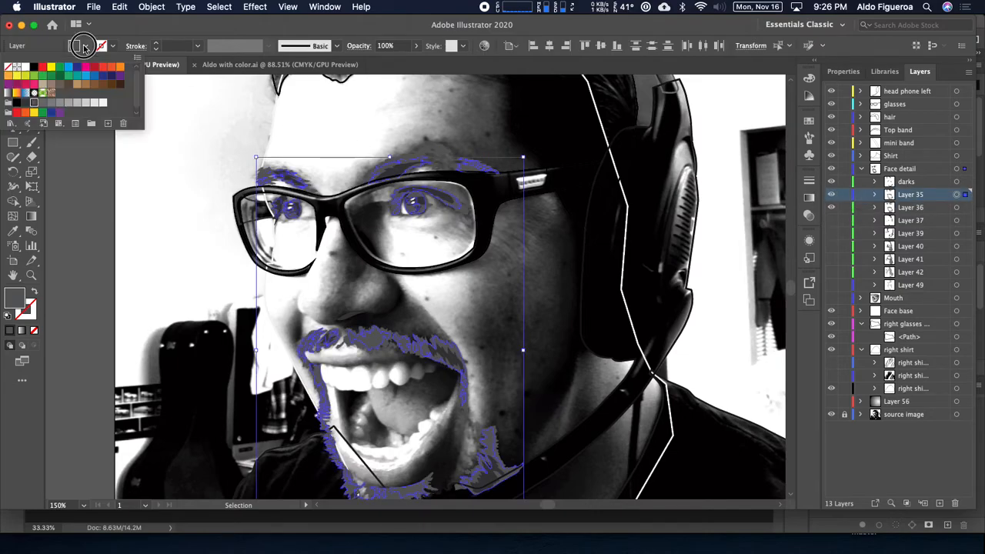
{"action": "left_click", "coordinate": [25, 103]}
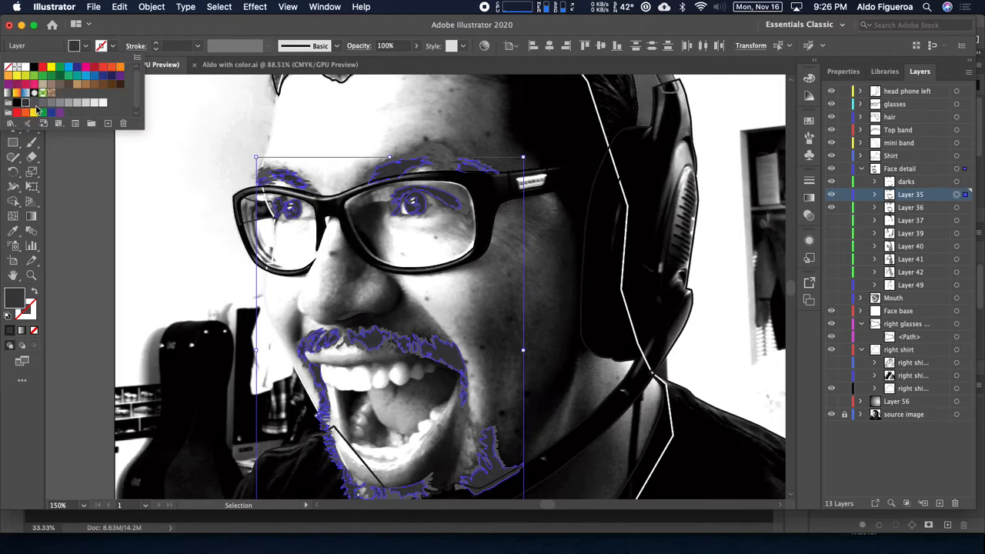
- Select all artwork on the "darks" layer and set its fill to the black swatch of the gray group
{"action": "left_click", "coordinate": [958, 183]}
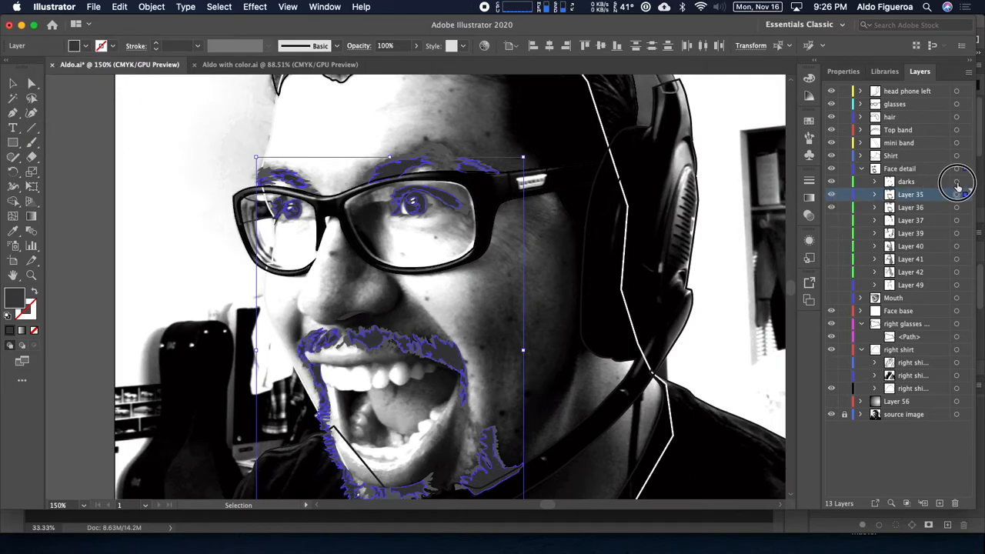
{"action": "left_click", "coordinate": [956, 181]}
{"action": "left_click", "coordinate": [84, 46]}
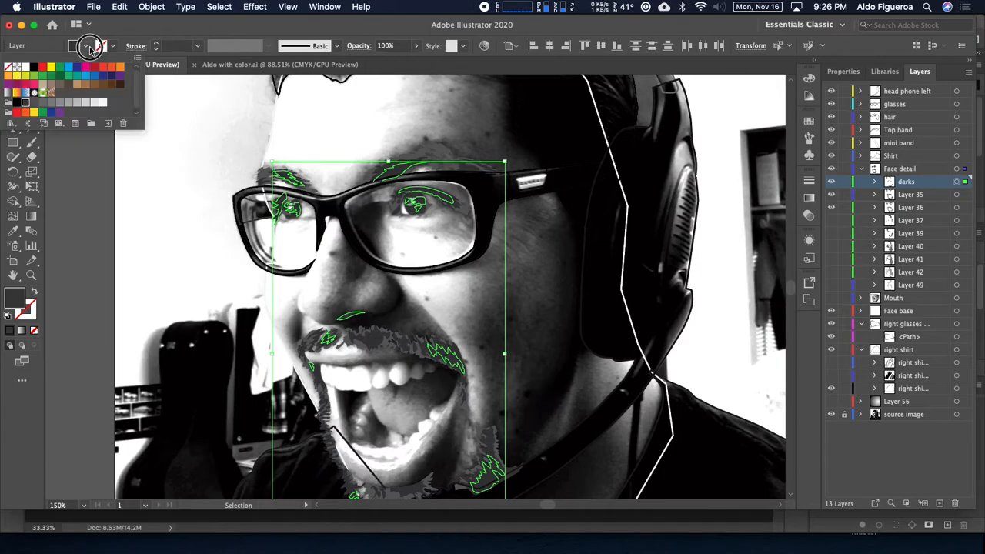
{"action": "left_click", "coordinate": [16, 104]}
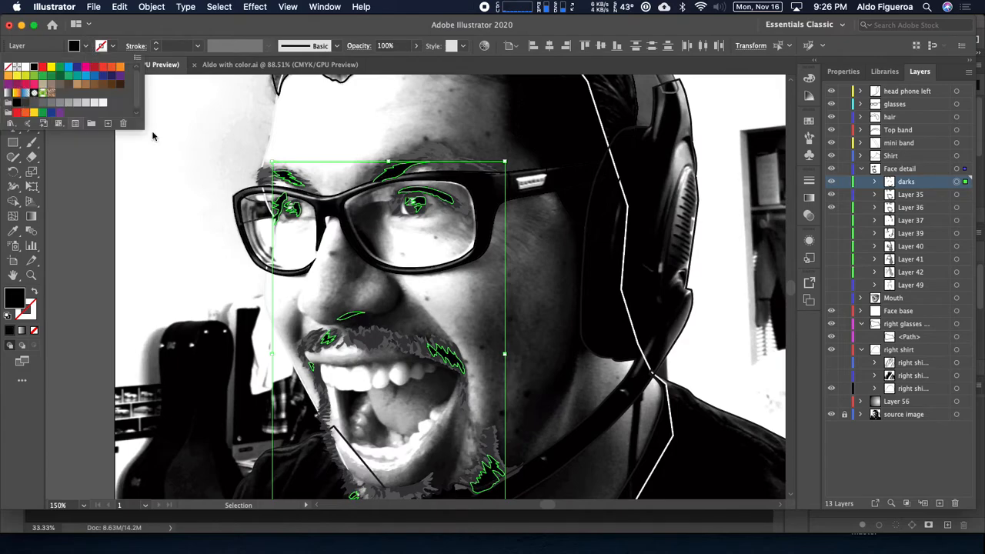
- Show Layer 37, toggle its visibility to compare its shapes with the photo, and select all its artwork
{"action": "left_click", "coordinate": [837, 223]}
{"action": "left_click", "coordinate": [829, 223]}
{"action": "left_click", "coordinate": [830, 222]}
{"action": "left_click", "coordinate": [831, 222]}
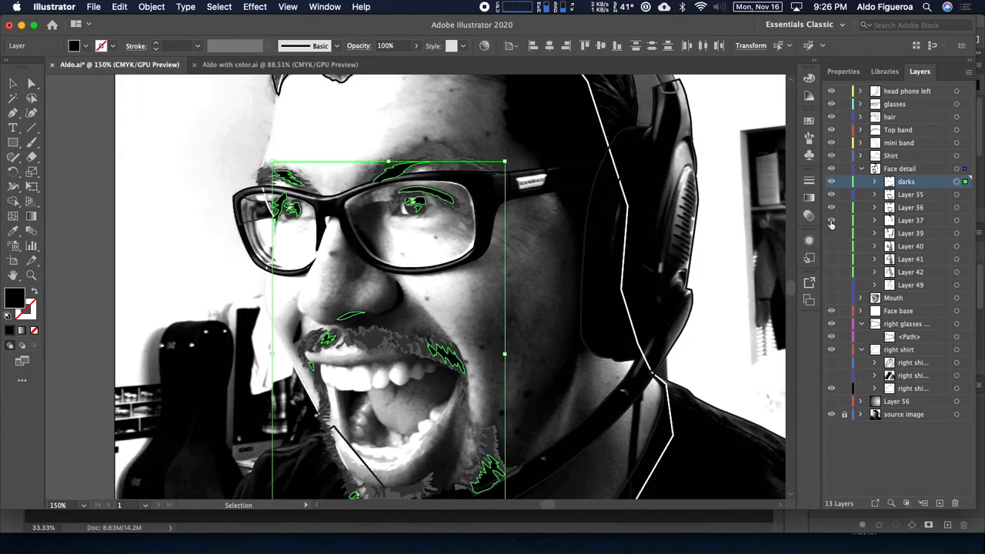
{"action": "left_click", "coordinate": [956, 221]}
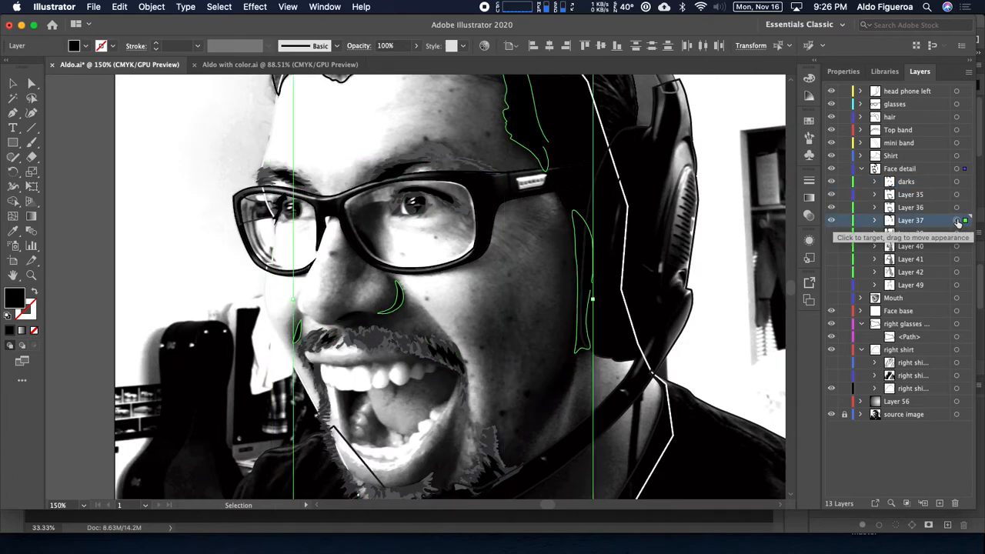
{"action": "left_click", "coordinate": [831, 223]}
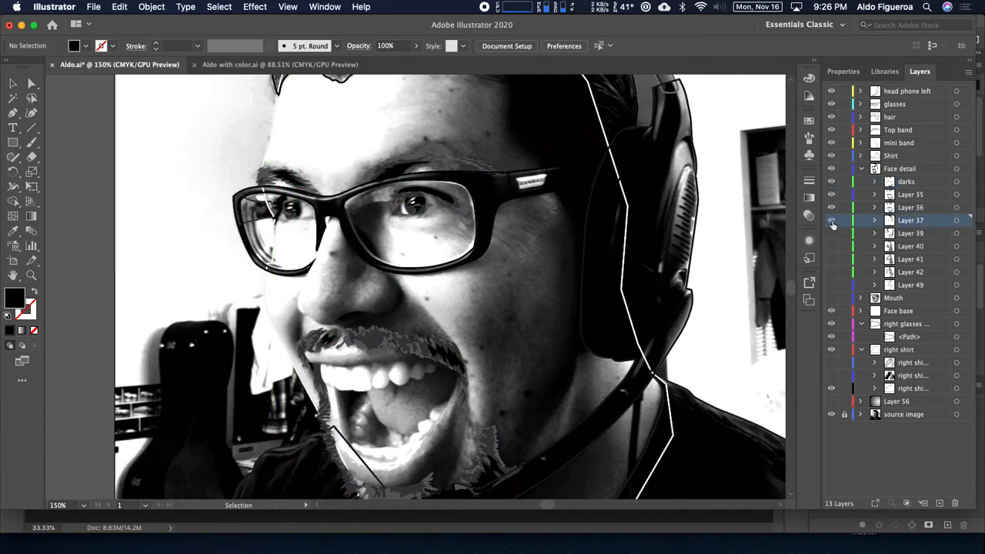
{"action": "left_click", "coordinate": [831, 221]}
{"action": "left_click", "coordinate": [957, 222]}
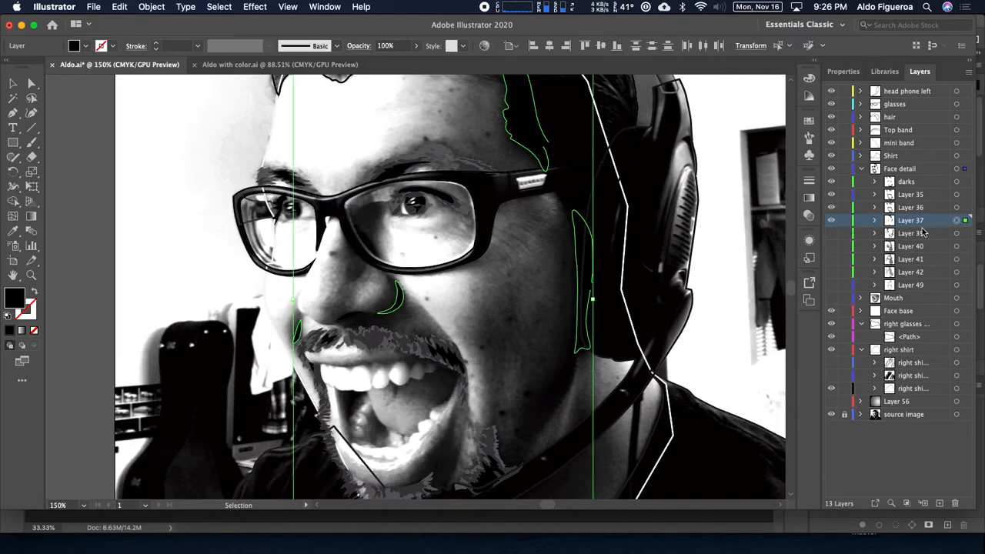
- Show Layers 39, 40 and 41 one after another, selecting each layer's artwork to highlight its shapes
{"action": "left_click", "coordinate": [830, 235]}
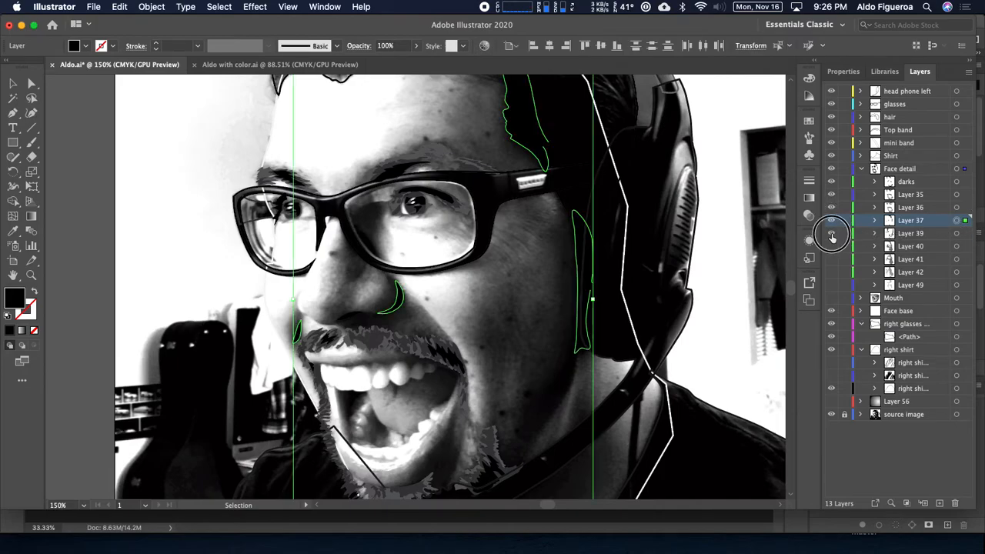
{"action": "left_click", "coordinate": [957, 233]}
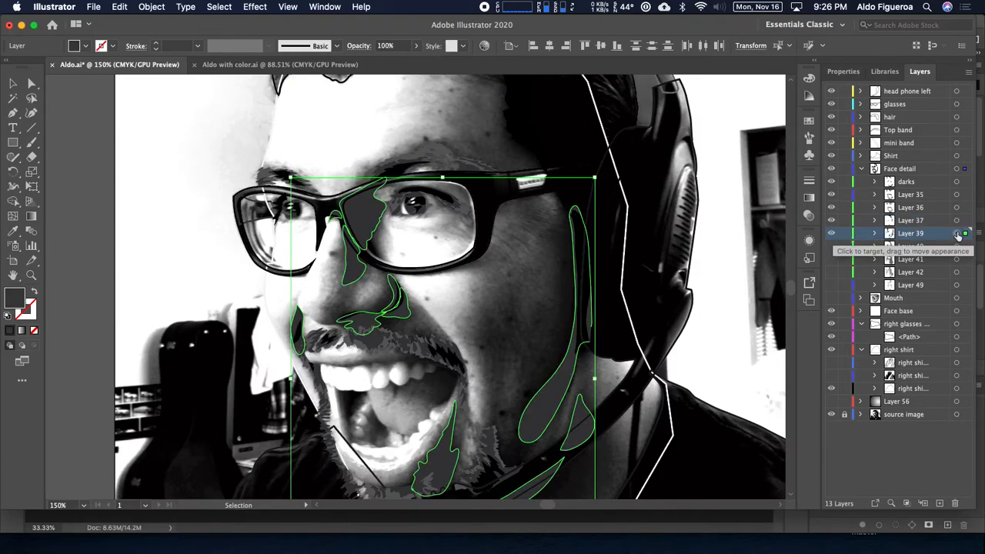
{"action": "left_click", "coordinate": [830, 246]}
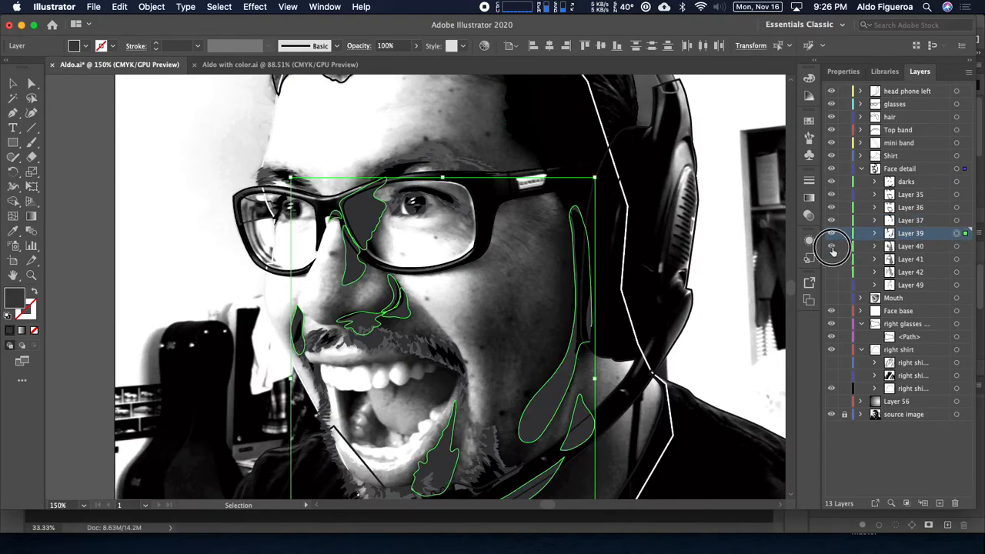
{"action": "left_click", "coordinate": [957, 246]}
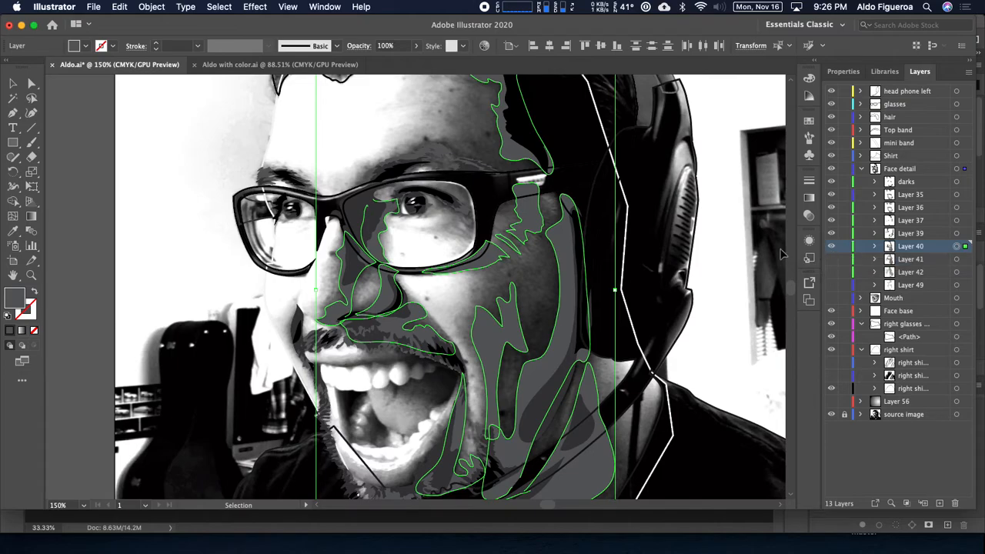
{"action": "left_click", "coordinate": [831, 260]}
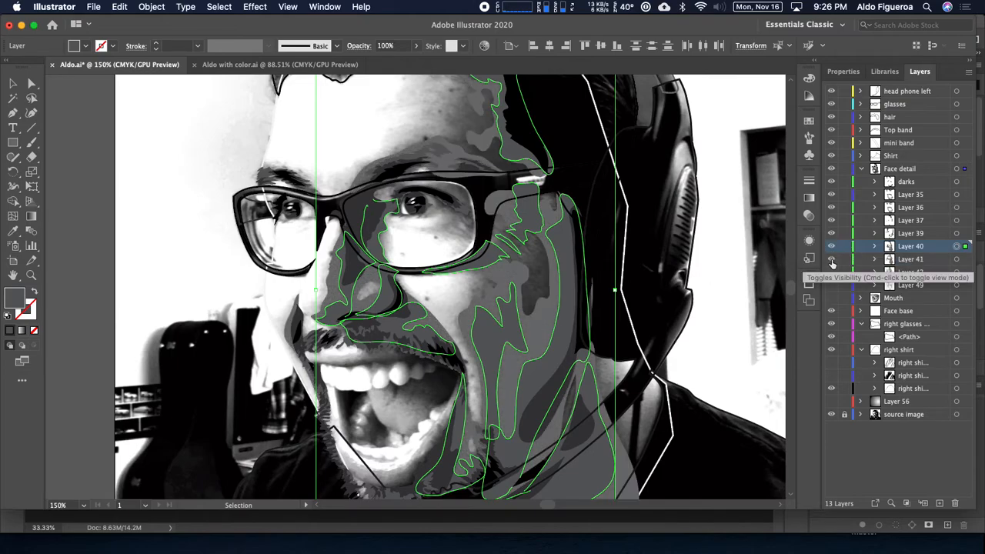
{"action": "left_click", "coordinate": [958, 260]}
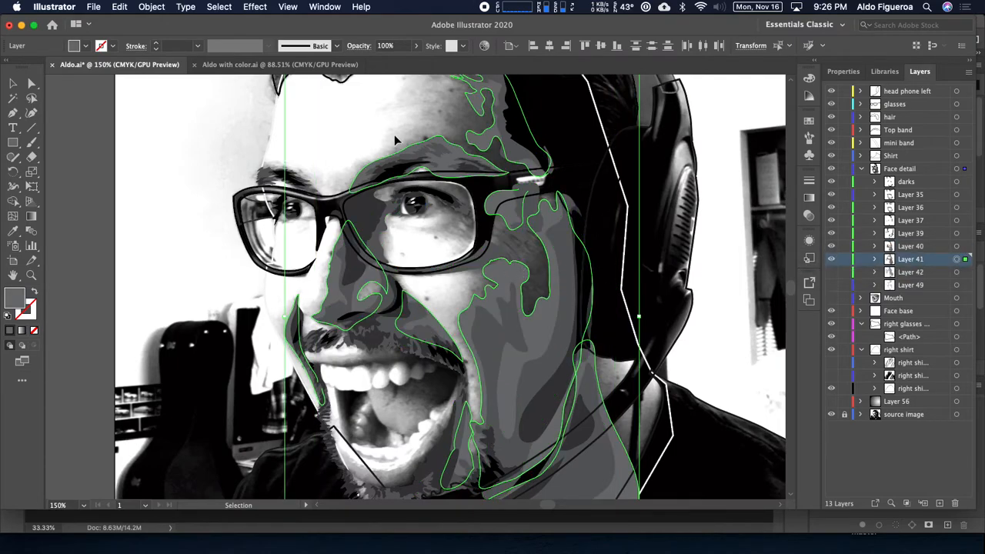
- Switch to Photoshop and hide the Levels, Brightness/Contrast and Black & White adjustment layers of Aldo.psd to view the original color photo
{"action": "key", "text": "a"}
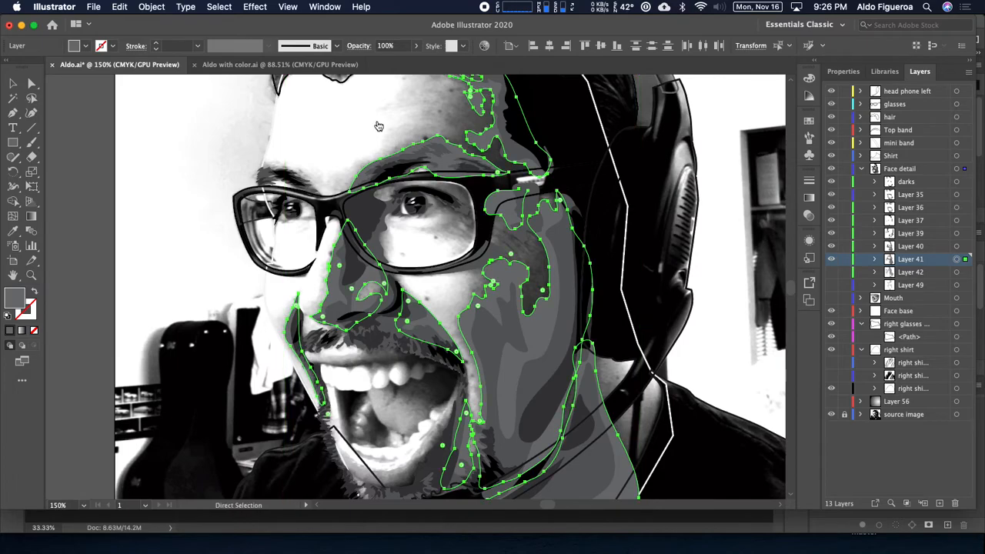
{"action": "key", "text": "super+Tab"}
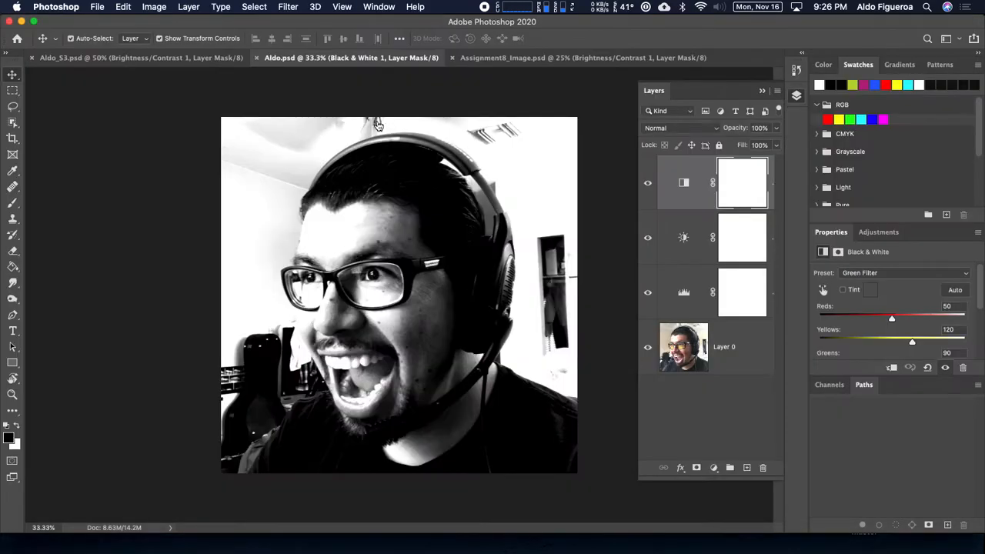
{"action": "left_click", "coordinate": [647, 292]}
{"action": "left_click", "coordinate": [646, 245]}
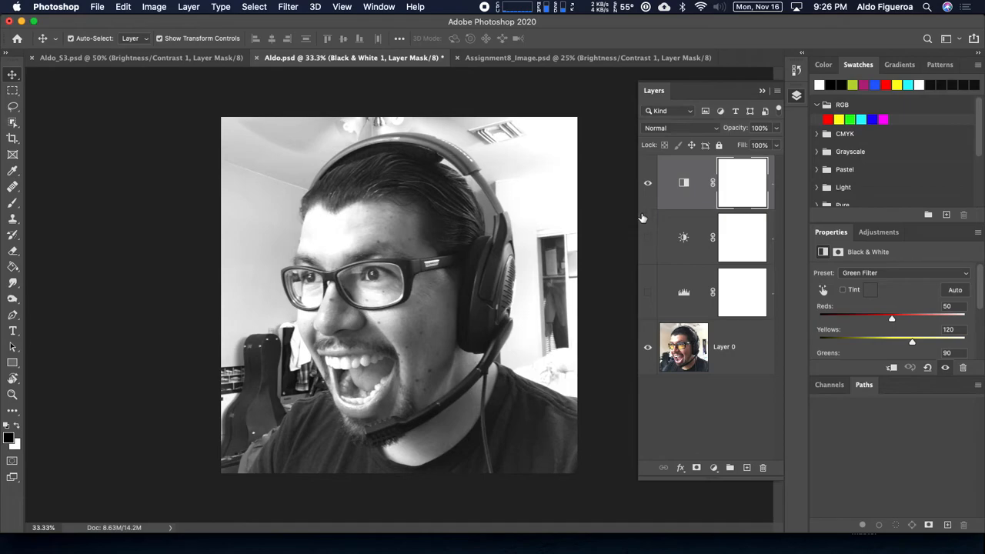
{"action": "left_click", "coordinate": [648, 183]}
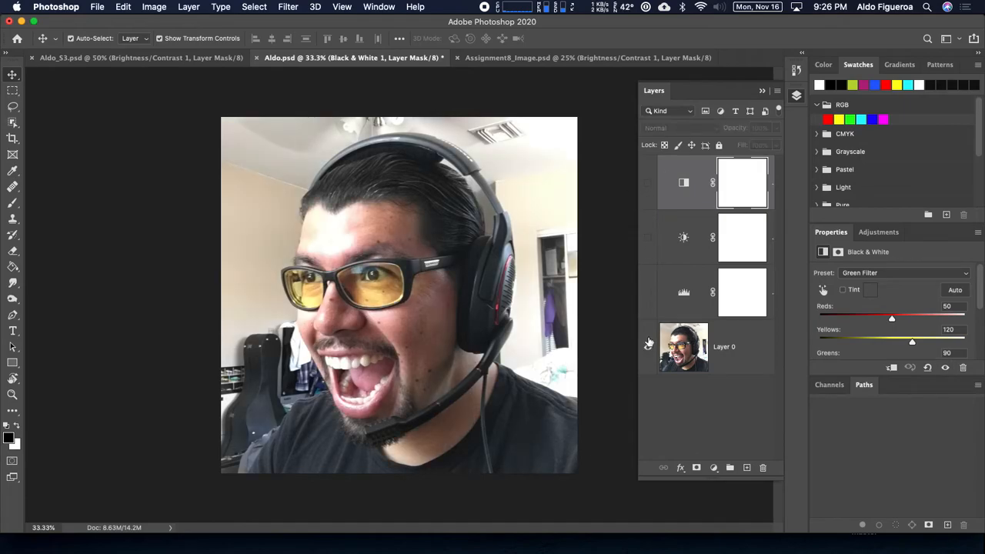
- Turn the Levels and Brightness/Contrast adjustment layers back on, toggling each to compare its effect on the color photo
{"action": "left_click", "coordinate": [647, 292]}
{"action": "left_click", "coordinate": [647, 292]}
{"action": "left_click", "coordinate": [647, 293]}
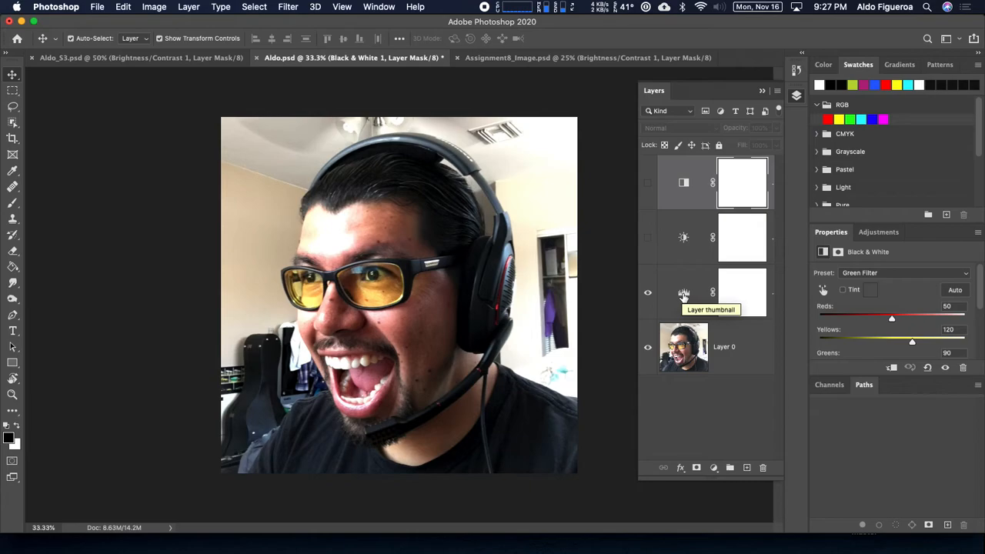
{"action": "left_click", "coordinate": [646, 240]}
{"action": "left_click", "coordinate": [647, 242]}
{"action": "left_click", "coordinate": [647, 240]}
{"action": "left_click", "coordinate": [647, 240]}
{"action": "left_click", "coordinate": [647, 241]}
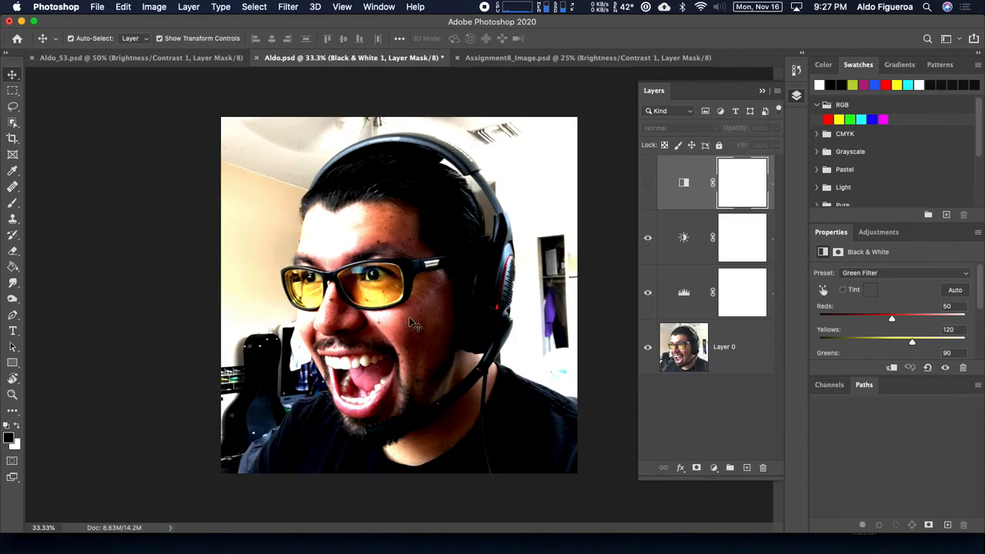
- Turn the Black & White adjustment back on, and toggle it and Brightness/Contrast to compare the photo's tones
{"action": "left_click", "coordinate": [648, 184]}
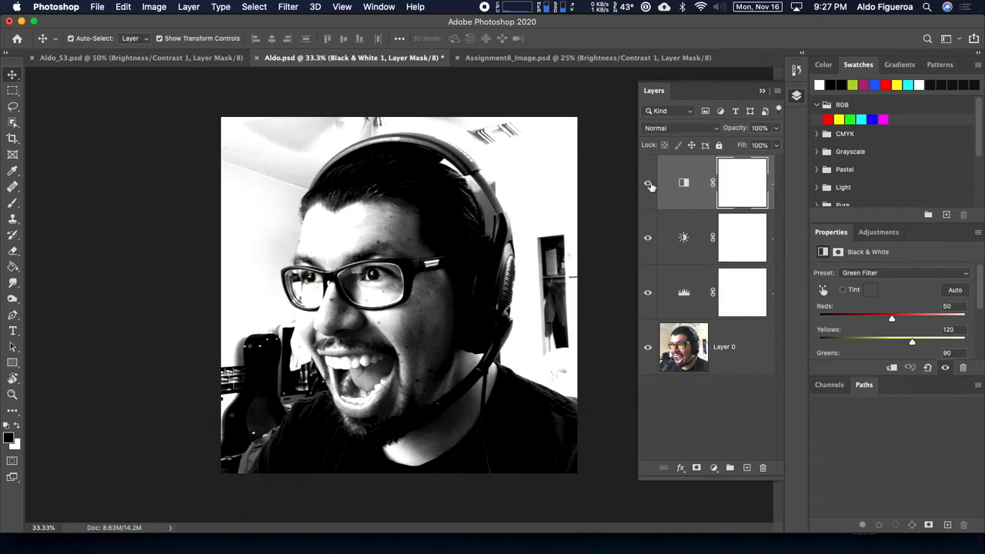
{"action": "left_click", "coordinate": [648, 185]}
{"action": "left_click", "coordinate": [648, 184]}
{"action": "left_click", "coordinate": [648, 239]}
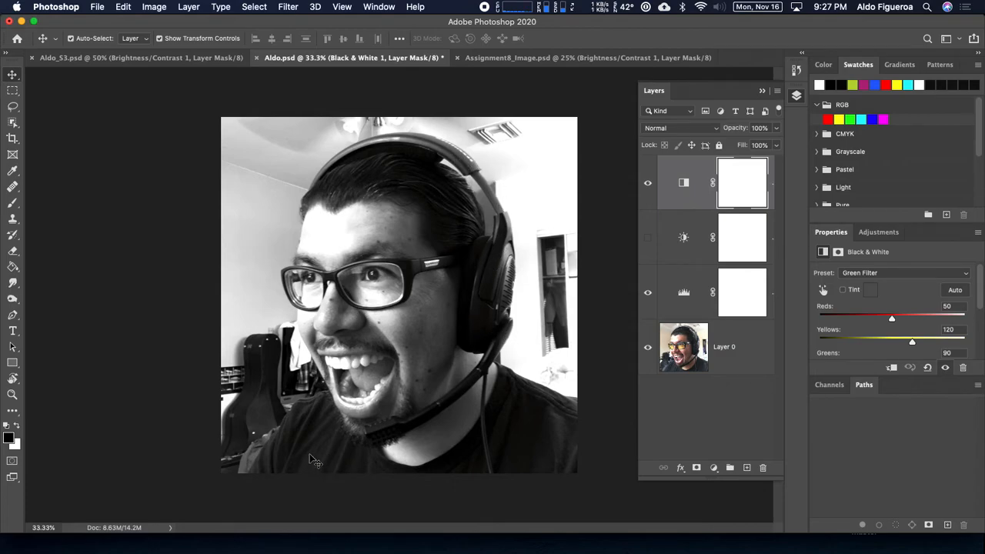
{"action": "left_click", "coordinate": [647, 239]}
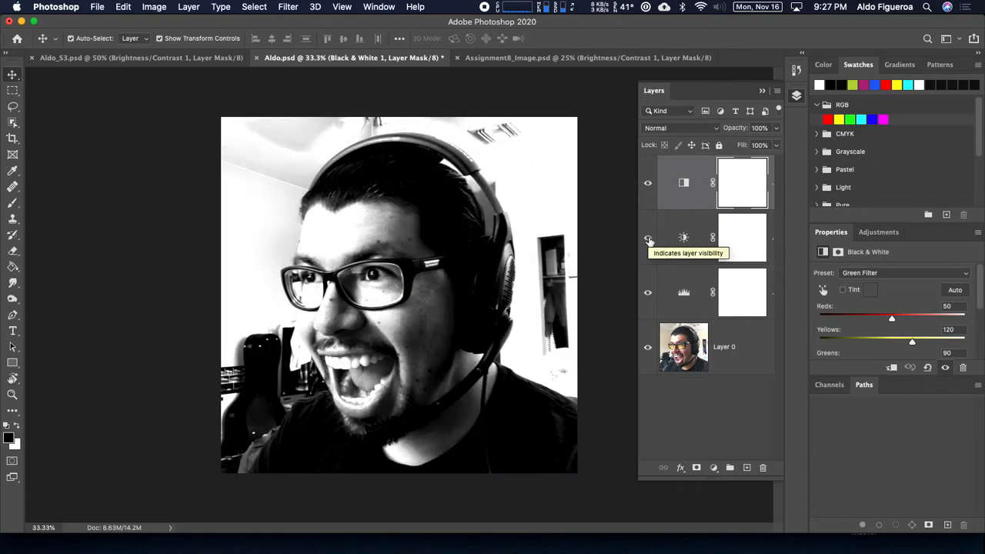
{"action": "left_click", "coordinate": [202, 59]}
{"action": "left_click", "coordinate": [422, 60]}
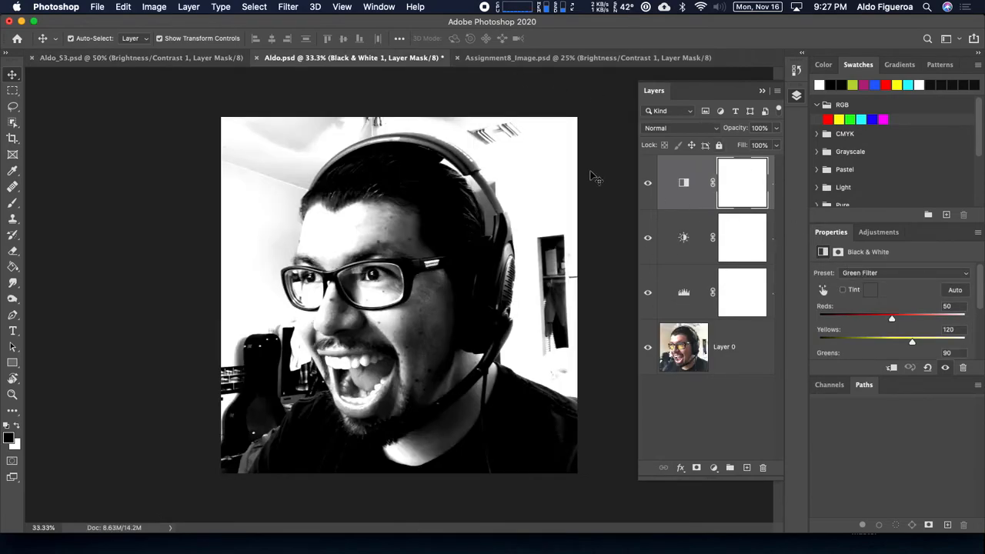
- Switch back to Illustrator, show Layers 42 and 49, and hide the source image
{"action": "key", "text": "super+Tab"}
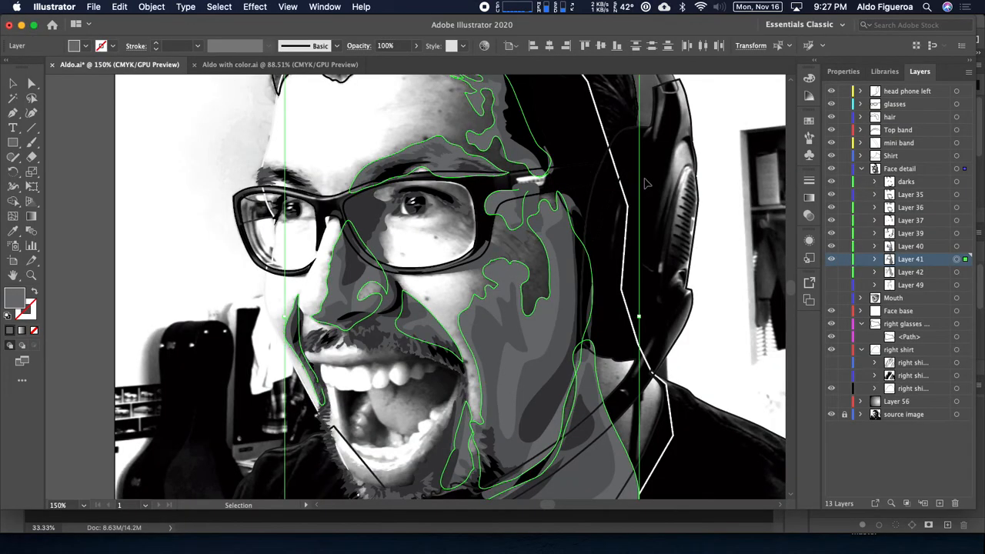
{"action": "left_click", "coordinate": [831, 273]}
{"action": "left_click", "coordinate": [831, 273]}
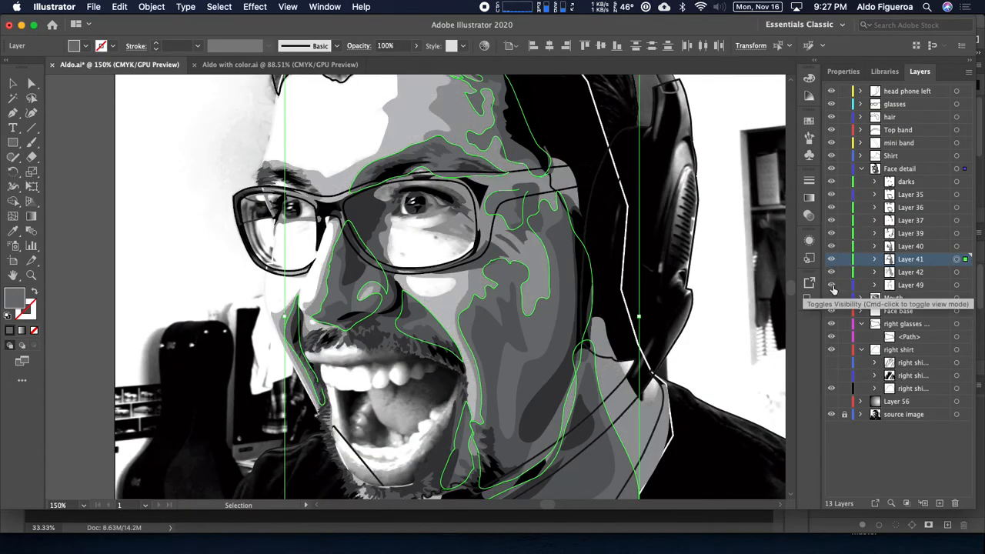
{"action": "left_click", "coordinate": [831, 298]}
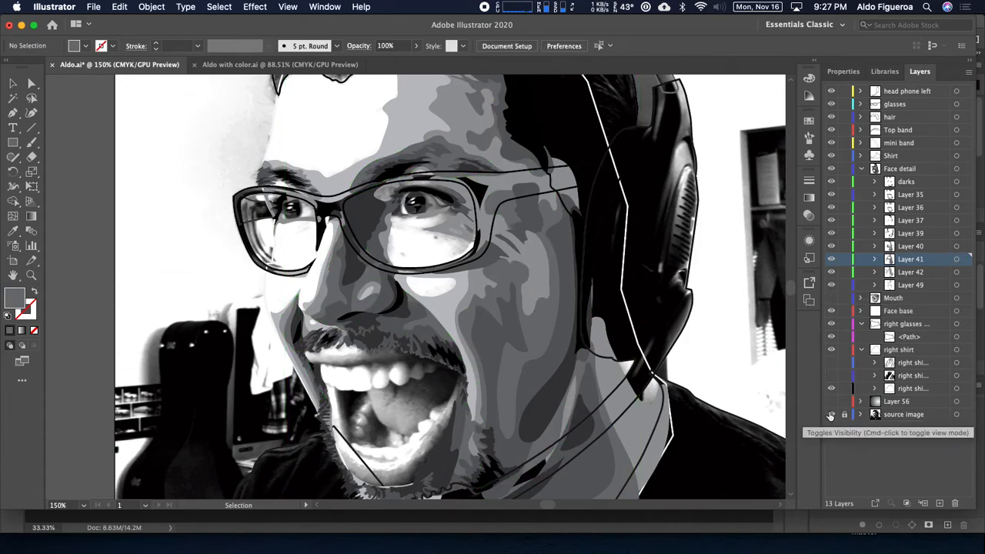
{"action": "left_click", "coordinate": [830, 414]}
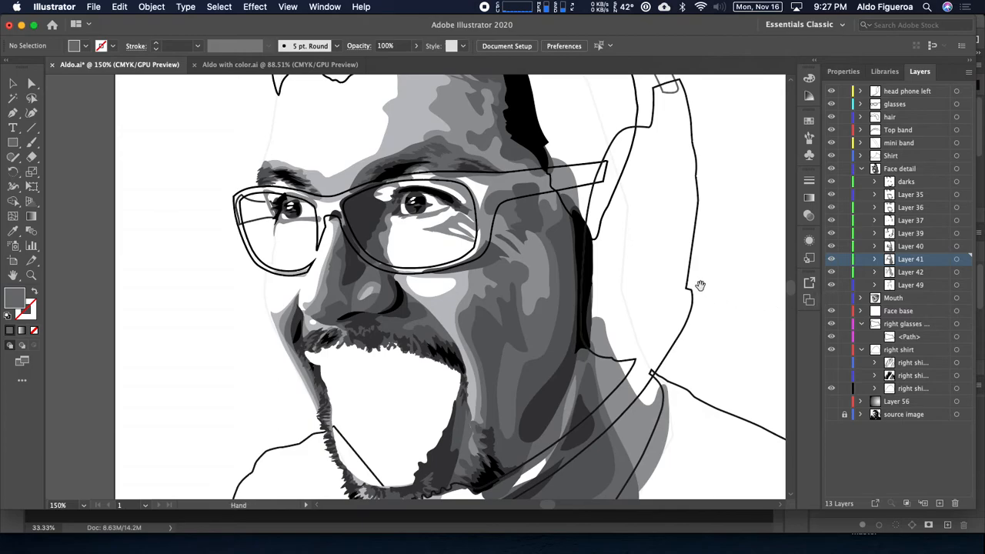
- Show the Mouth layer and expand it to review the mouth's tone sublayers, then collapse it
{"action": "left_click_drag", "start_coordinate": [633, 277], "coordinate": [621, 210]}
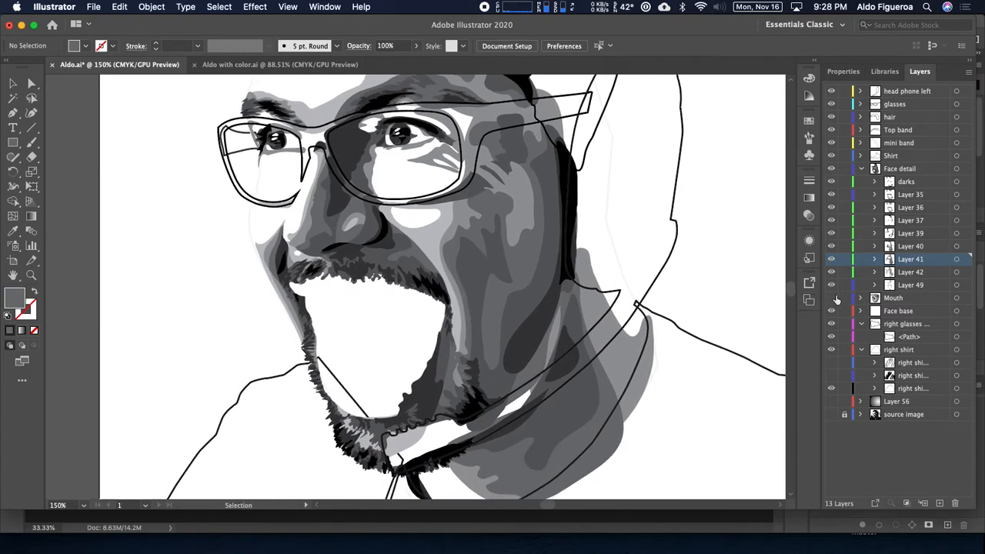
{"action": "left_click", "coordinate": [831, 299]}
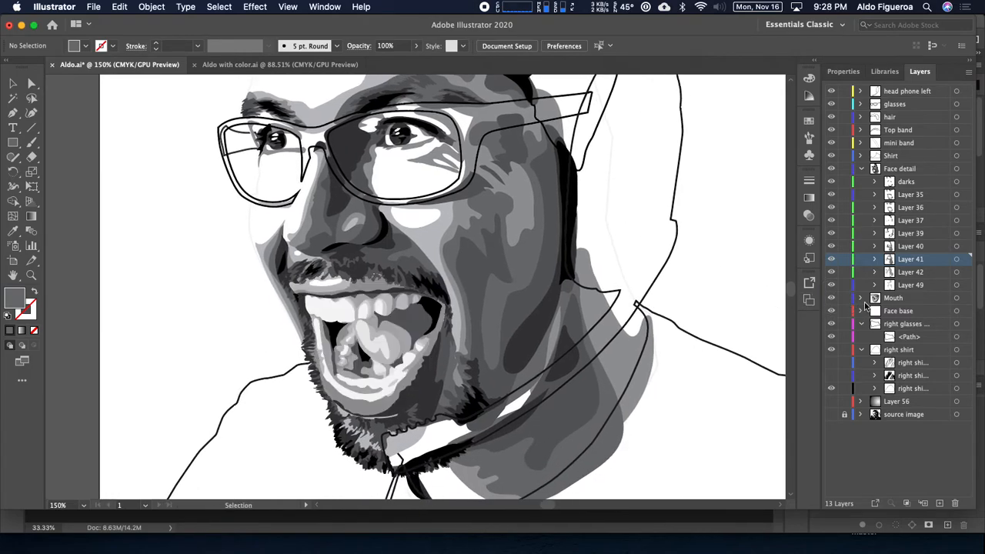
{"action": "left_click", "coordinate": [861, 298]}
{"action": "scroll", "coordinate": [898, 364], "scroll_direction": "down", "scroll_amount": 2}
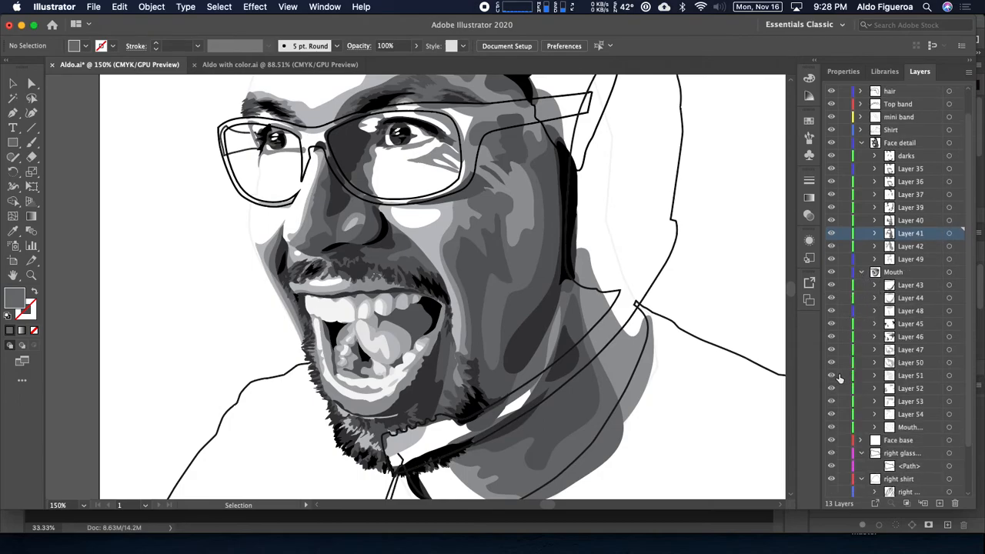
{"action": "scroll", "coordinate": [713, 300], "scroll_direction": "up", "scroll_amount": 5}
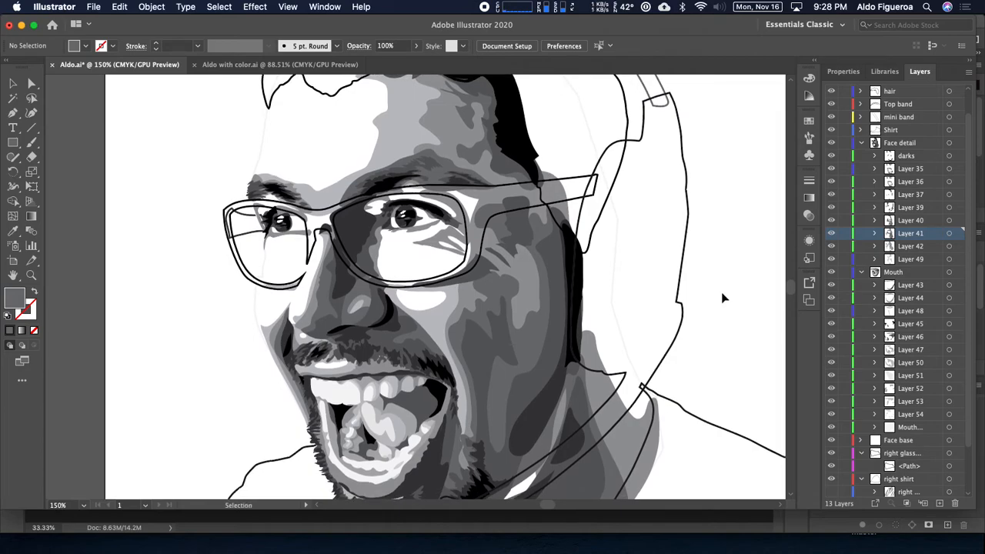
{"action": "left_click", "coordinate": [863, 273]}
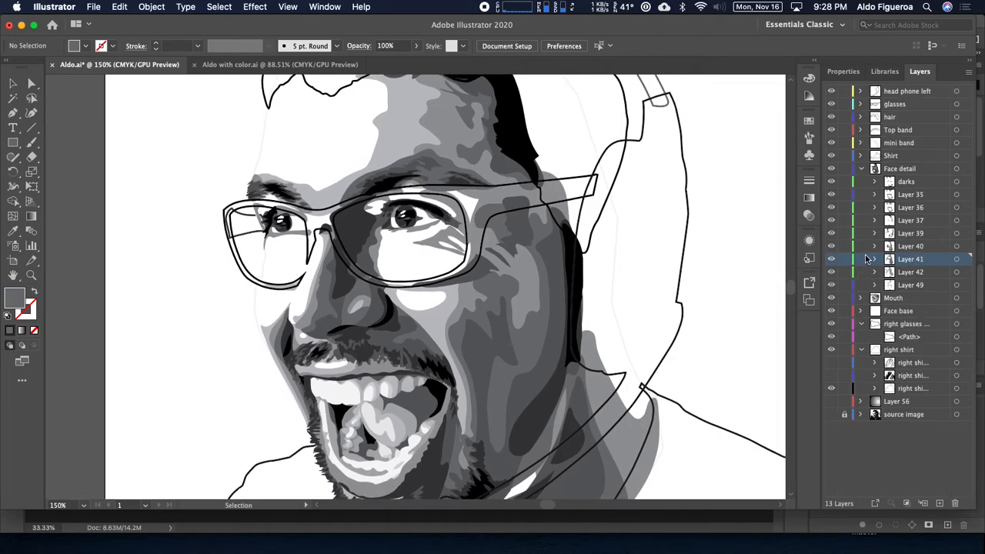
- Show the hidden left shirt sublayers inside the Shirt layer
{"action": "left_click", "coordinate": [862, 156]}
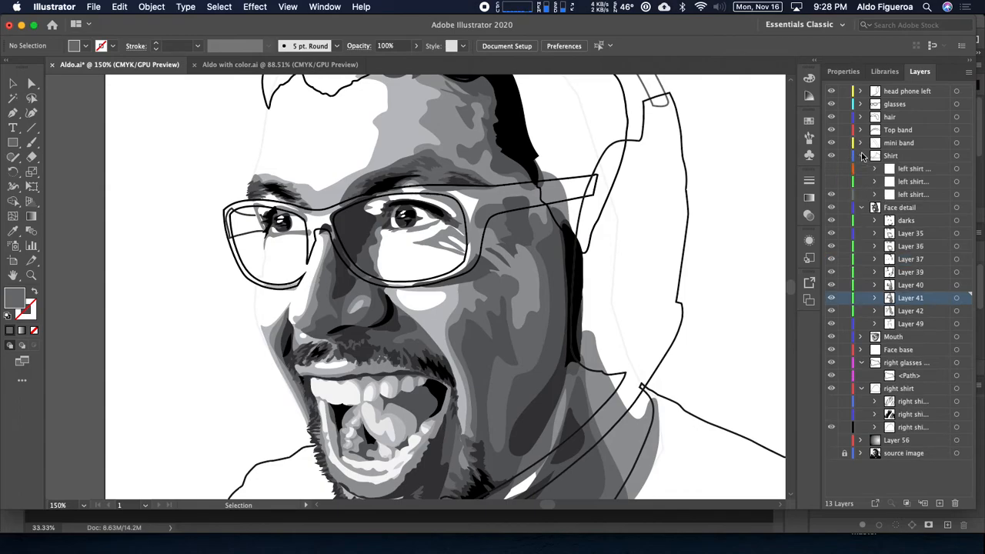
{"action": "left_click", "coordinate": [831, 169]}
{"action": "left_click_drag", "start_coordinate": [740, 264], "coordinate": [694, 130]}
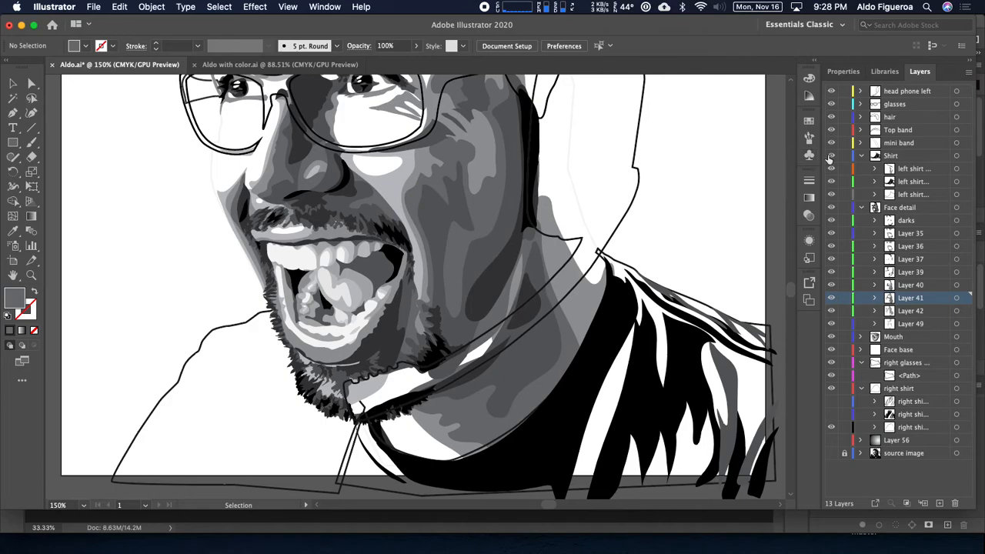
{"action": "left_click", "coordinate": [862, 156]}
- Show the hidden mini band sublayers and give the band's base shape a solid gray fill in place of its outline
{"action": "left_click", "coordinate": [860, 143]}
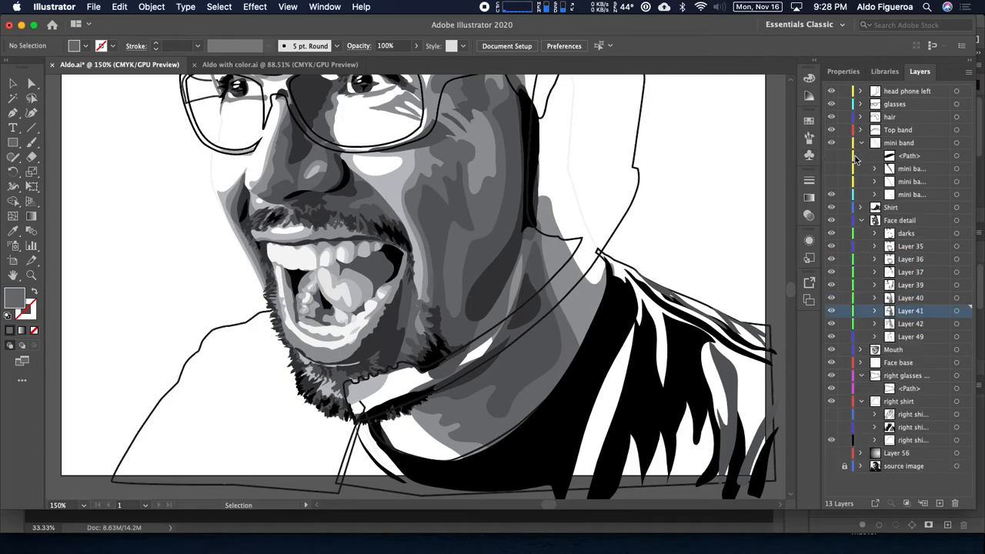
{"action": "left_click", "coordinate": [833, 181]}
{"action": "left_click", "coordinate": [832, 169]}
{"action": "left_click_drag", "start_coordinate": [678, 152], "coordinate": [653, 260]}
{"action": "key", "text": "super+minus"}
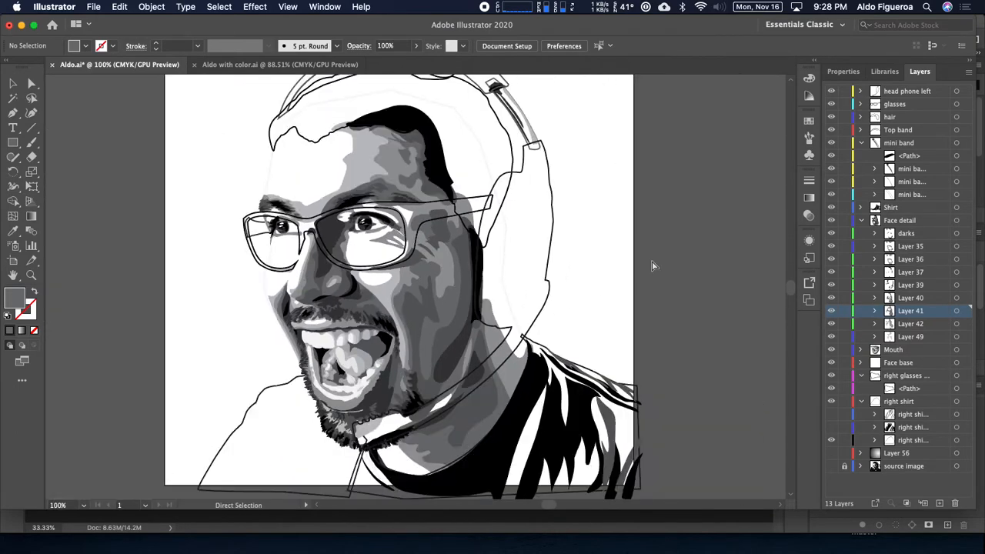
{"action": "left_click_drag", "start_coordinate": [569, 158], "coordinate": [572, 213]}
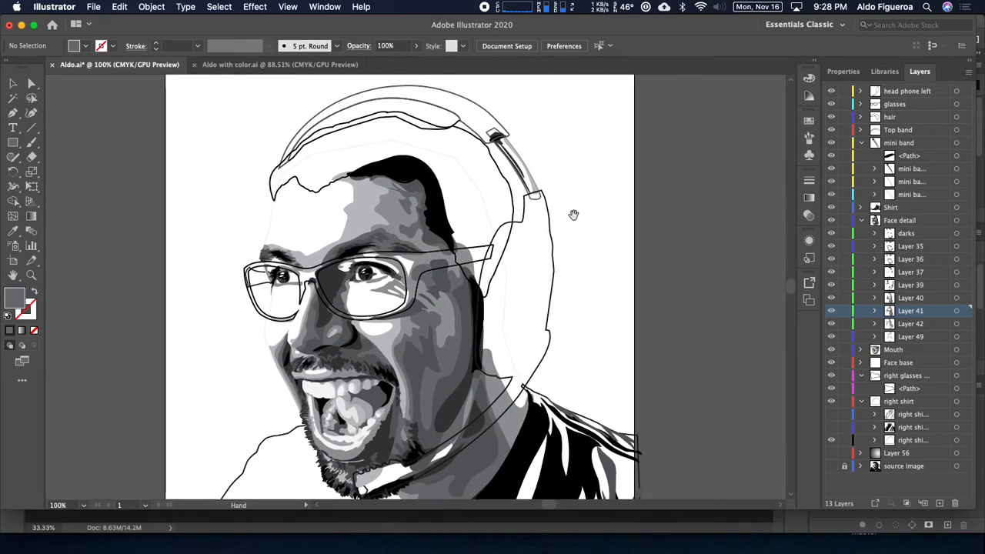
{"action": "left_click", "coordinate": [956, 194]}
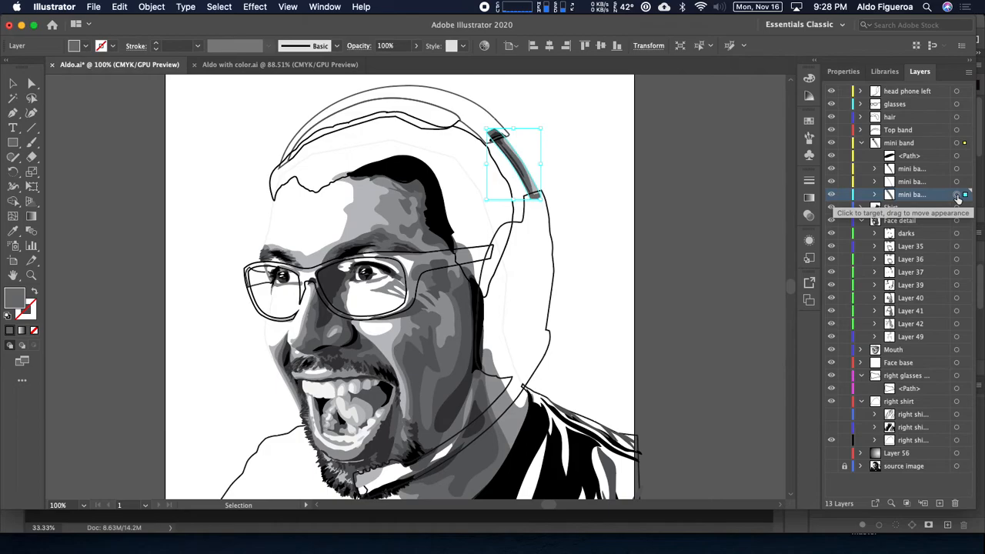
{"action": "left_click", "coordinate": [861, 143]}
- Show the hidden Top band sublayers, filling Layer 15 with black and the large band base with dark gray instead of outlines
{"action": "left_click", "coordinate": [862, 133]}
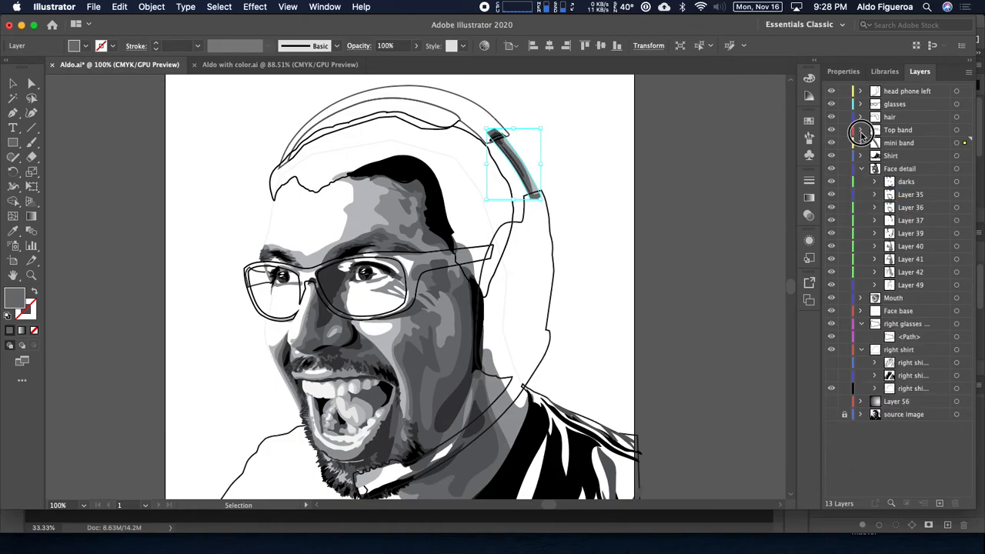
{"action": "left_click", "coordinate": [833, 144]}
{"action": "left_click", "coordinate": [832, 158]}
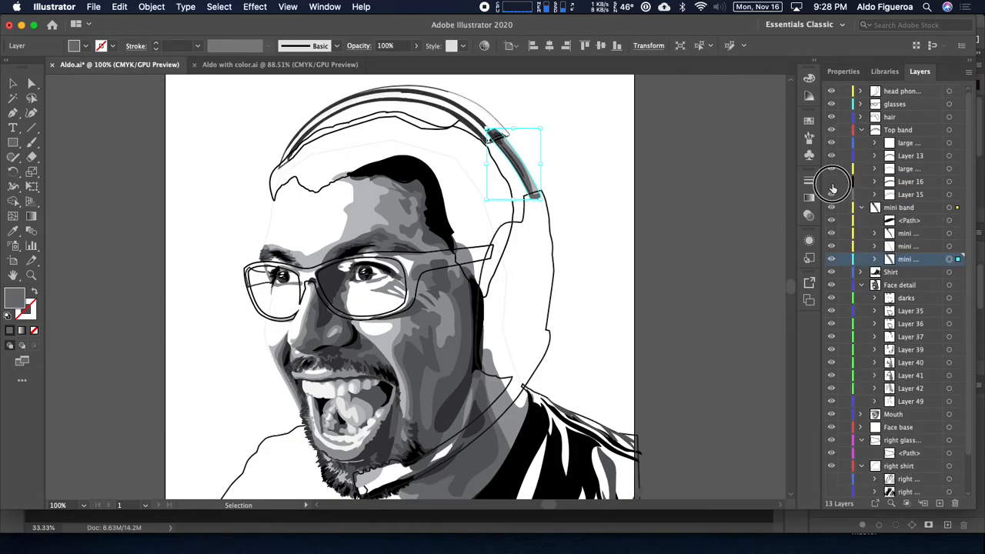
{"action": "left_click", "coordinate": [830, 183]}
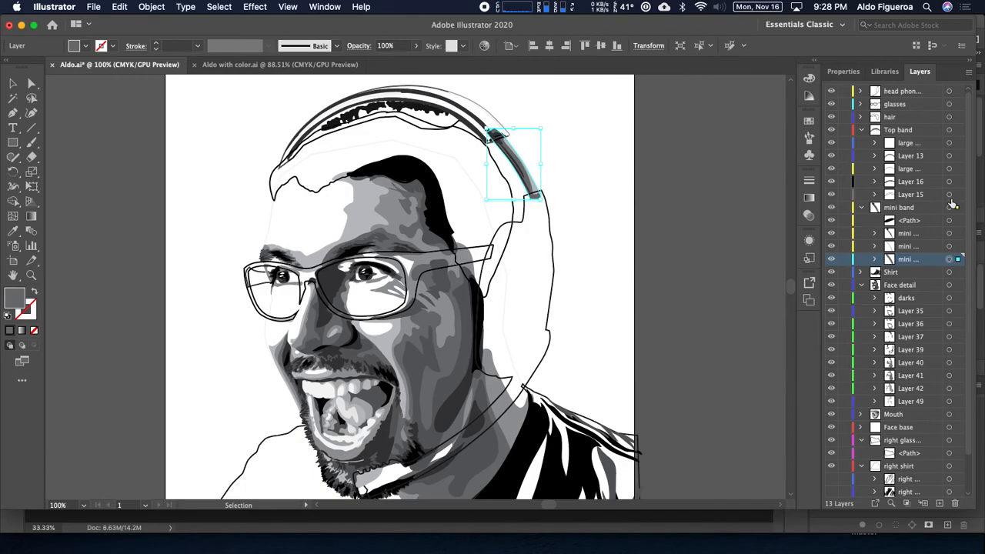
{"action": "left_click", "coordinate": [949, 194]}
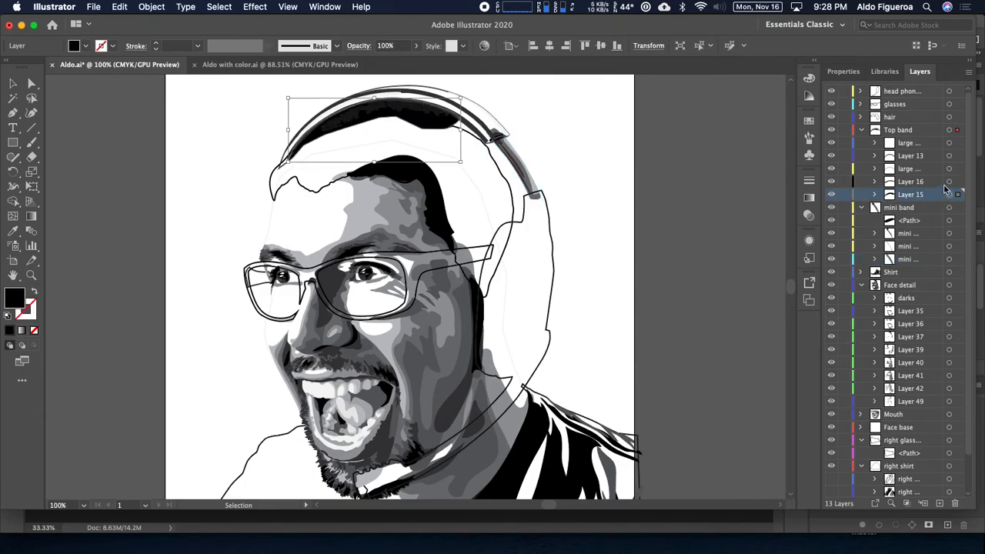
{"action": "left_click", "coordinate": [949, 169]}
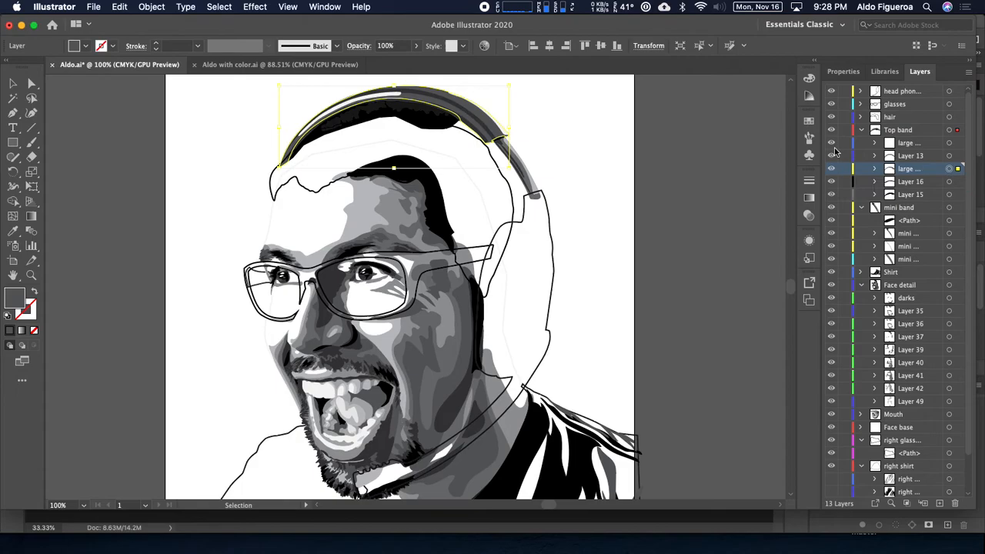
{"action": "left_click", "coordinate": [861, 129]}
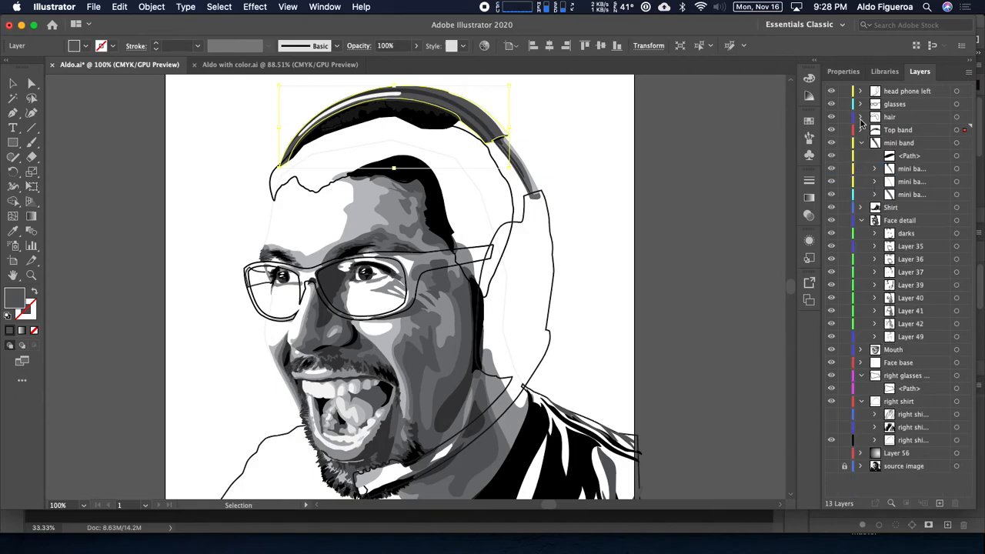
- Show Layers 28 and 29 of the hair and fill the hair base with black in place of its outline
{"action": "left_click", "coordinate": [861, 117]}
{"action": "left_click", "coordinate": [832, 143]}
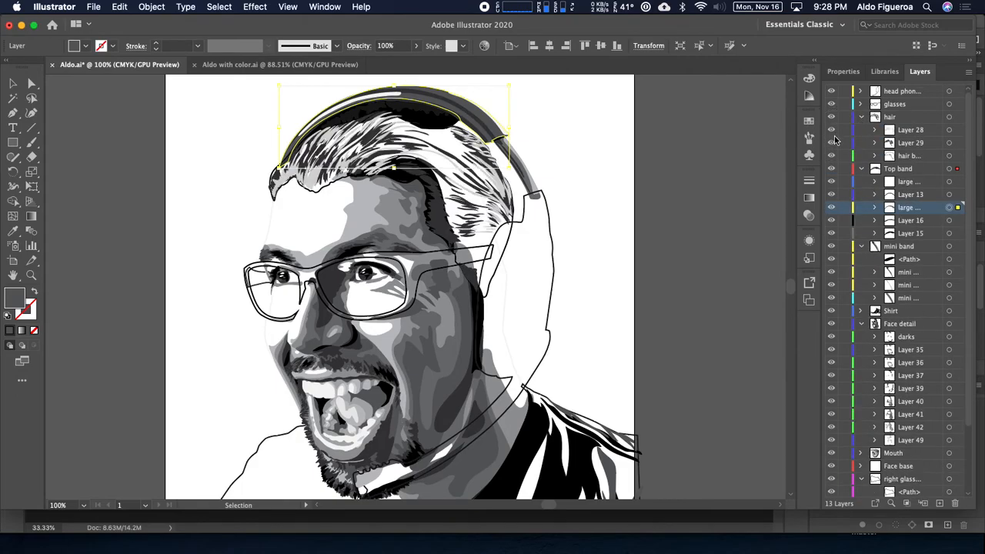
{"action": "left_click", "coordinate": [948, 155]}
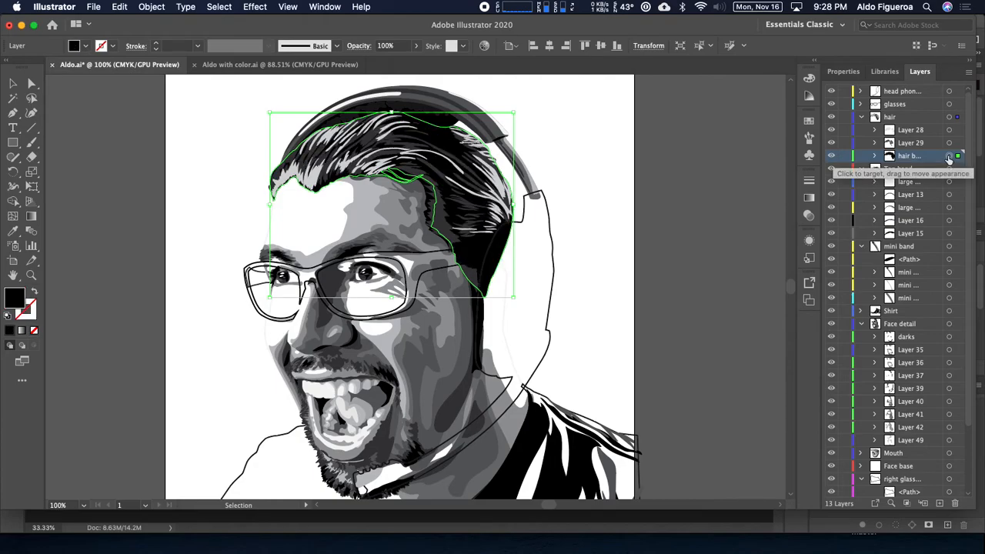
{"action": "left_click", "coordinate": [860, 116]}
- Show Layers 24, 25 and 26 of the glasses and fill the glasses base with black in place of its outline
{"action": "left_click", "coordinate": [861, 103]}
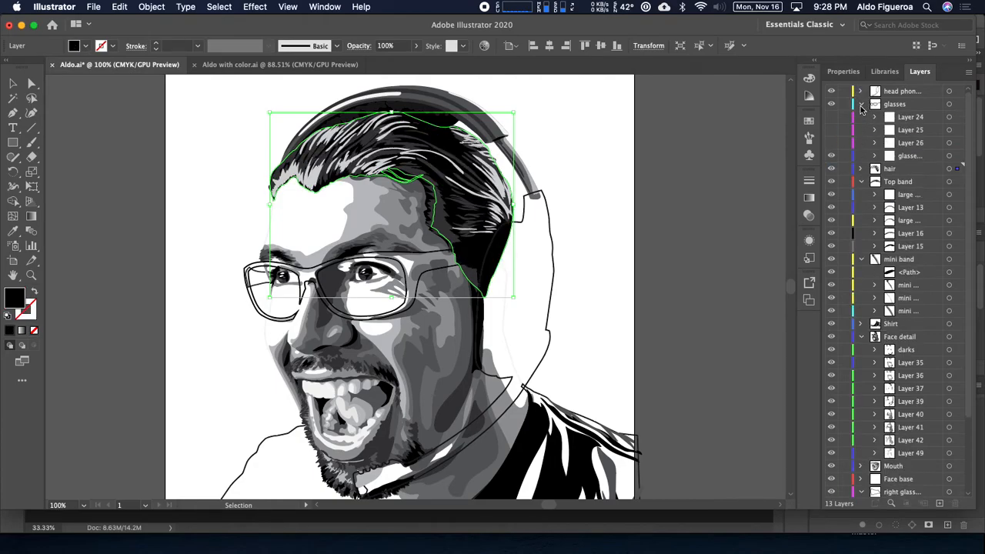
{"action": "left_click", "coordinate": [831, 116]}
{"action": "left_click", "coordinate": [831, 130]}
{"action": "left_click", "coordinate": [831, 143]}
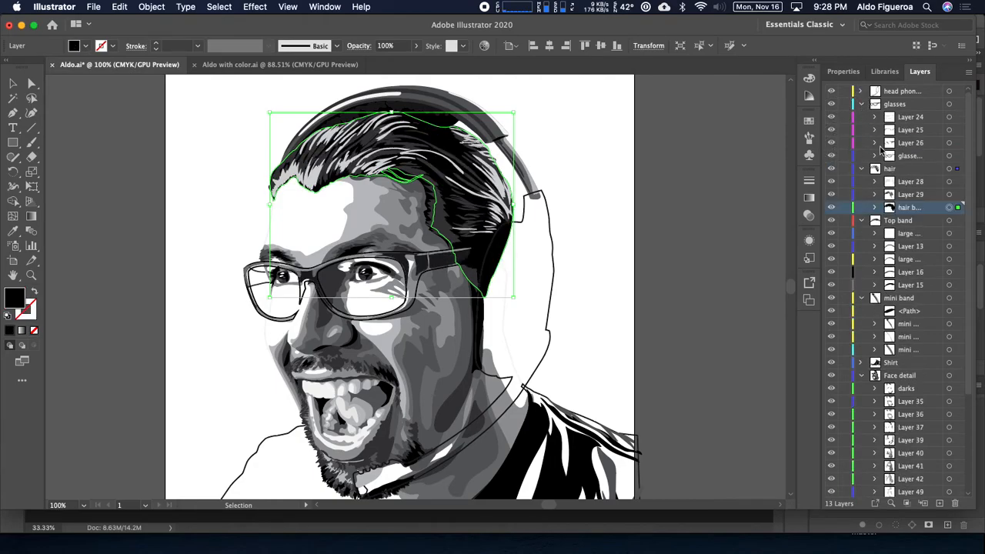
{"action": "left_click", "coordinate": [948, 156]}
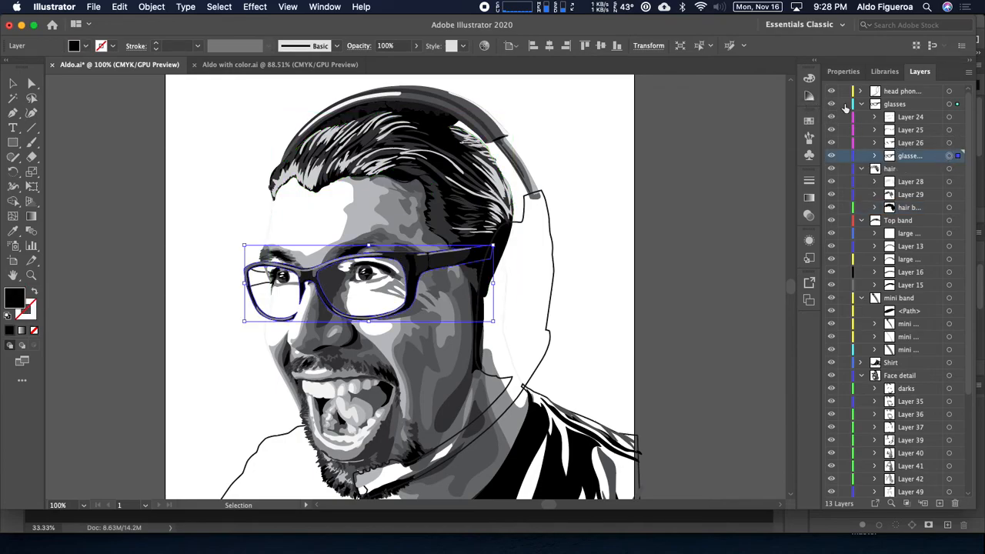
- Fill the left earpiece base with near-black and show Layers 19, 20, 21, 23 and ep light of the left headphone
{"action": "left_click", "coordinate": [861, 91]}
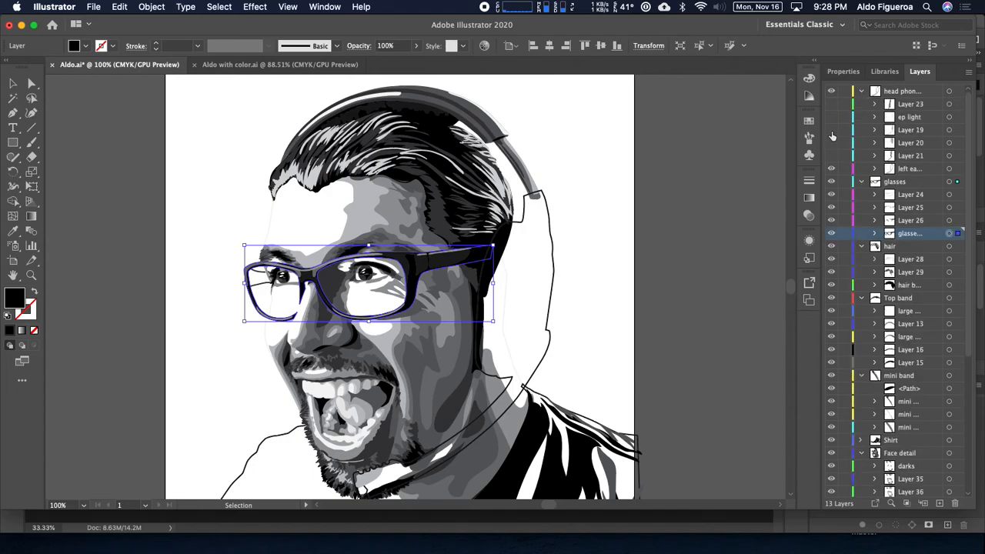
{"action": "left_click", "coordinate": [954, 168]}
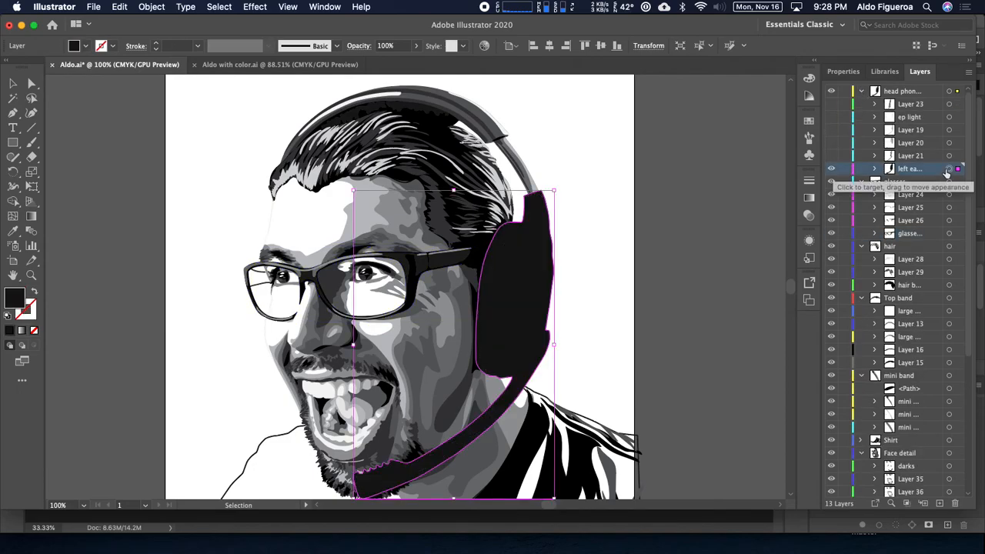
{"action": "left_click_drag", "start_coordinate": [831, 155], "coordinate": [832, 103]}
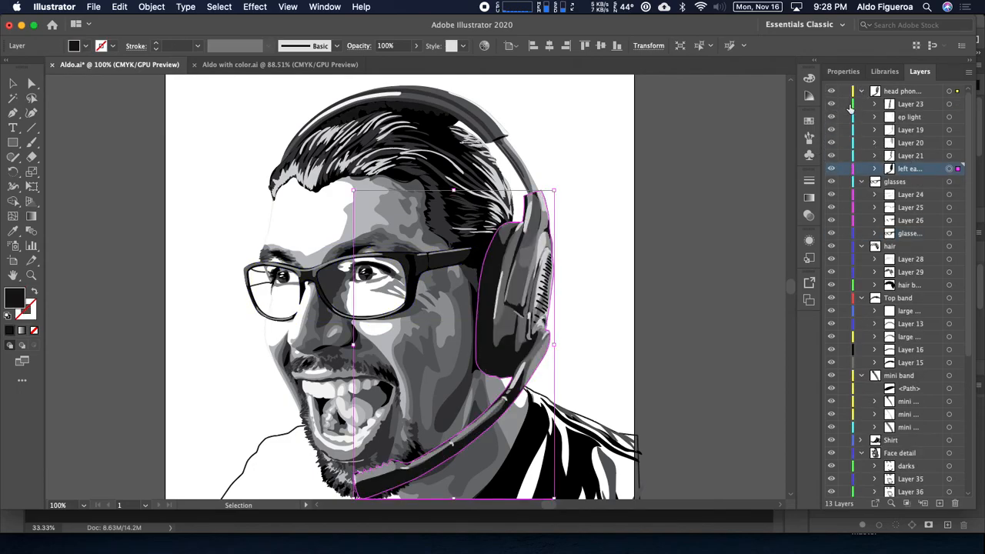
- Collapse the head phone left, glasses, hair, Top band, mini band and Face detail layers to tidy the layer list
{"action": "left_click", "coordinate": [861, 90]}
{"action": "left_click", "coordinate": [862, 104]}
{"action": "left_click", "coordinate": [861, 91]}
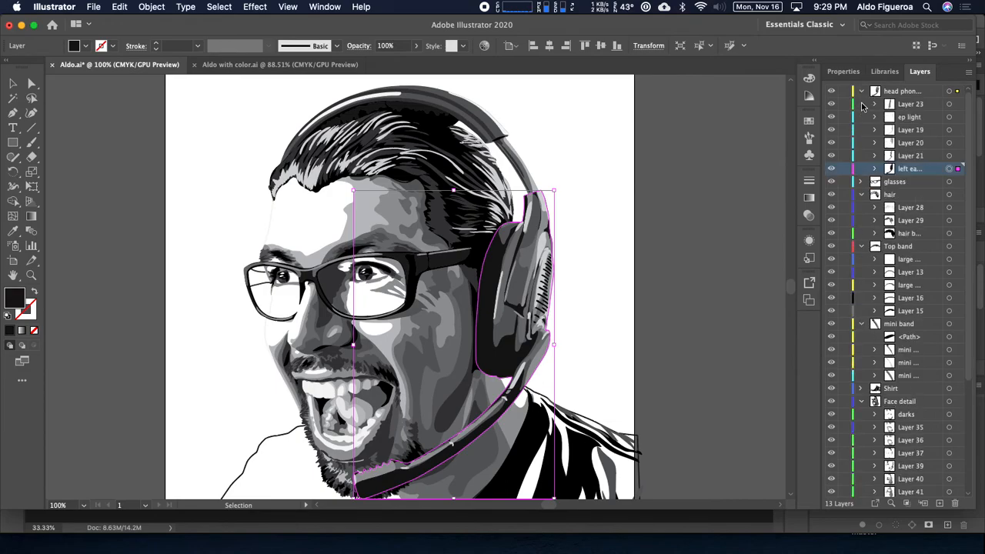
{"action": "left_click", "coordinate": [862, 91]}
{"action": "left_click", "coordinate": [861, 117]}
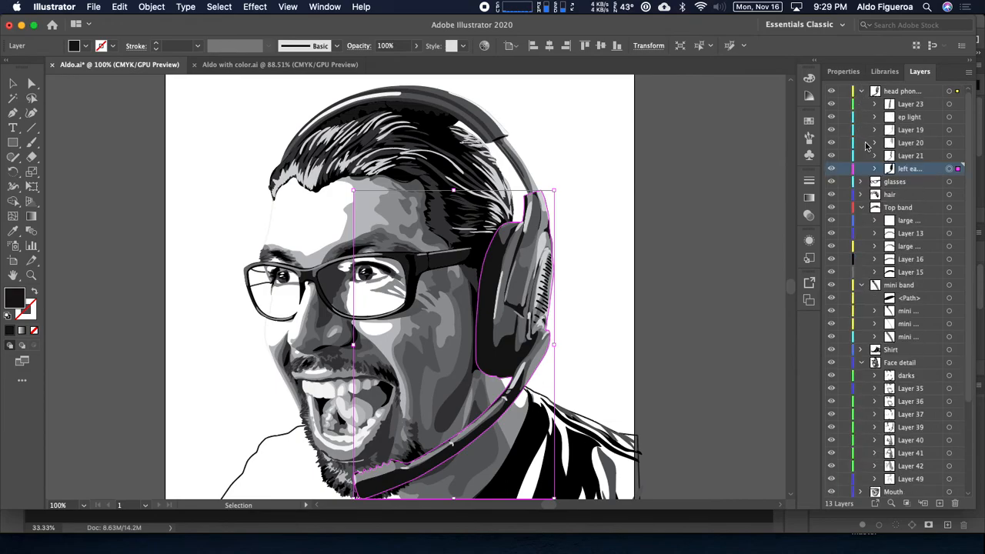
{"action": "left_click", "coordinate": [861, 92]}
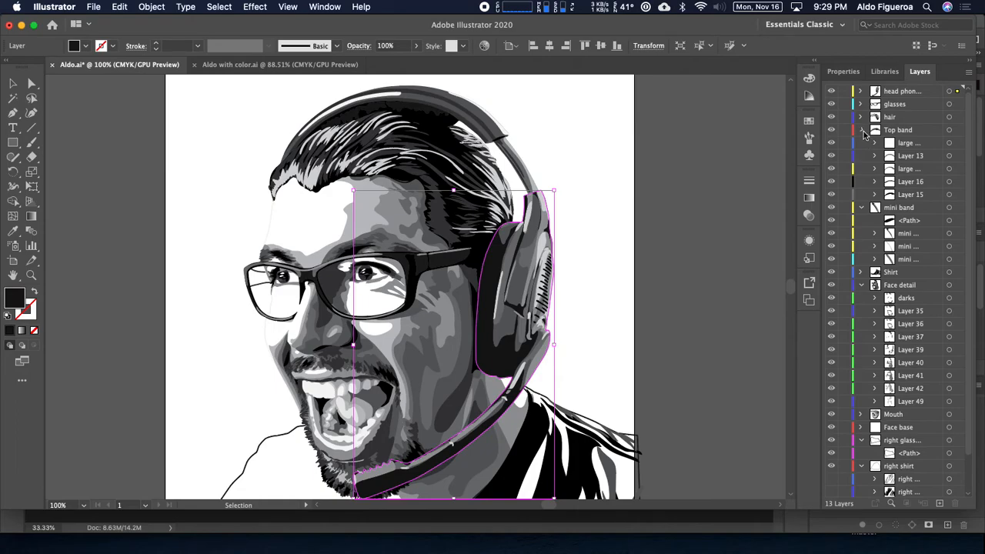
{"action": "left_click", "coordinate": [861, 130]}
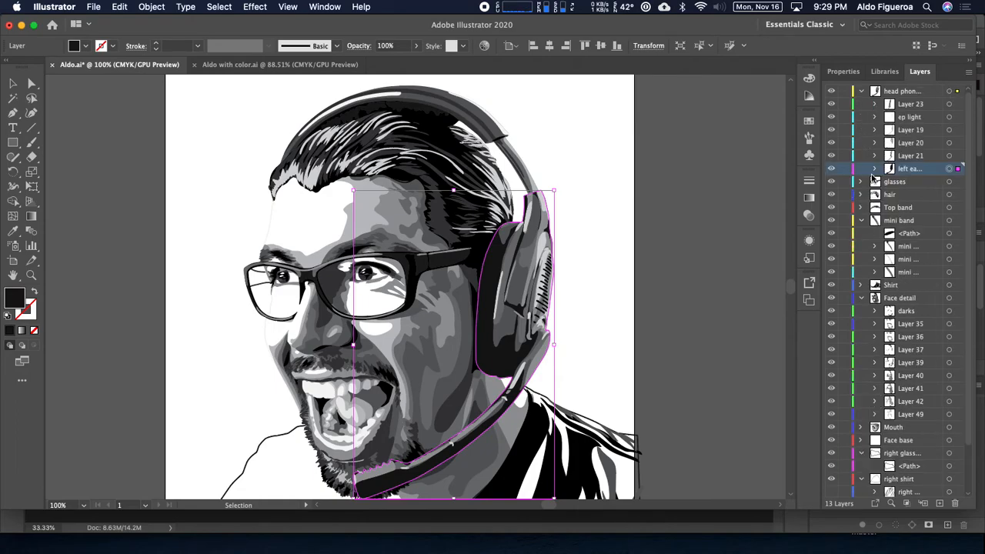
{"action": "left_click", "coordinate": [861, 221]}
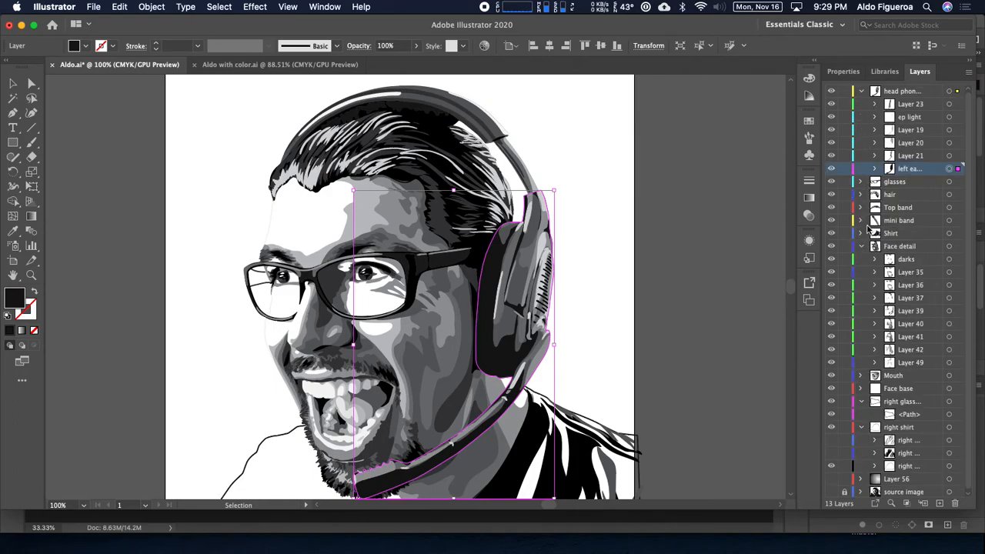
{"action": "left_click", "coordinate": [861, 90]}
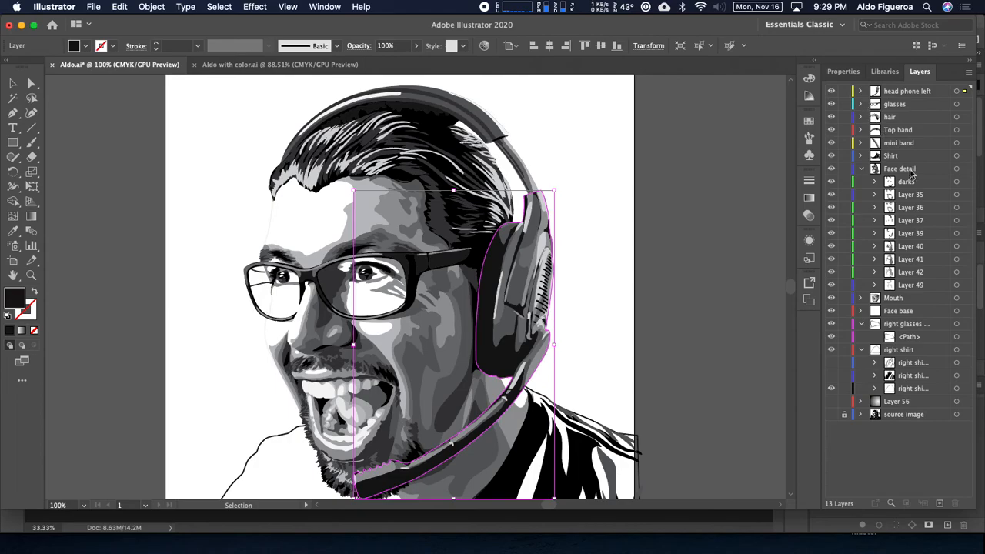
{"action": "left_click", "coordinate": [861, 169]}
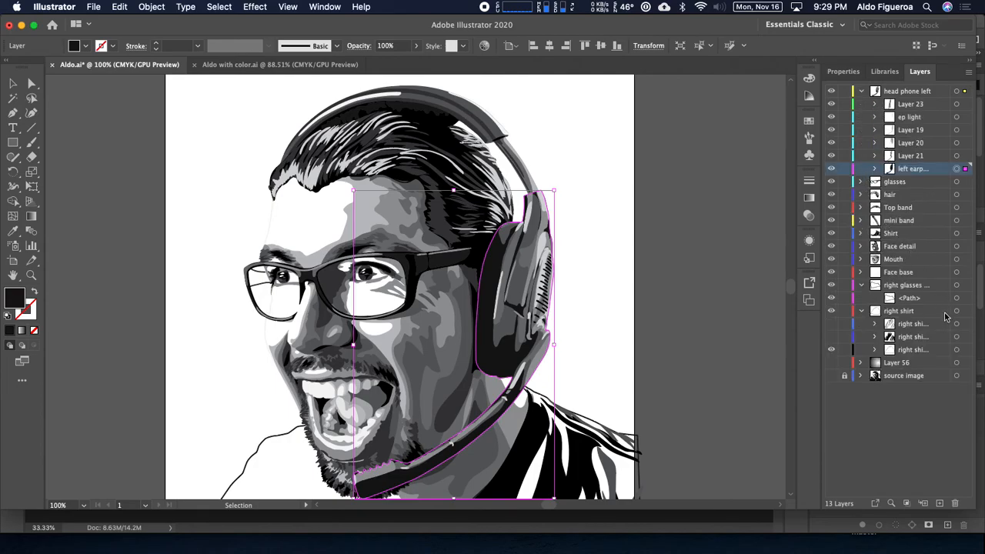
{"action": "left_click", "coordinate": [956, 195]}
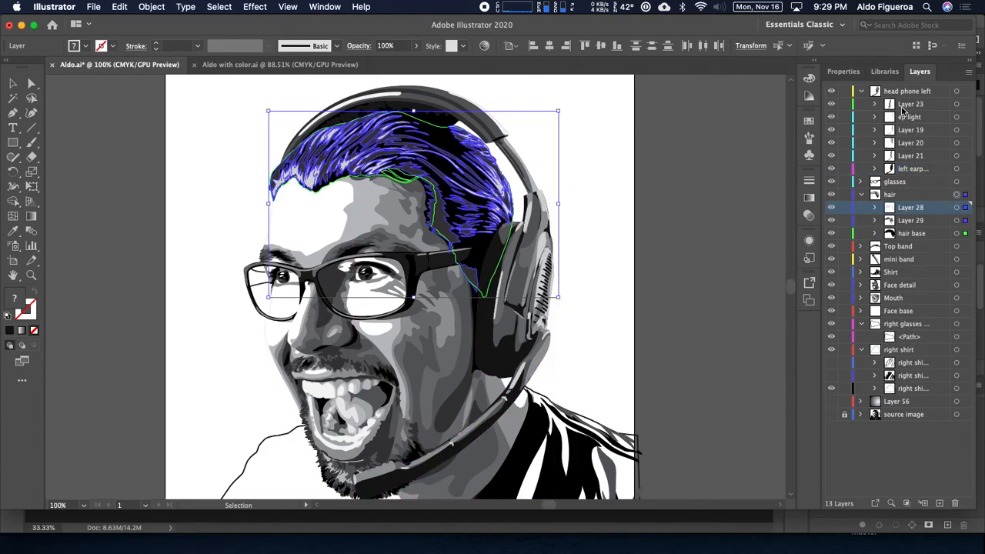
{"action": "left_click", "coordinate": [862, 91]}
{"action": "left_click", "coordinate": [861, 117]}
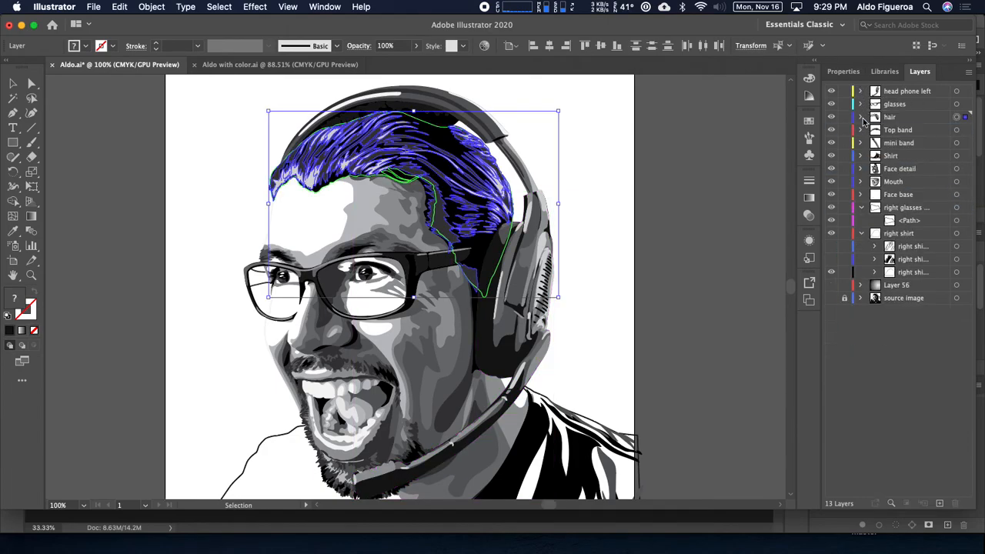
- Fill the right glasses path with dark gray and the right shirt base with near-black, and show the right shirt's two detail layers
{"action": "left_click", "coordinate": [956, 220]}
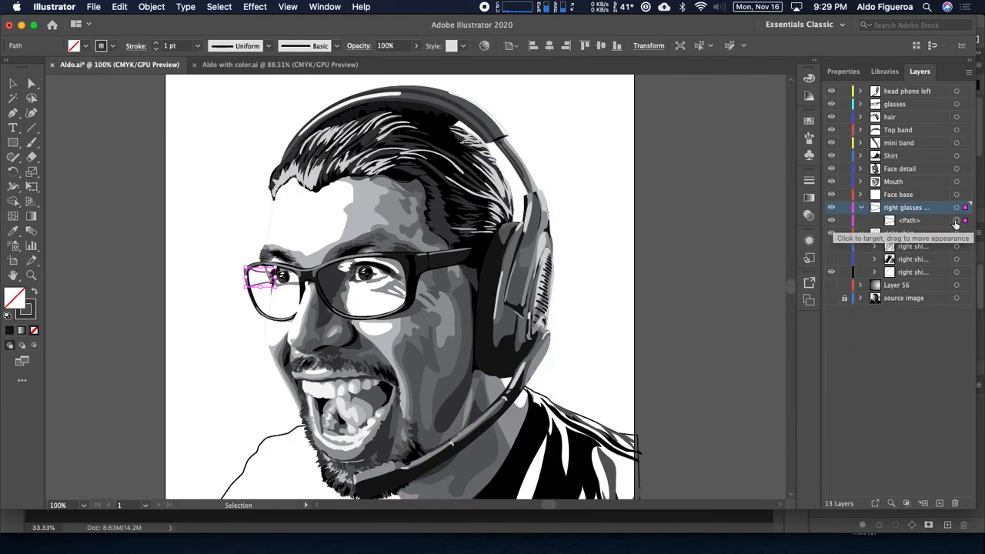
{"action": "scroll", "coordinate": [567, 268], "scroll_direction": "down", "scroll_amount": 5}
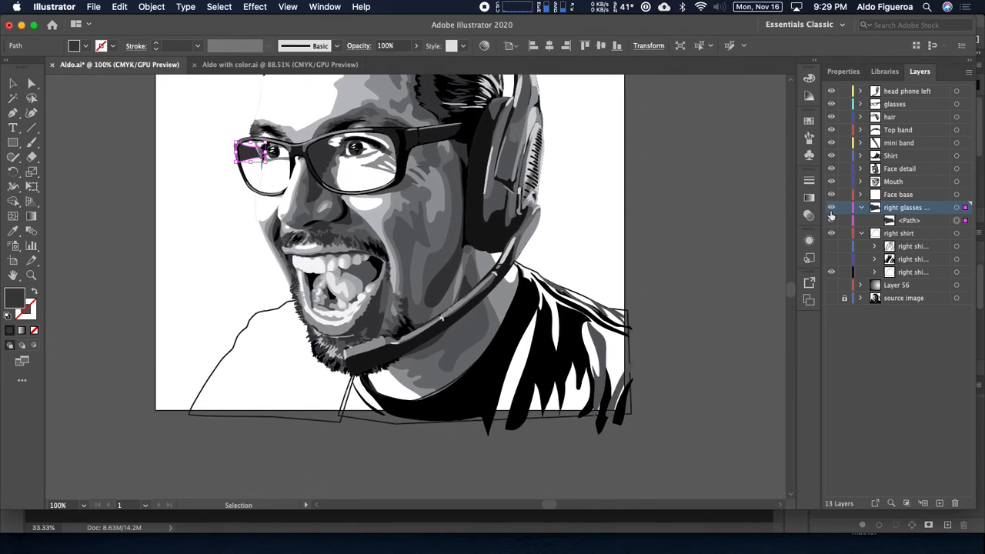
{"action": "left_click", "coordinate": [831, 246]}
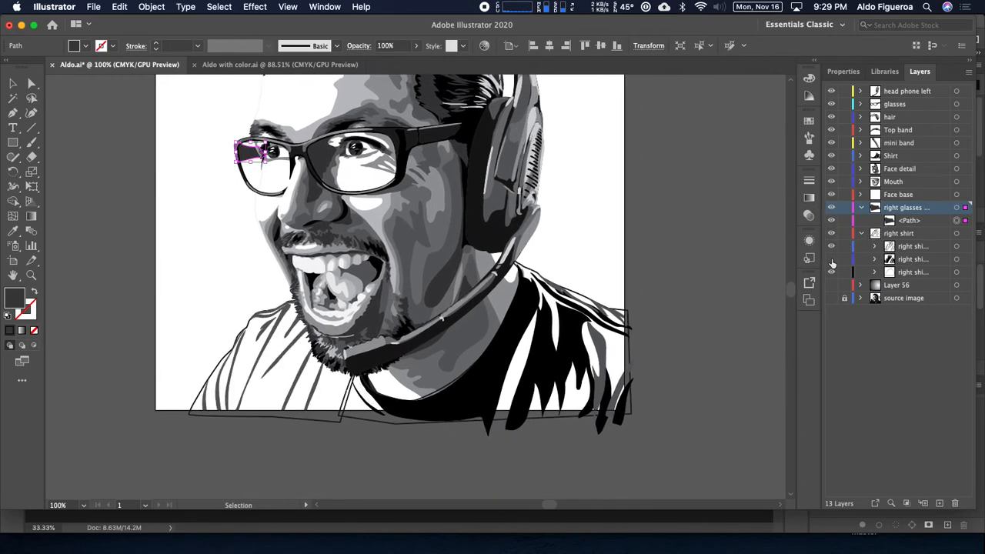
{"action": "left_click", "coordinate": [831, 259]}
{"action": "left_click", "coordinate": [955, 272]}
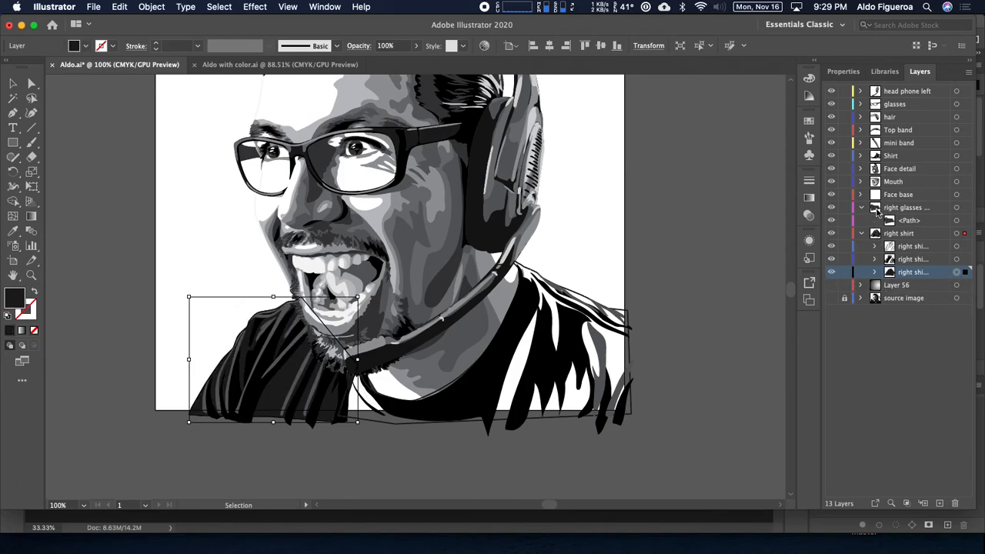
- Expand the Shirt layer and fill the left shirt base with near-black in place of its outline
{"action": "left_click_drag", "start_coordinate": [600, 182], "coordinate": [623, 257]}
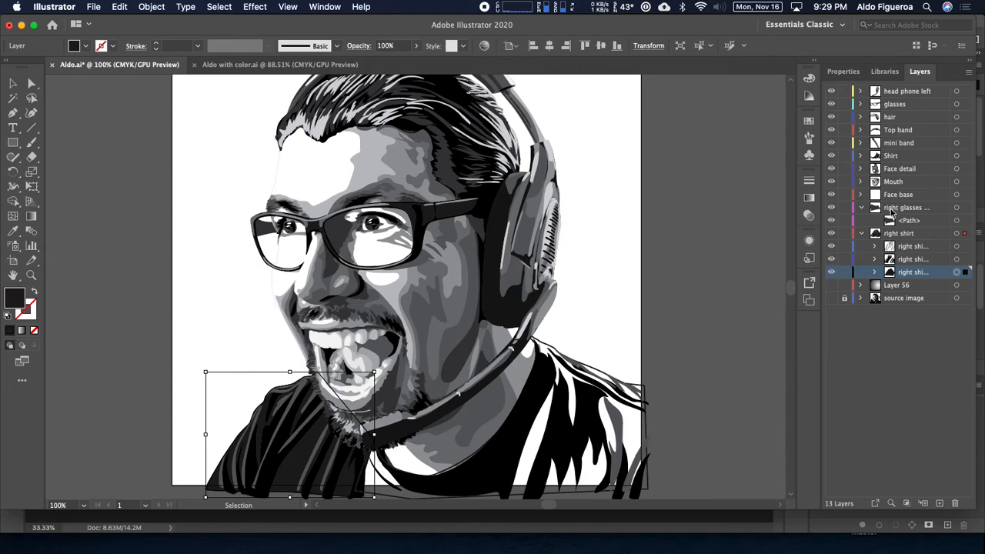
{"action": "left_click", "coordinate": [860, 156]}
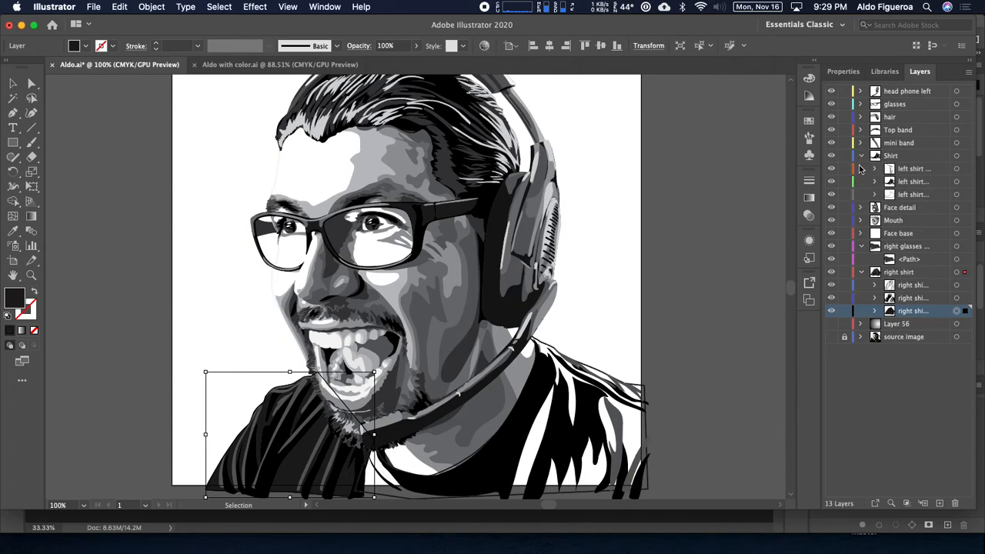
{"action": "left_click", "coordinate": [956, 195]}
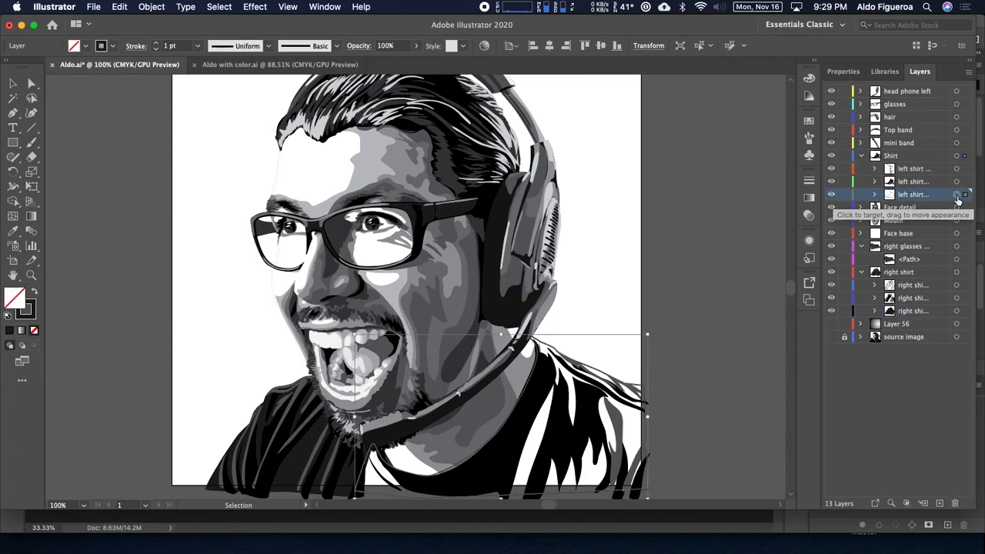
{"action": "scroll", "coordinate": [741, 222], "scroll_direction": "up", "scroll_amount": 2}
{"action": "scroll", "coordinate": [741, 222], "scroll_direction": "right", "scroll_amount": 1}
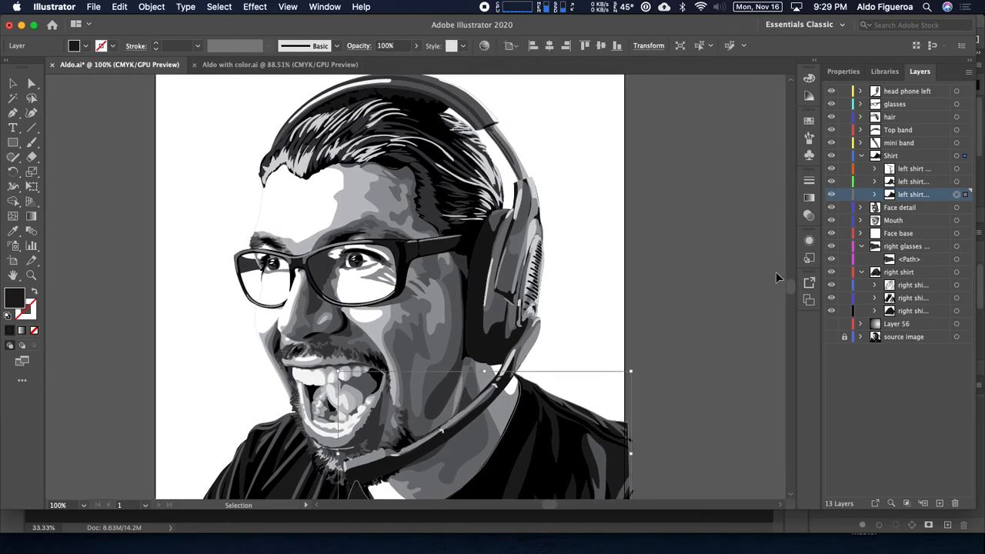
- Show the gradient background on Layer 56 and fill the Face base path with off-white in place of its outline
{"action": "left_click", "coordinate": [831, 324]}
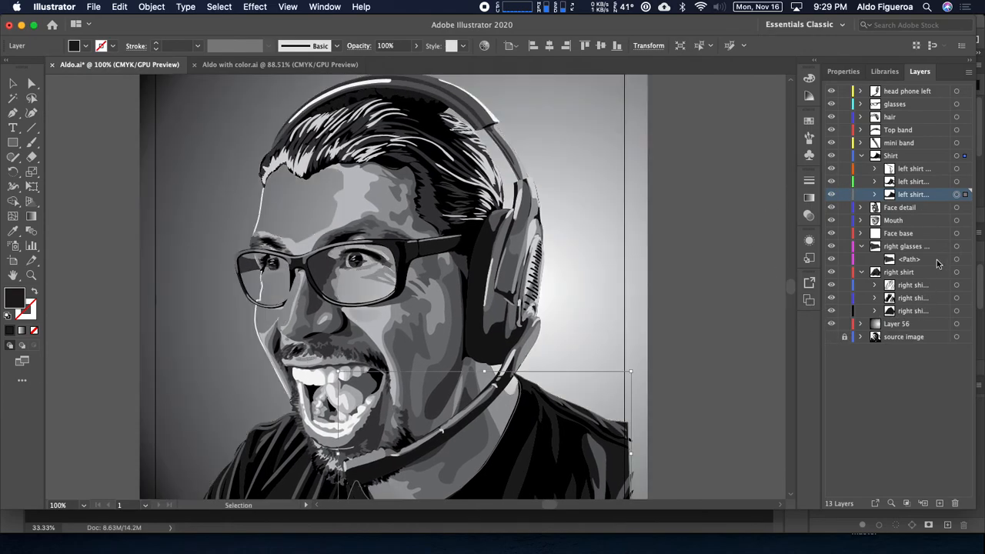
{"action": "left_click", "coordinate": [958, 233]}
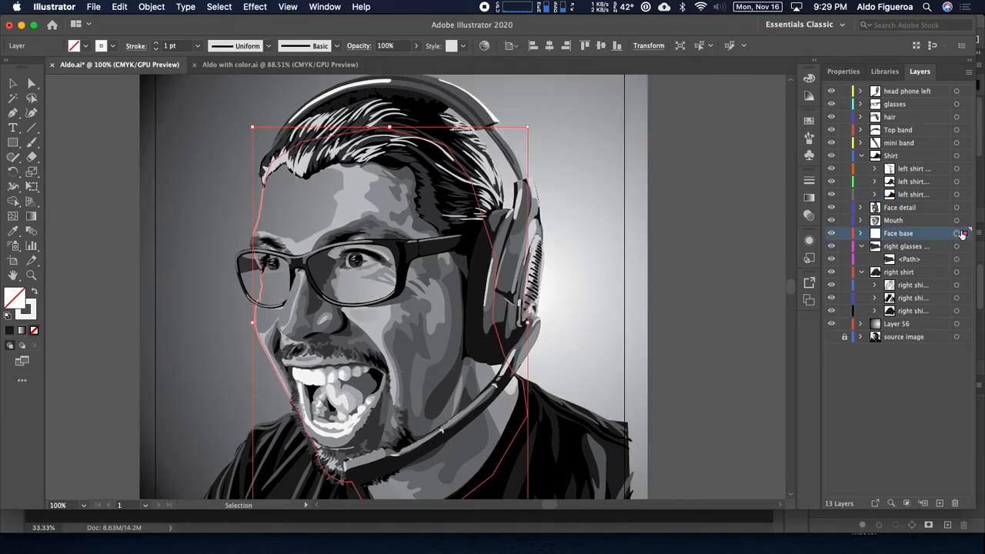
{"action": "left_click", "coordinate": [861, 233]}
{"action": "left_click", "coordinate": [953, 246]}
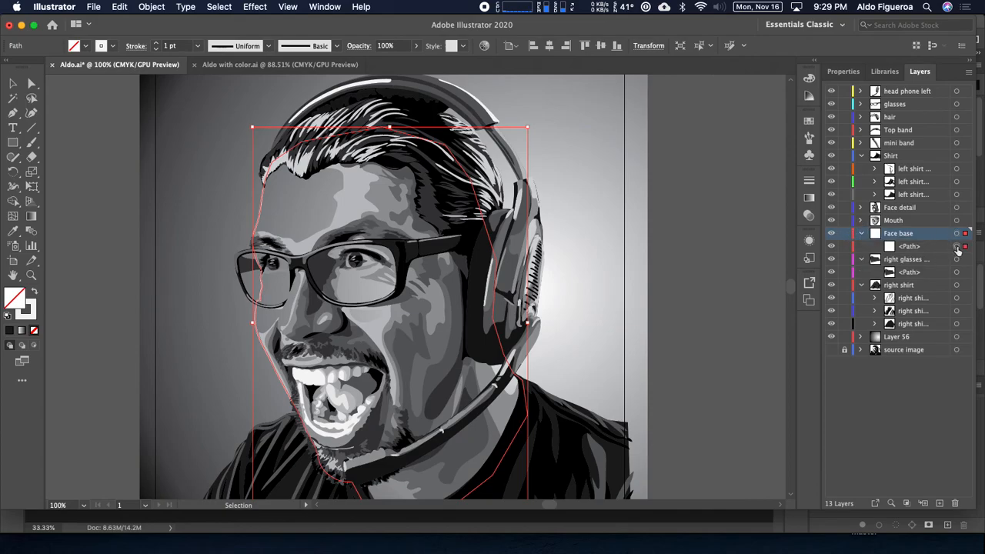
{"action": "key", "text": "shift+x"}
{"action": "key", "text": "a"}
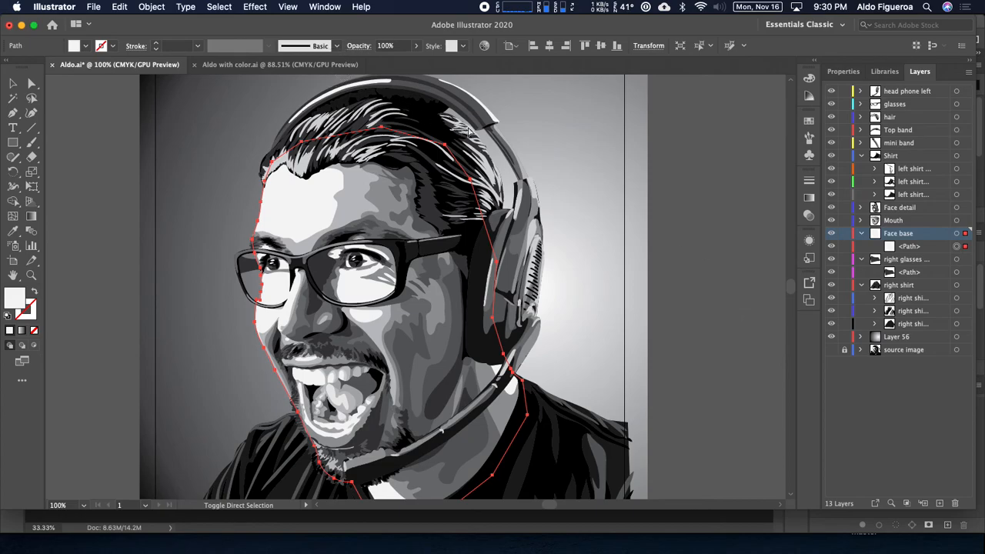
{"action": "key", "text": "super+shift+s"}
{"action": "left_click", "coordinate": [593, 202]}
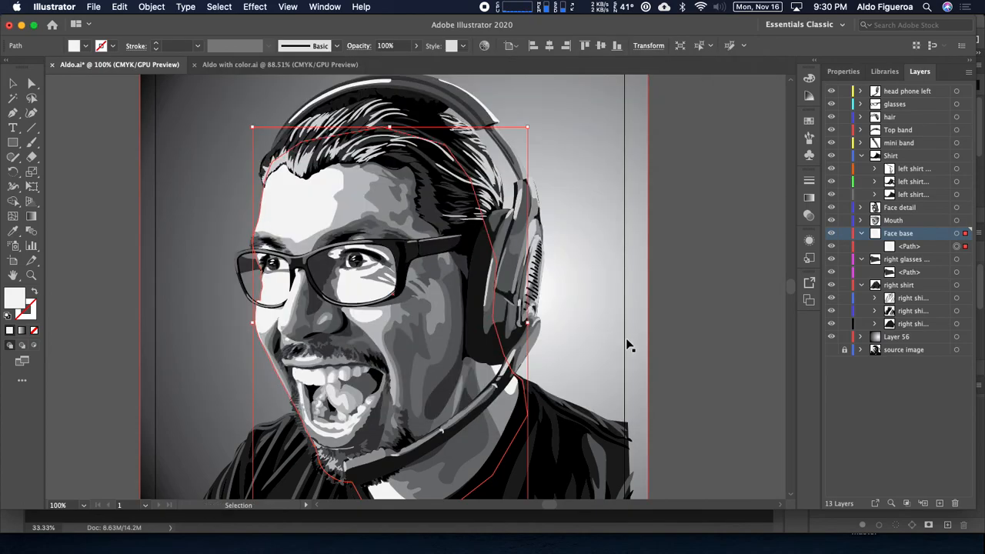
- View the color version of the portrait and return to the grayscale document, fitting its artboard in the window with nothing selected
{"action": "left_click", "coordinate": [338, 67]}
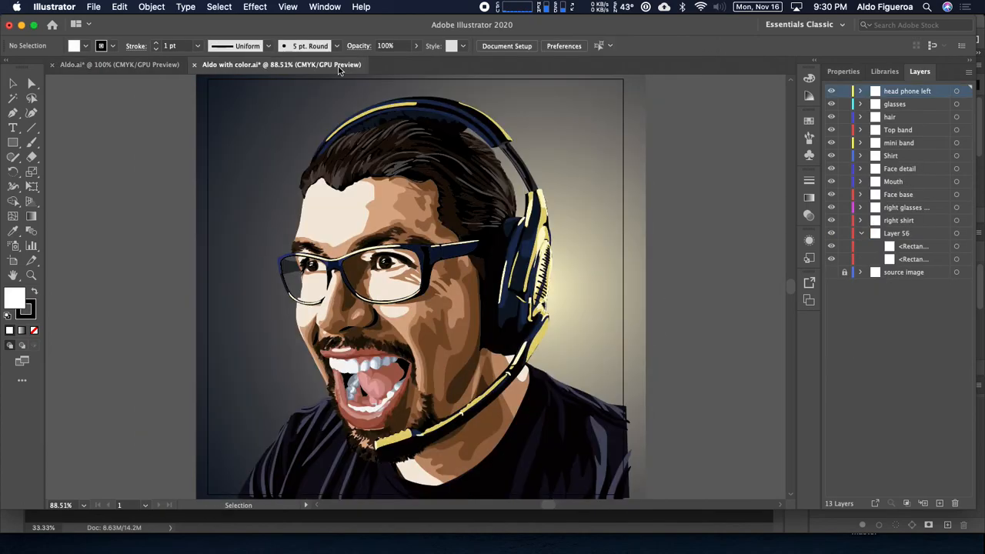
{"action": "mouse_move", "coordinate": [478, 191]}
{"action": "left_mouse_down"}
{"action": "mouse_move", "coordinate": [467, 171]}
{"action": "mouse_move", "coordinate": [477, 188]}
{"action": "left_mouse_up"}
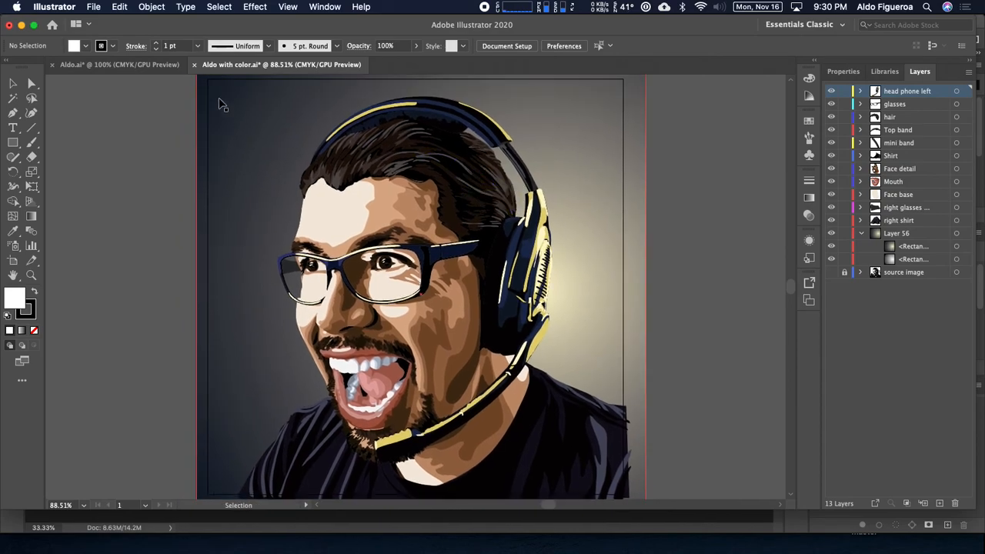
{"action": "left_click", "coordinate": [183, 67]}
{"action": "key", "text": "super+0"}
{"action": "key", "text": "super"}
{"action": "left_click", "coordinate": [211, 94], "text": "super"}
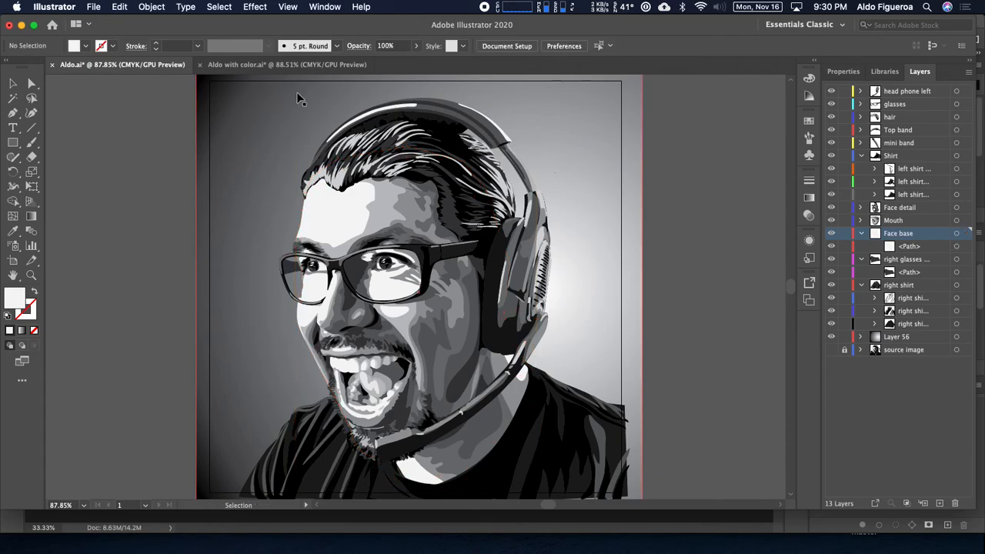
- In the color document, hide the left headphone's detail layers and reveal Layers 21, 20, 19, ep light and 23 one by one
{"action": "left_click", "coordinate": [334, 68]}
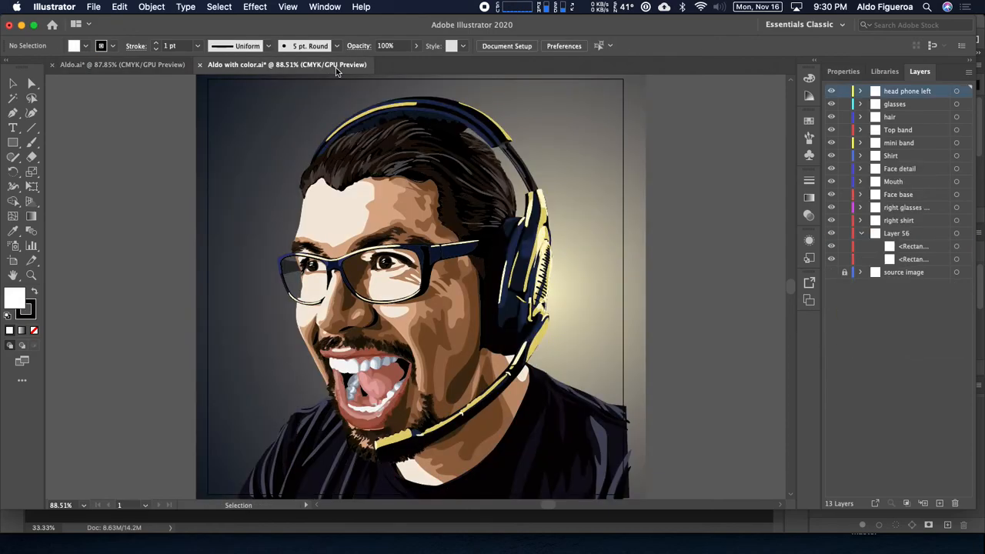
{"action": "left_click", "coordinate": [862, 91]}
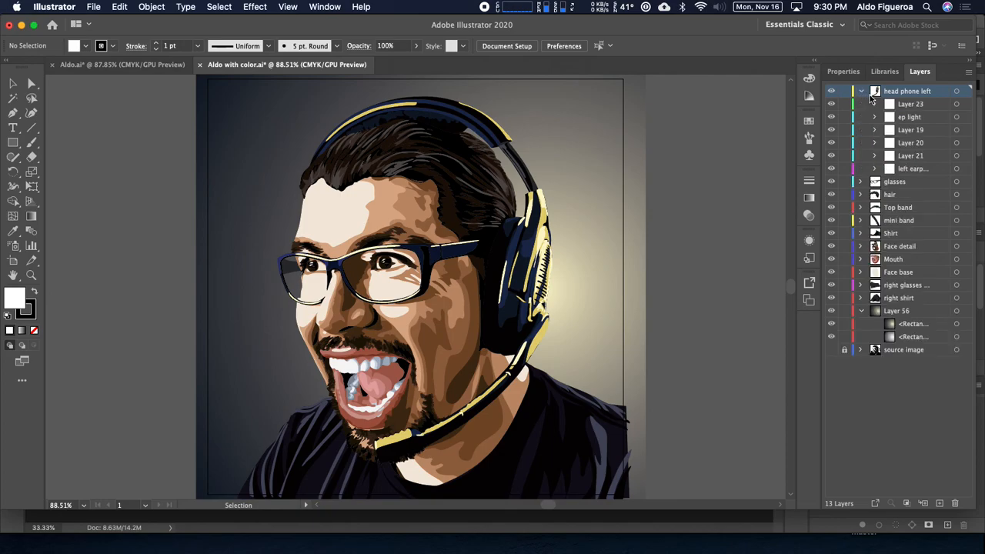
{"action": "left_click", "coordinate": [831, 154]}
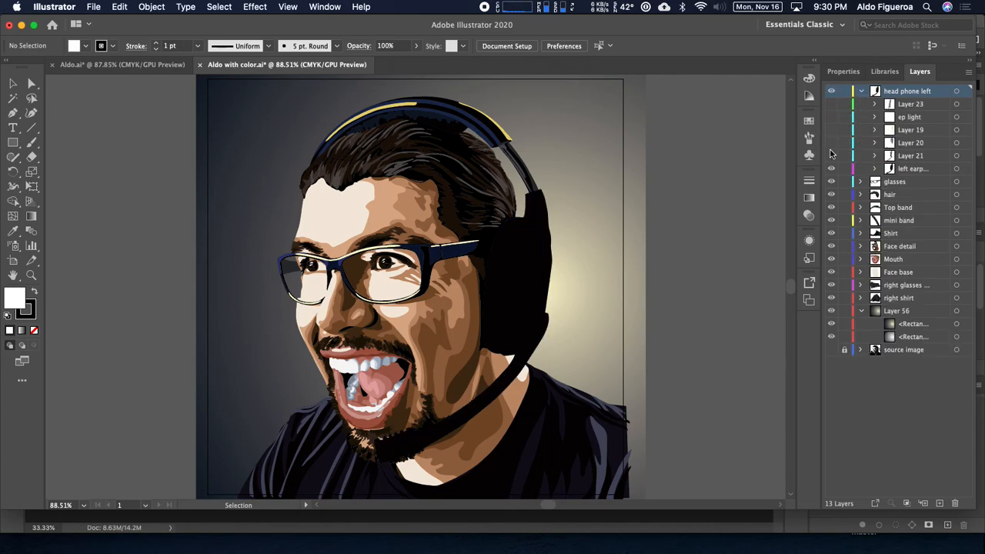
{"action": "left_click", "coordinate": [833, 157]}
{"action": "left_click", "coordinate": [834, 145]}
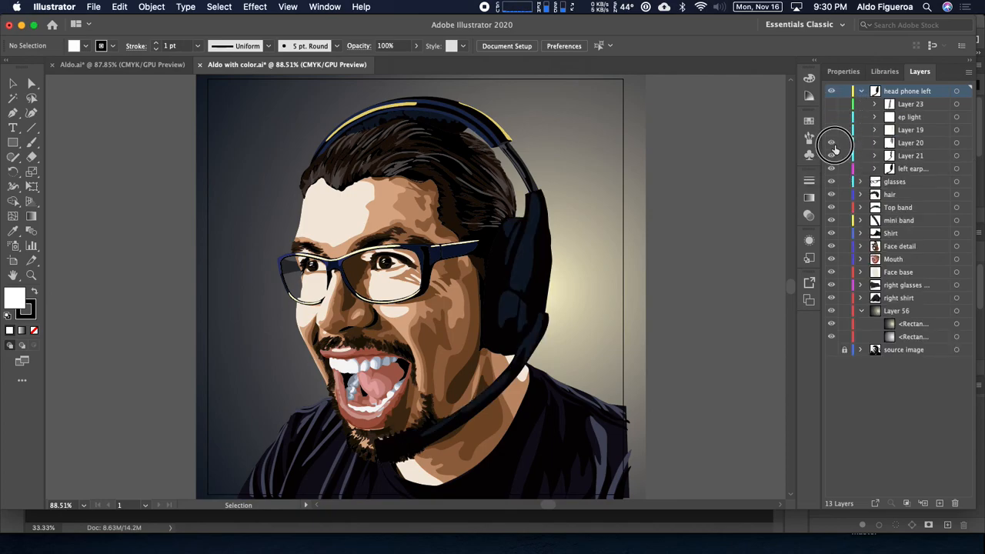
{"action": "left_click", "coordinate": [831, 130]}
{"action": "left_click", "coordinate": [831, 117]}
{"action": "left_click", "coordinate": [830, 106]}
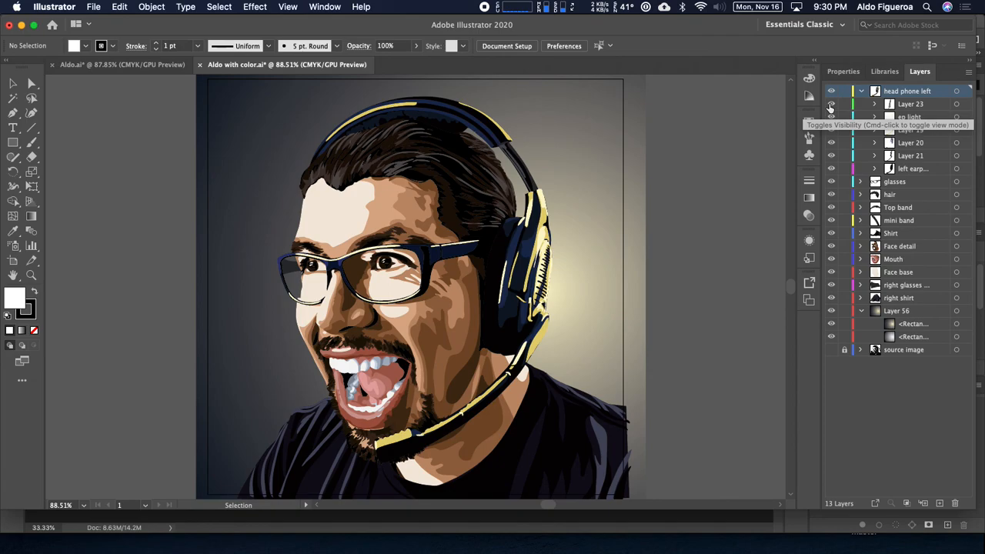
- Compare the grayscale and color versions of the portrait, ending on the grayscale document
{"action": "left_click", "coordinate": [121, 65]}
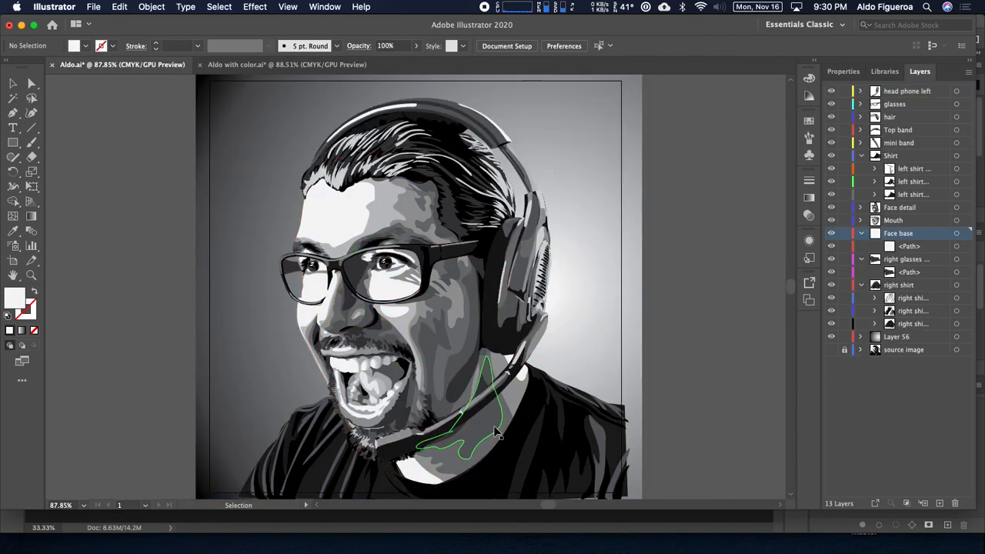
{"action": "left_click", "coordinate": [315, 68]}
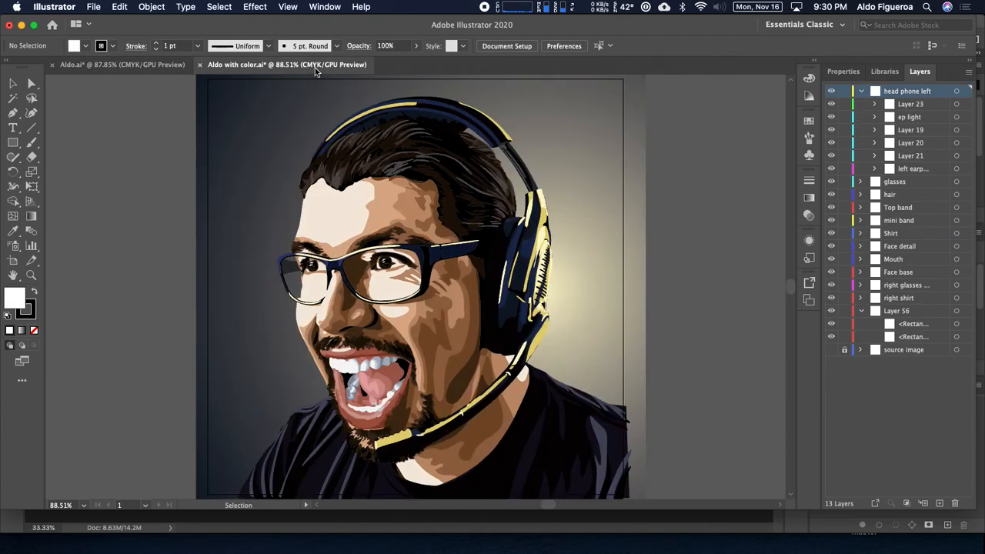
{"action": "left_click", "coordinate": [153, 68]}
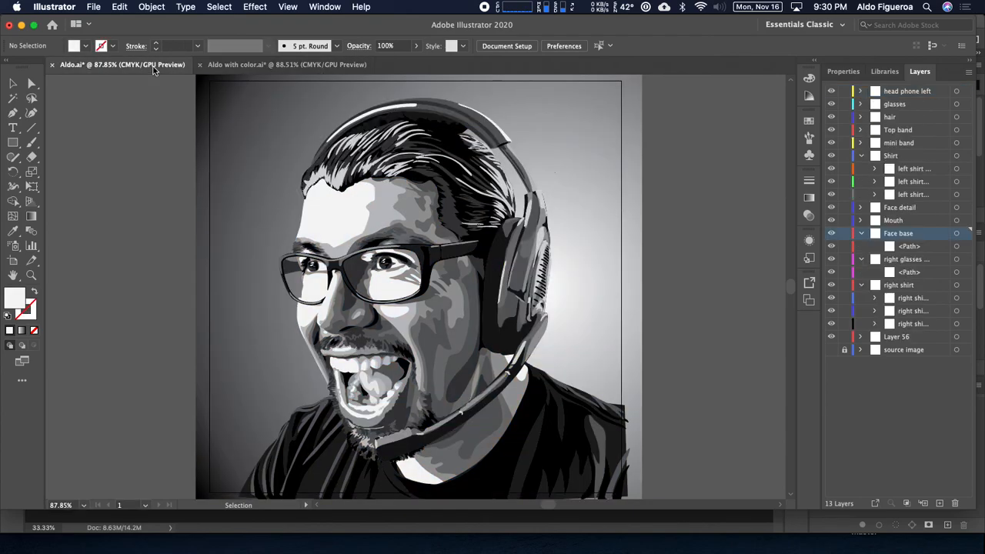